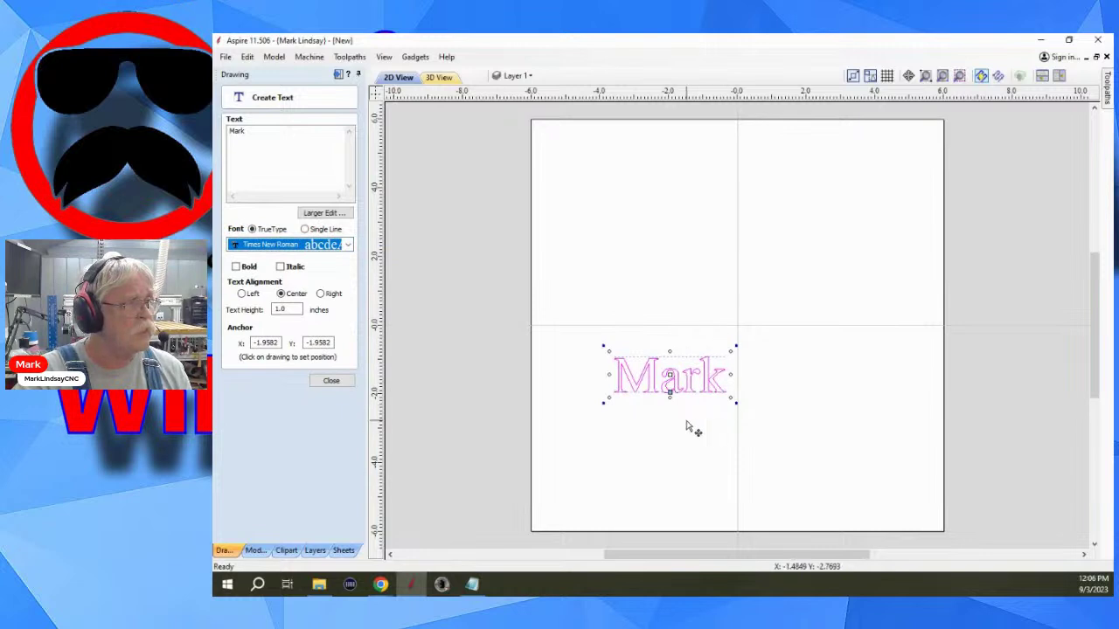
- Finish editing the name text and centre it in the material both horizontally and vertically
left_click(331, 383)
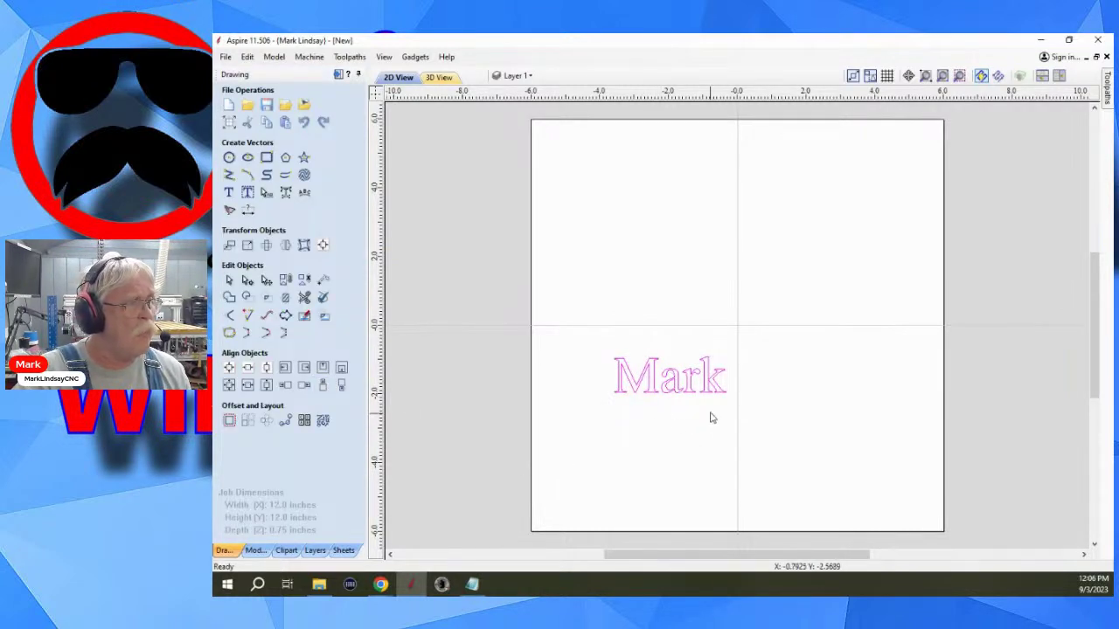
left_click(229, 368)
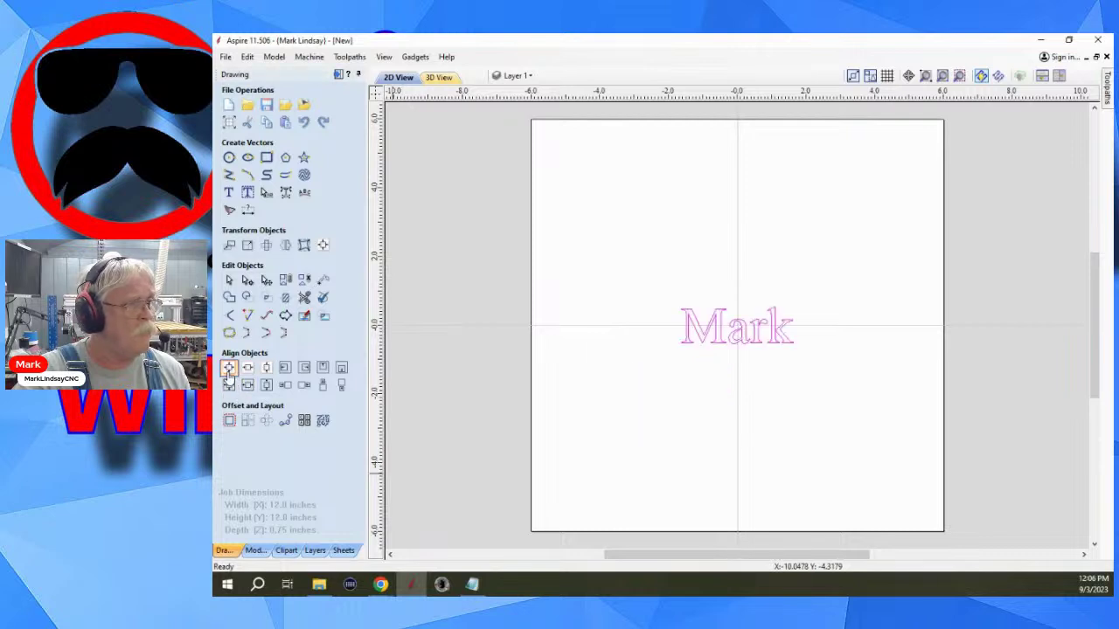
- Measure the height of the lowercase r in the name text, from its baseline to its upper edge
scroll(748, 341, "up", 1)
scroll(749, 337, "up", 3)
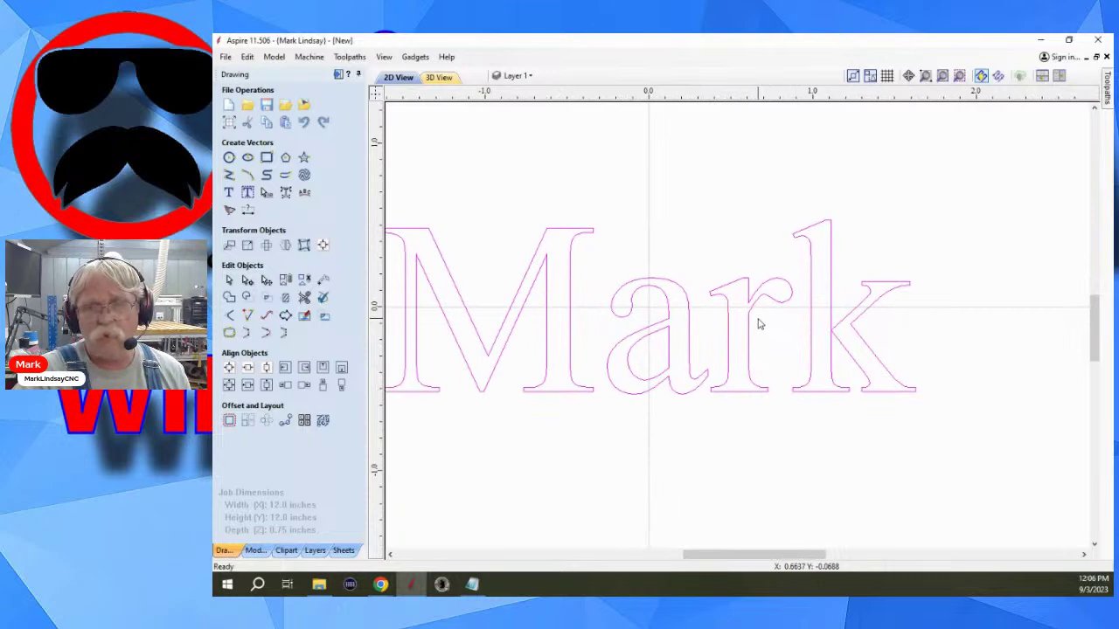
scroll(757, 320, "up", 2)
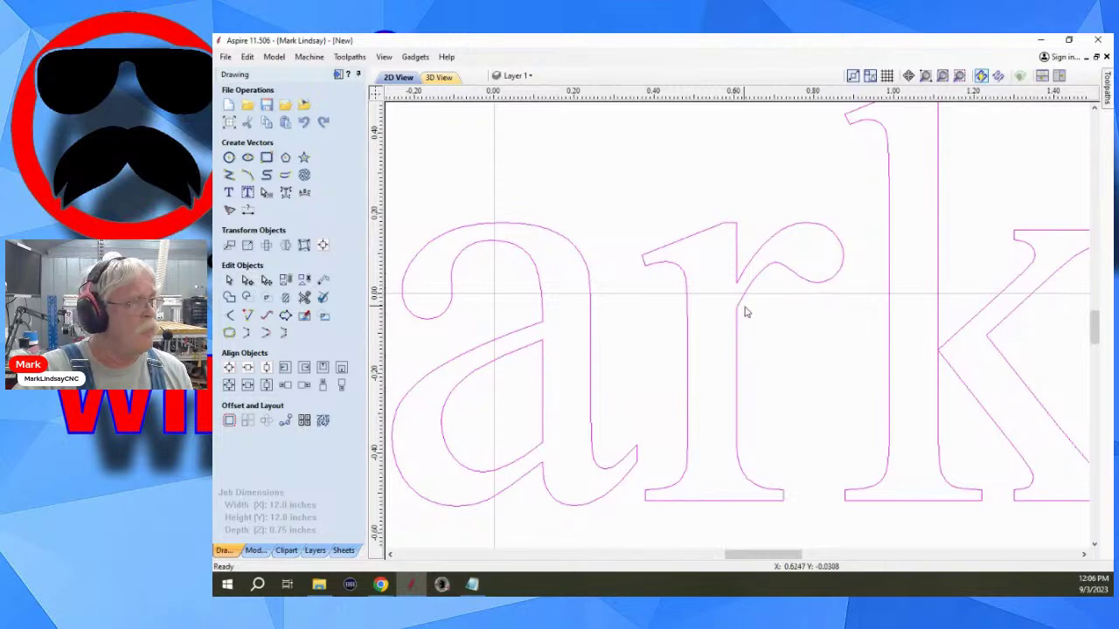
scroll(754, 315, "down", 2)
scroll(813, 337, "down", 1)
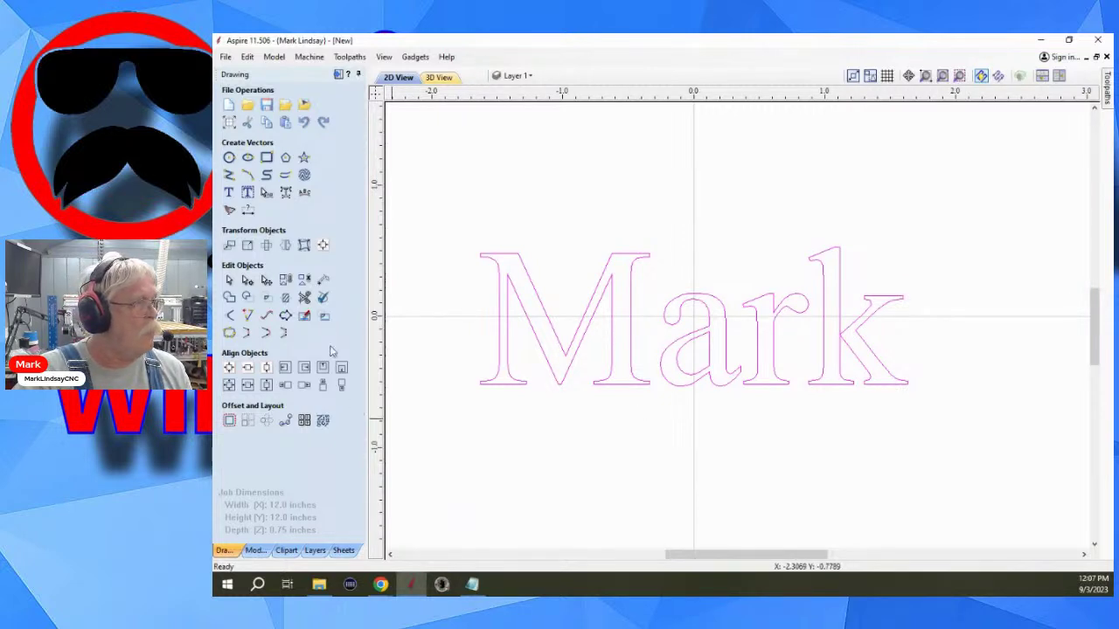
left_click(322, 280)
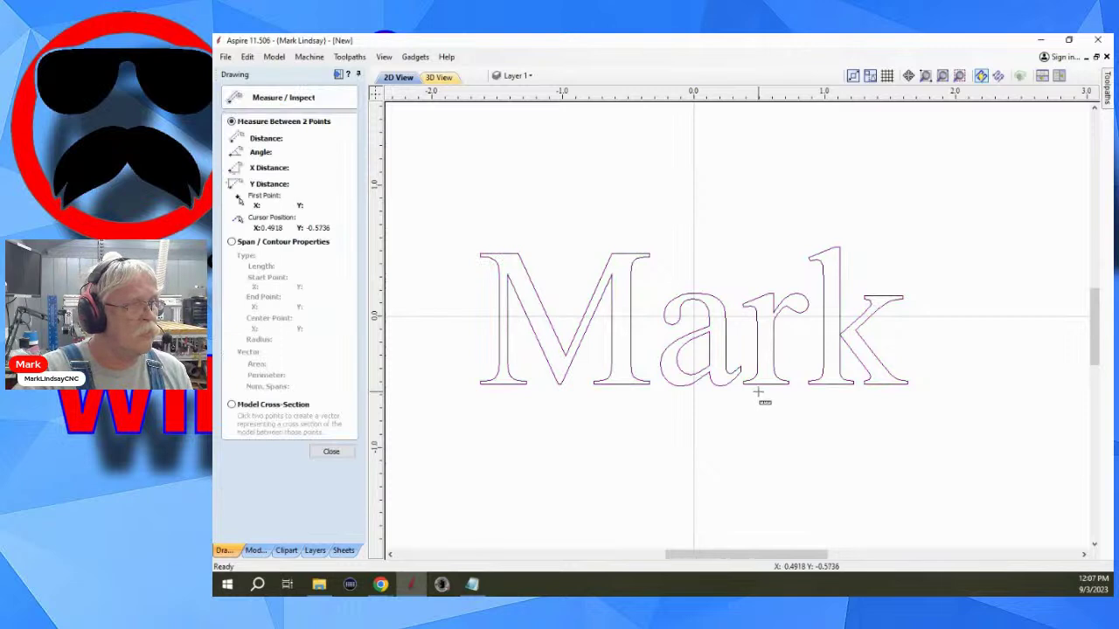
left_click_drag(768, 384, 767, 296)
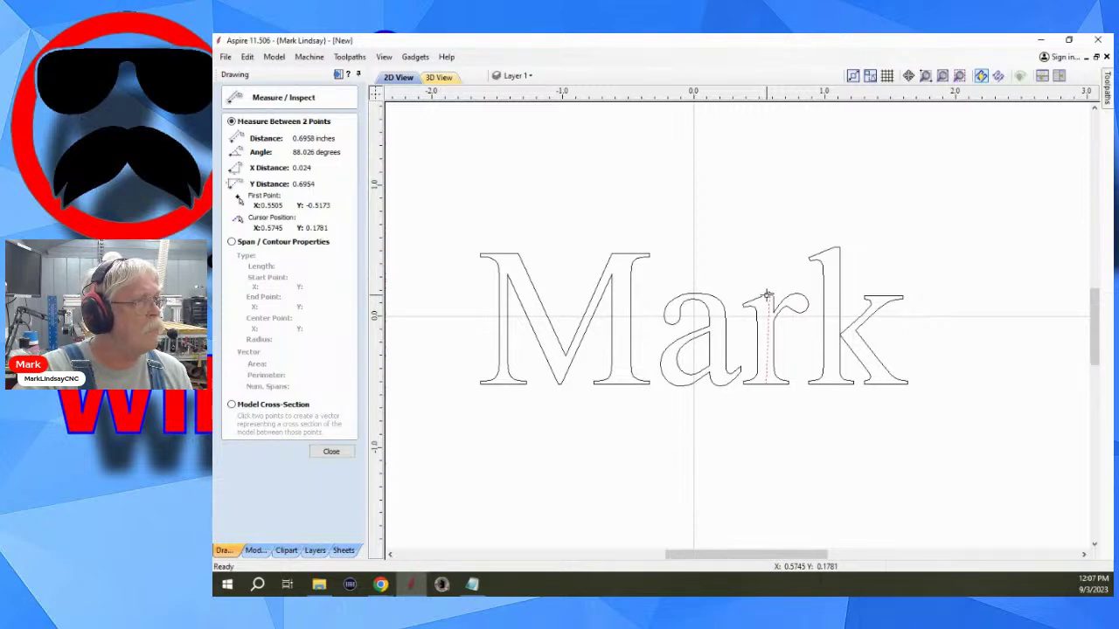
left_click_drag(766, 295, 767, 296)
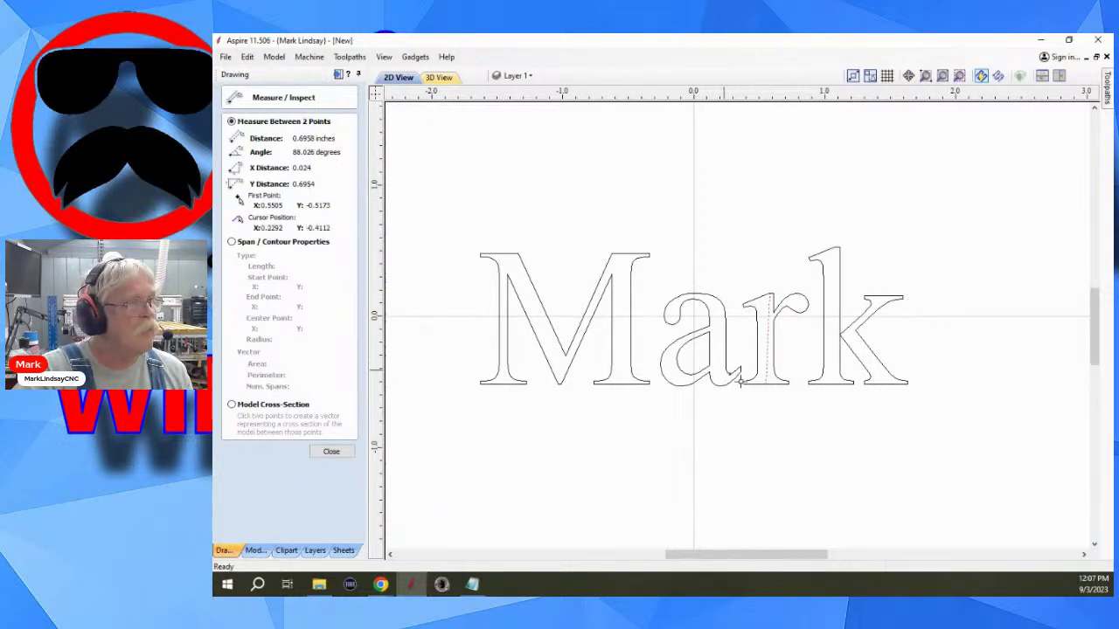
left_click(331, 451)
- Reopen the name text for editing, change its font to the bold Conge typeface and close the text tool
scroll(778, 324, "up", 5)
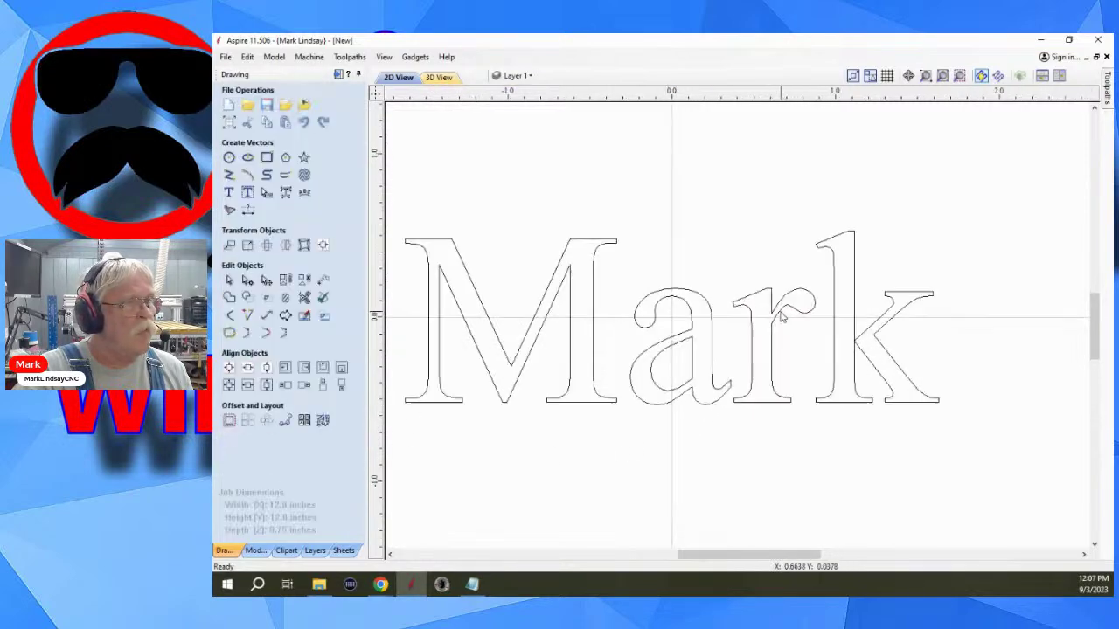
scroll(774, 325, "up", 2)
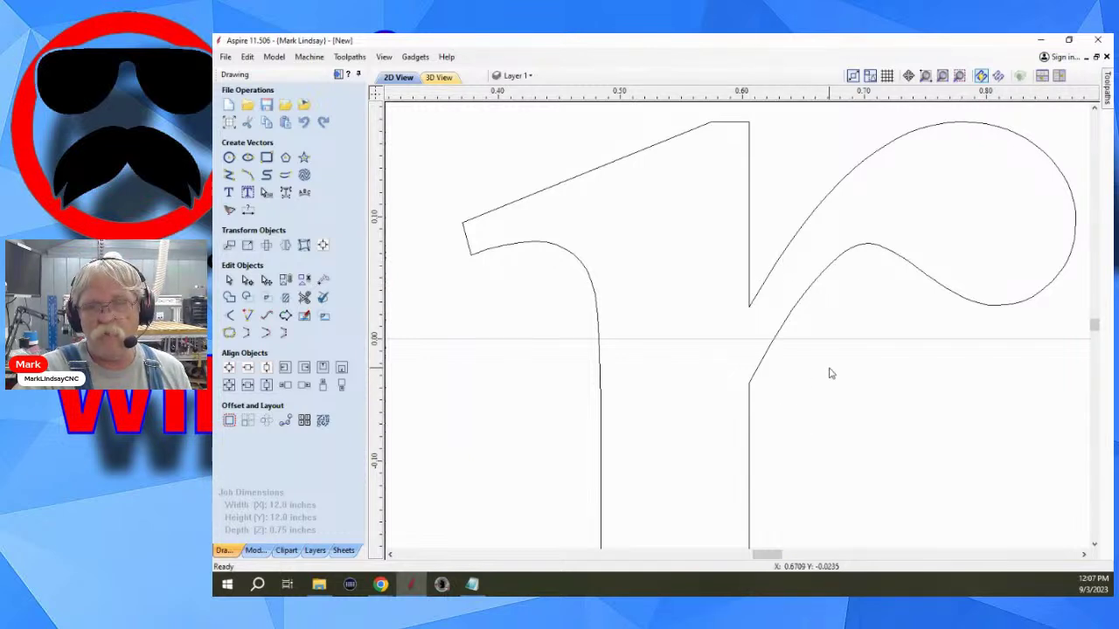
scroll(830, 373, "down", 10)
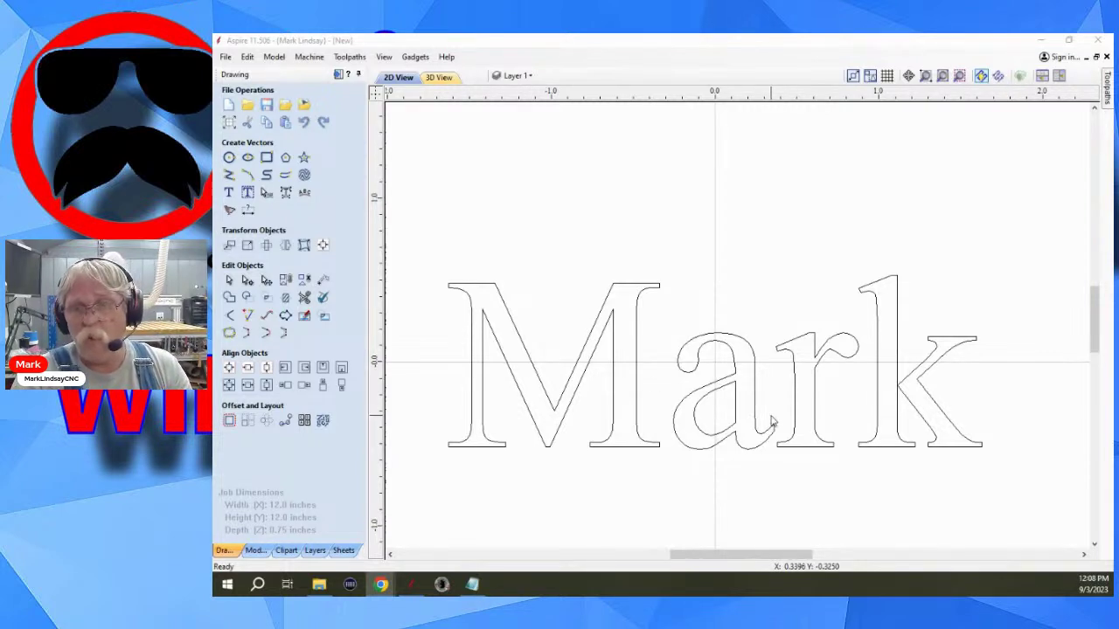
scroll(772, 422, "down", 2)
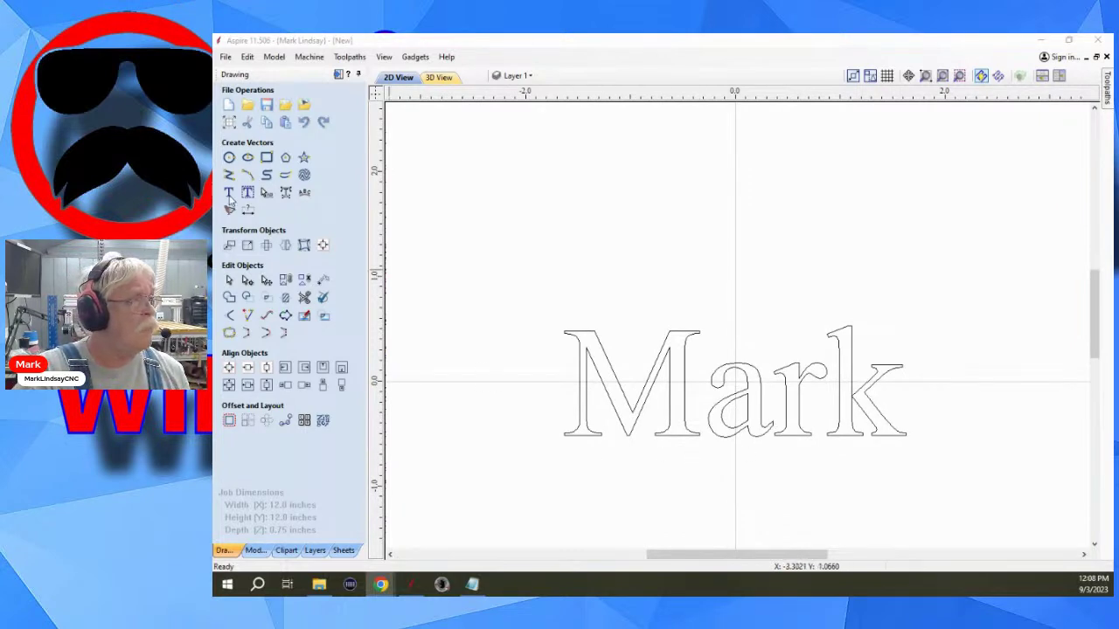
left_click(228, 193)
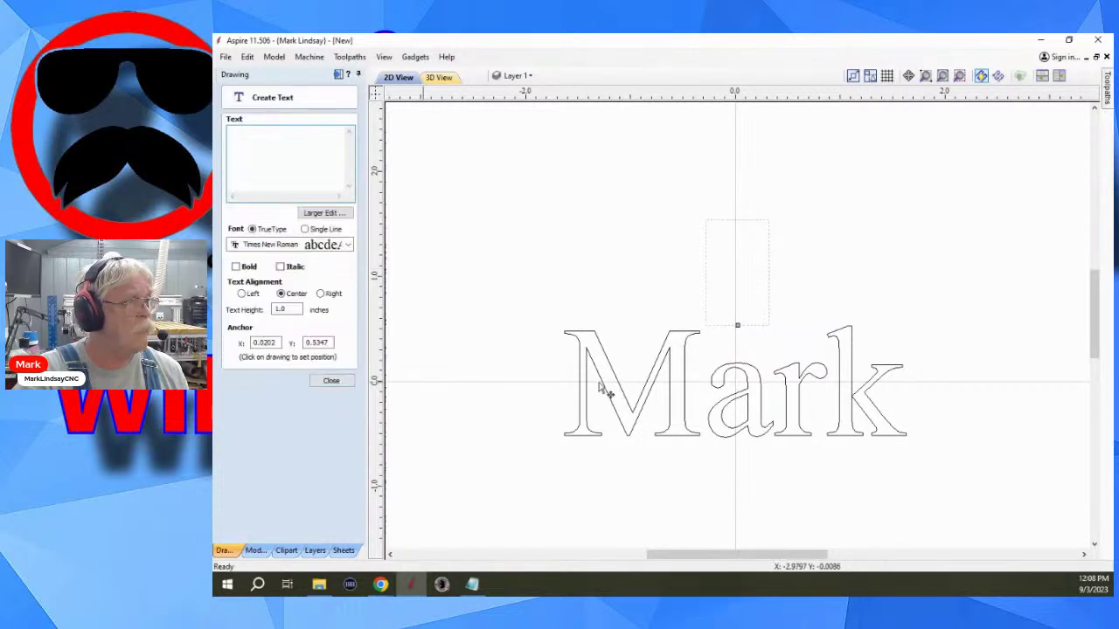
left_click(675, 344)
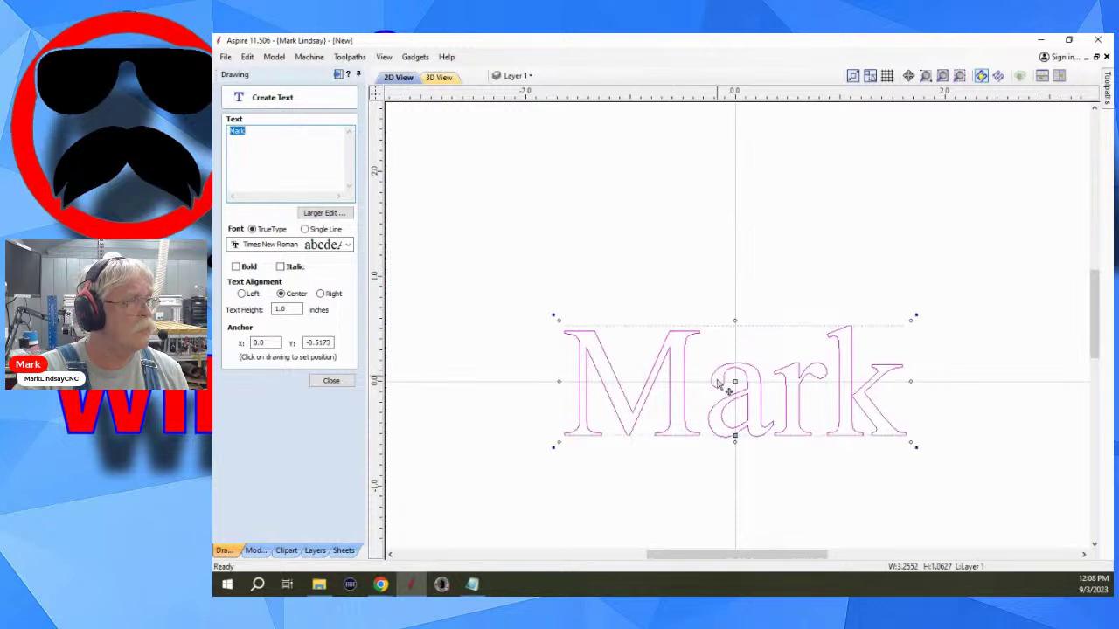
left_click(349, 245)
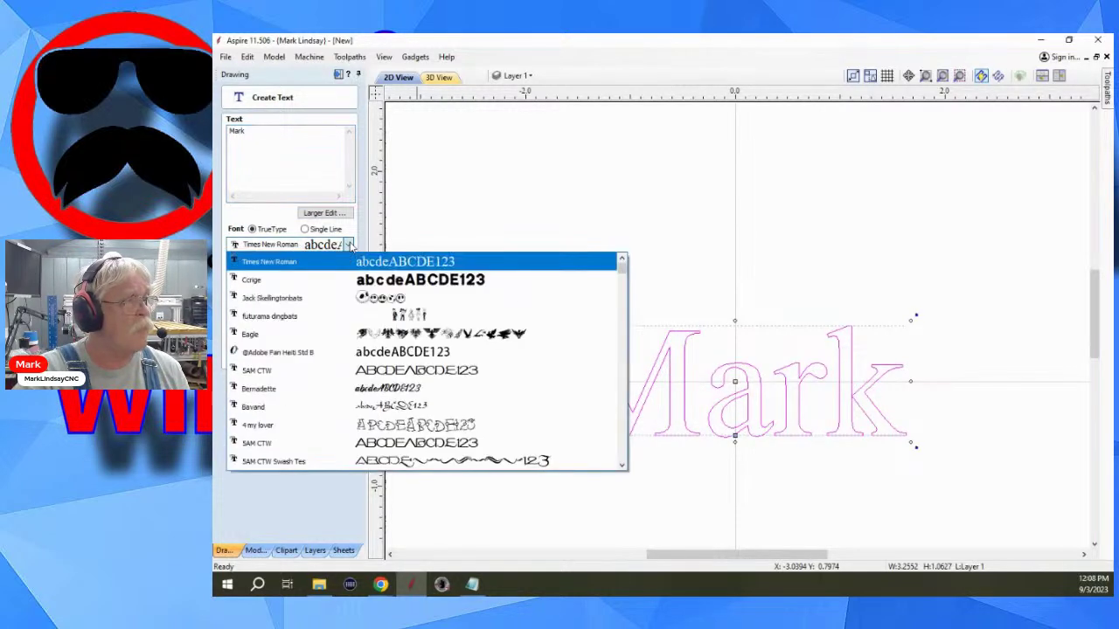
left_click(419, 287)
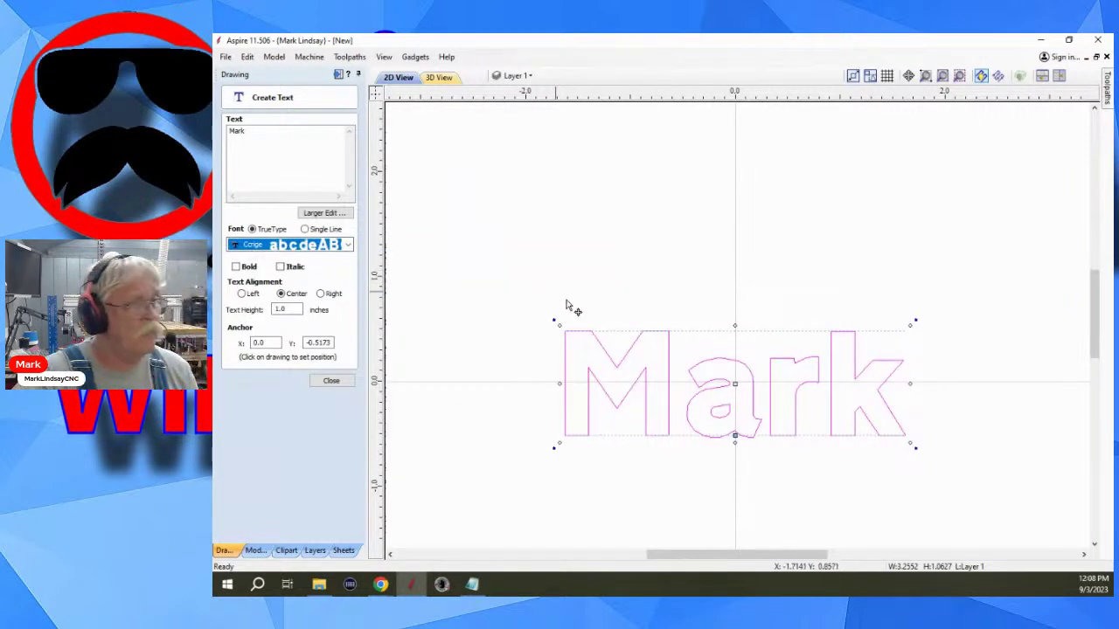
scroll(751, 476, "up", 2)
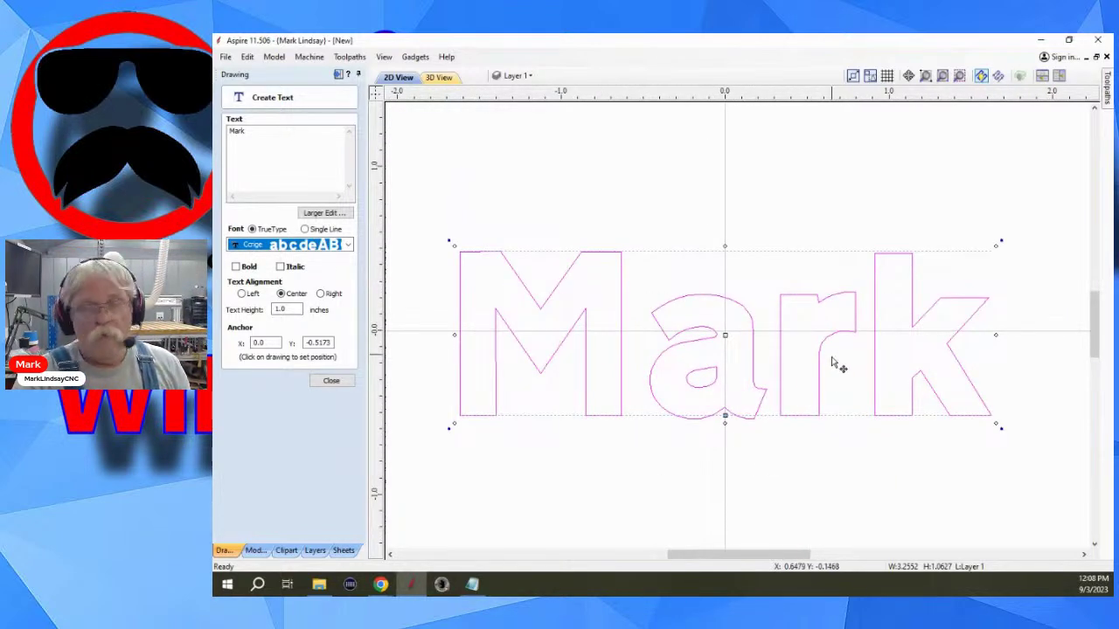
scroll(831, 358, "up", 2)
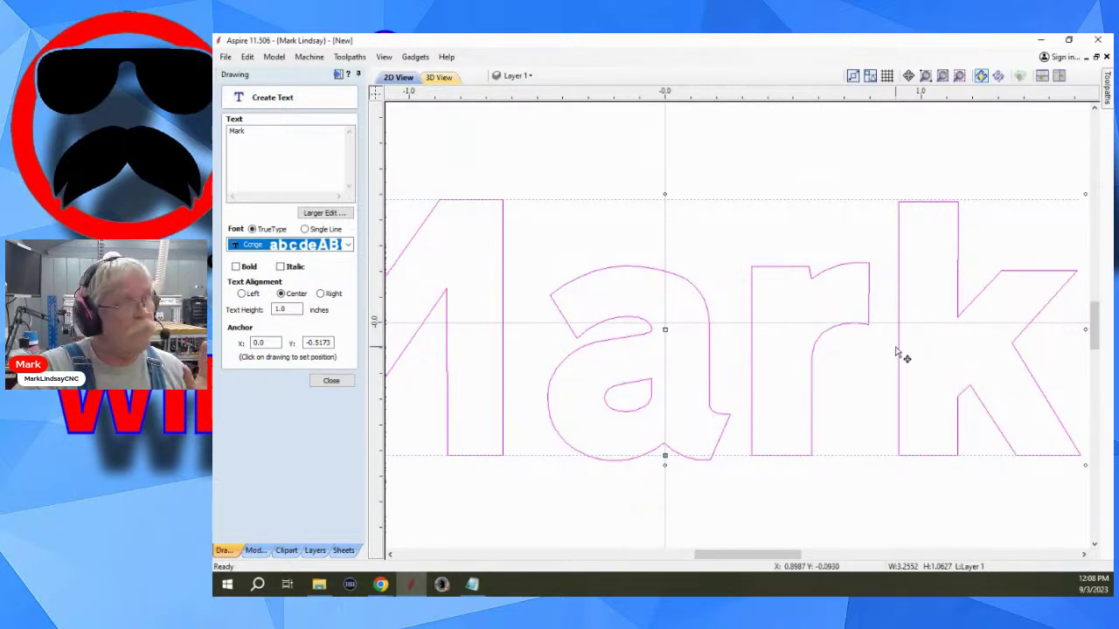
scroll(896, 353, "down", 2)
scroll(564, 351, "down", 1)
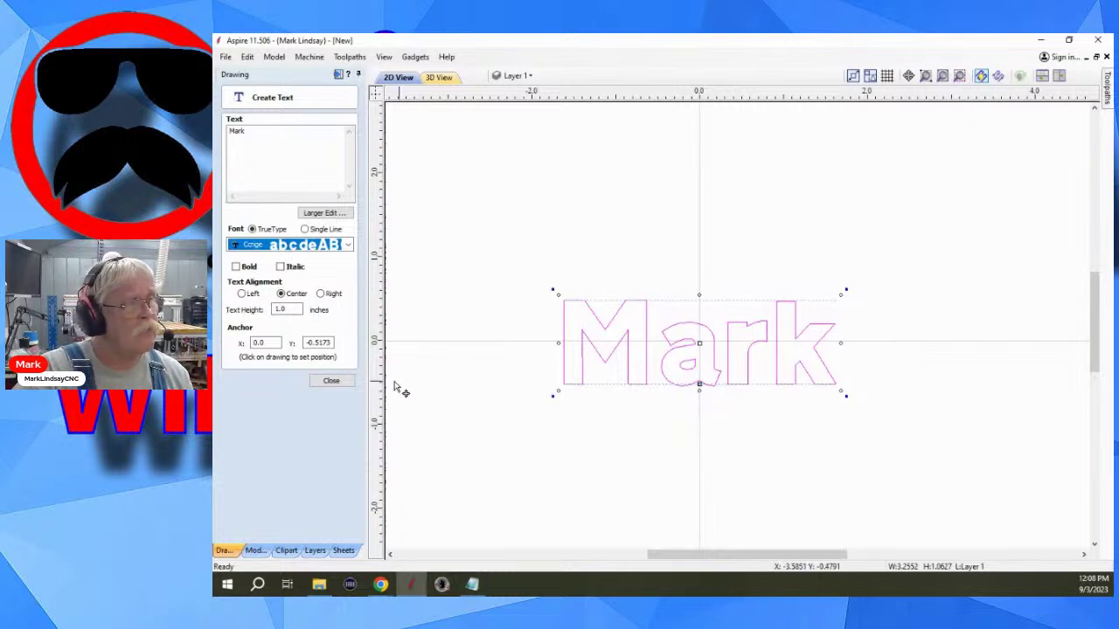
left_click(332, 380)
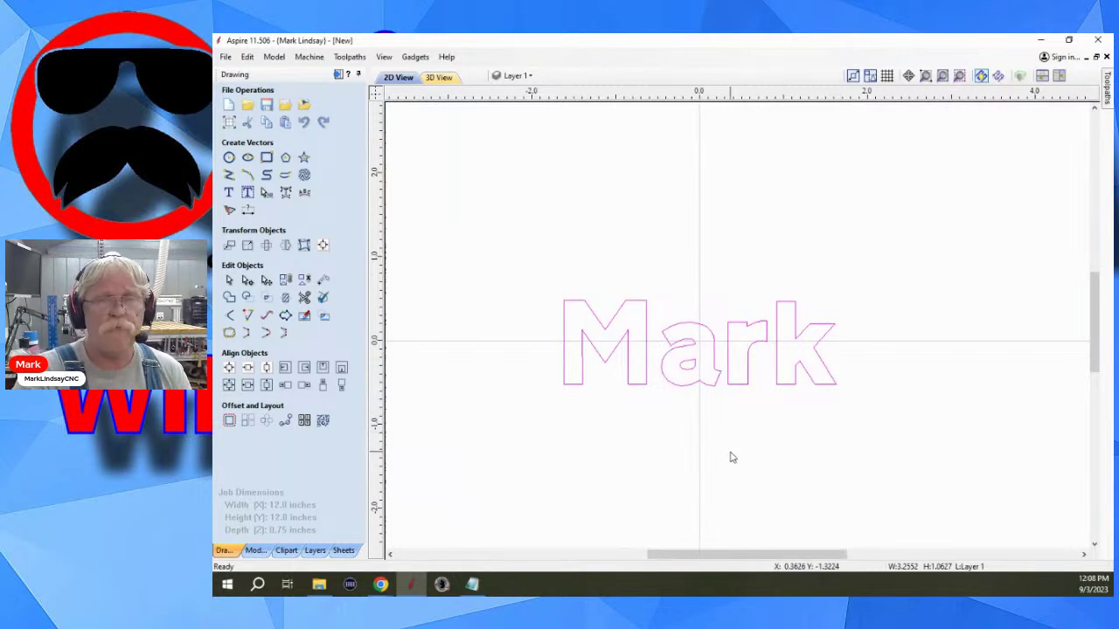
scroll(730, 450, "up", 1)
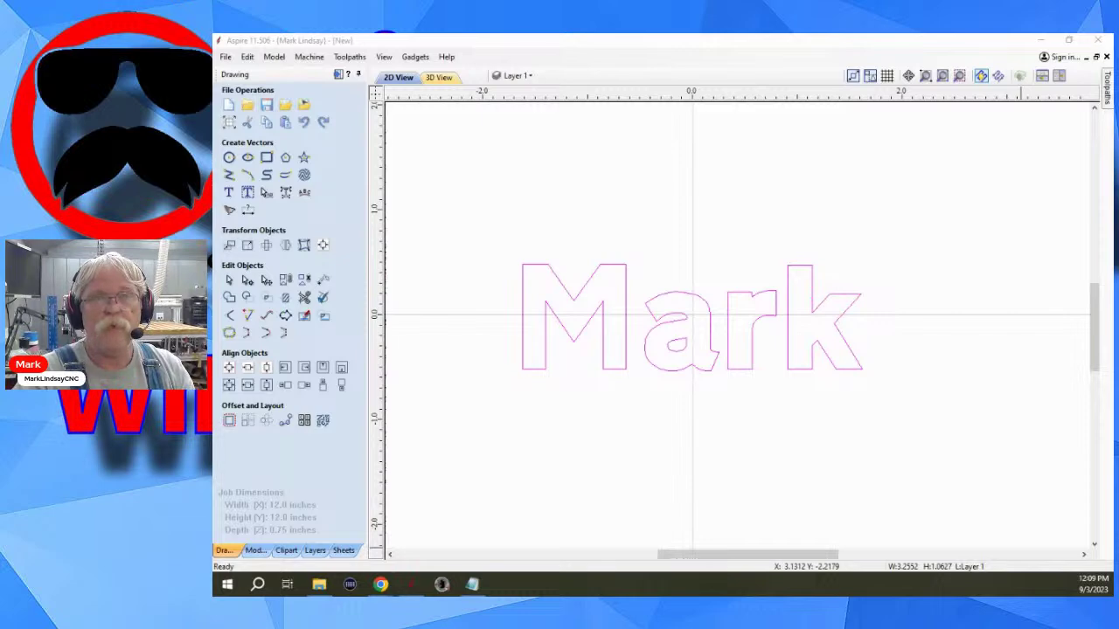
- Switch to Chrome, maximise its window and open the wordmark.it website
left_click(380, 584)
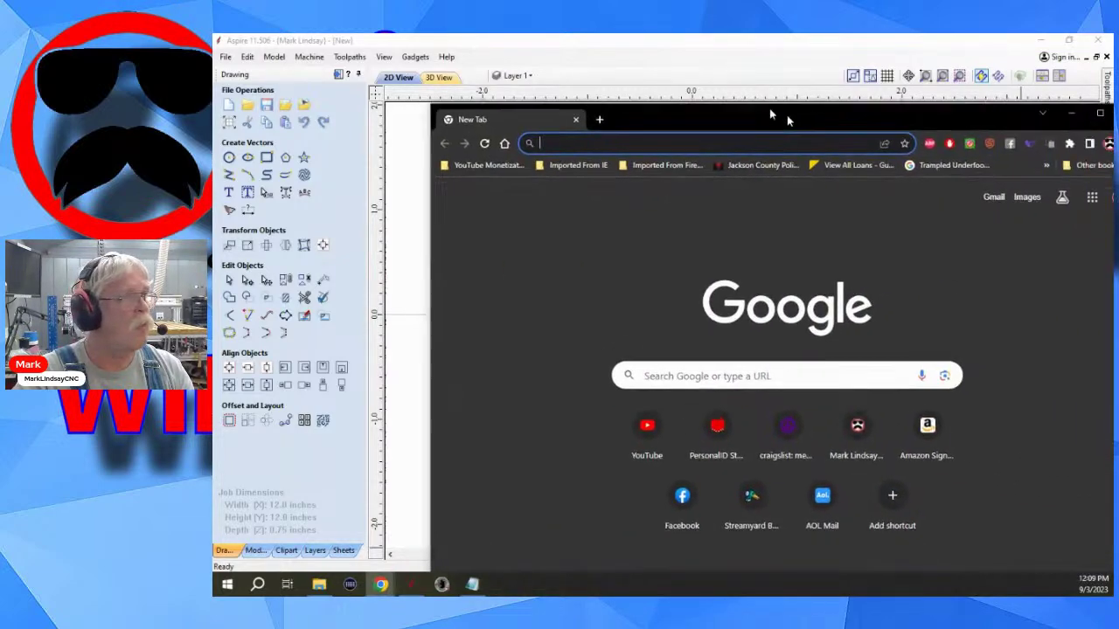
left_click_drag(775, 116, 649, 57)
left_click(963, 58)
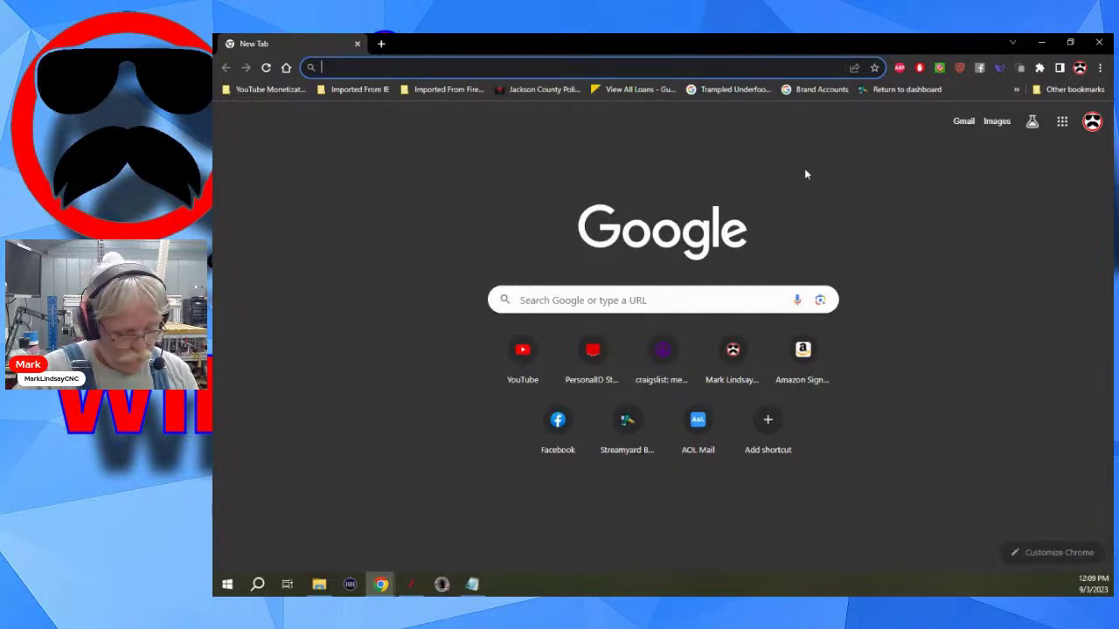
type("wordma")
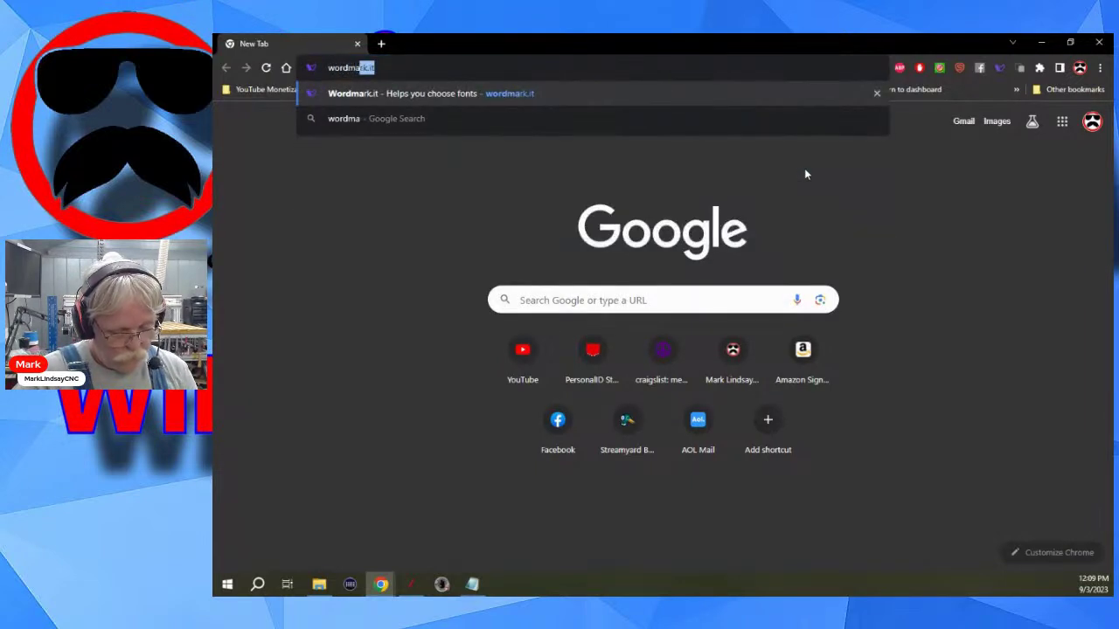
type("rk")
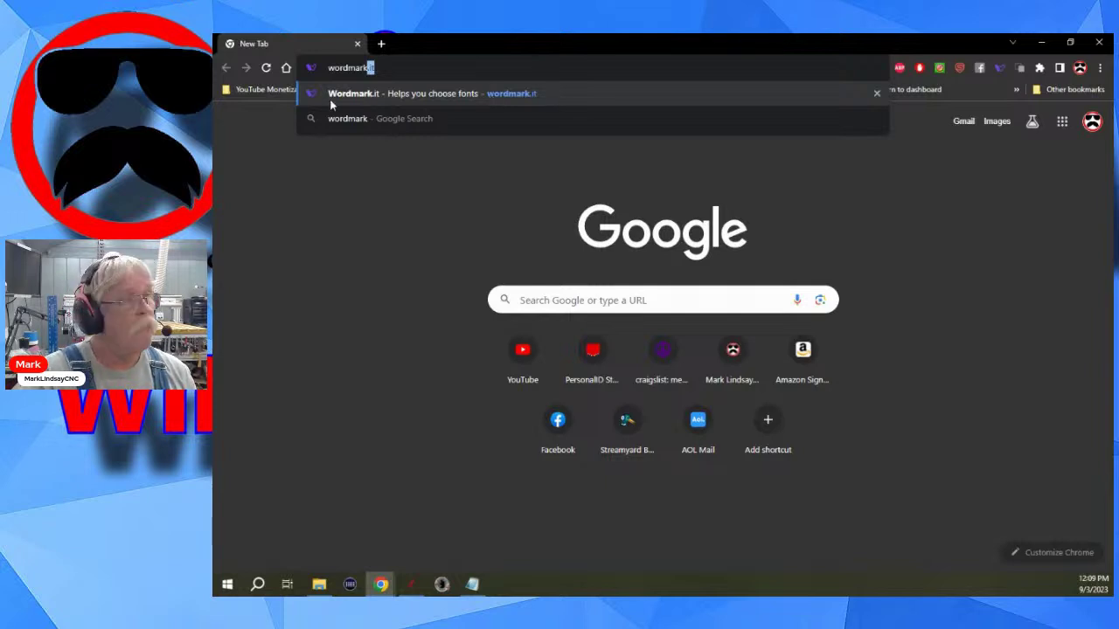
left_click(352, 96)
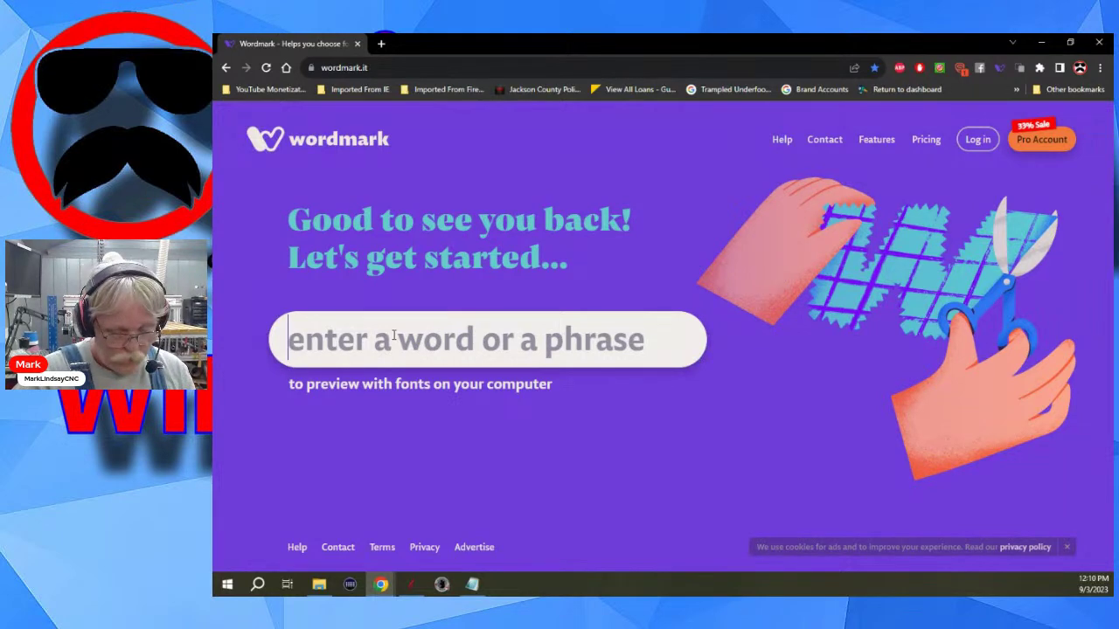
- Preview the first name in all fonts installed on the computer and look through the alphabetical list of lettering styles
type("Mark")
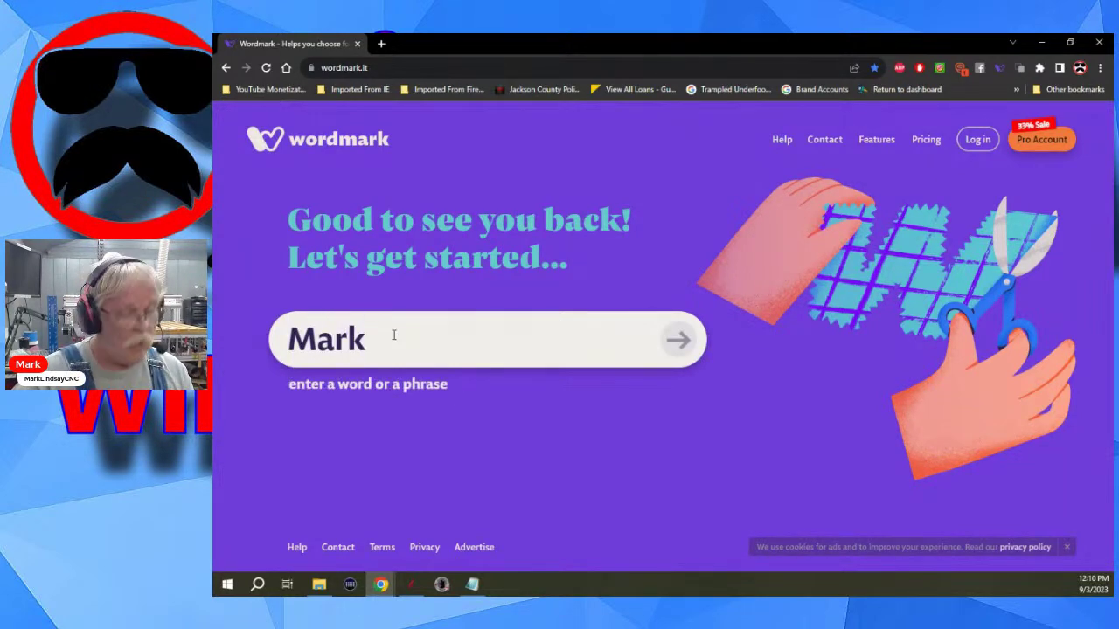
key("Return")
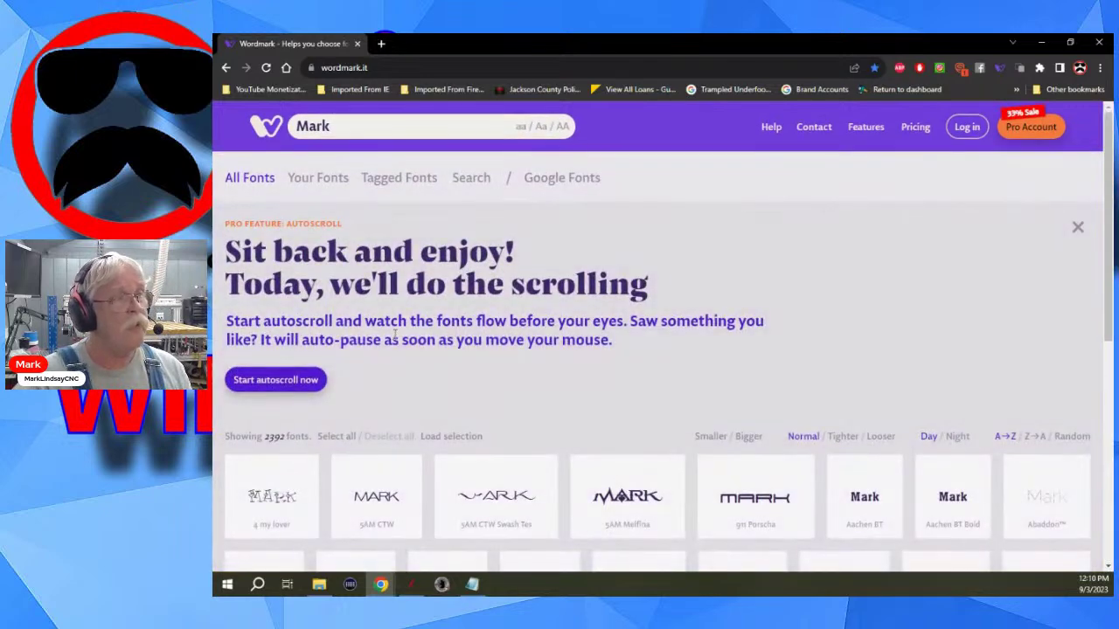
scroll(613, 363, "down", 2)
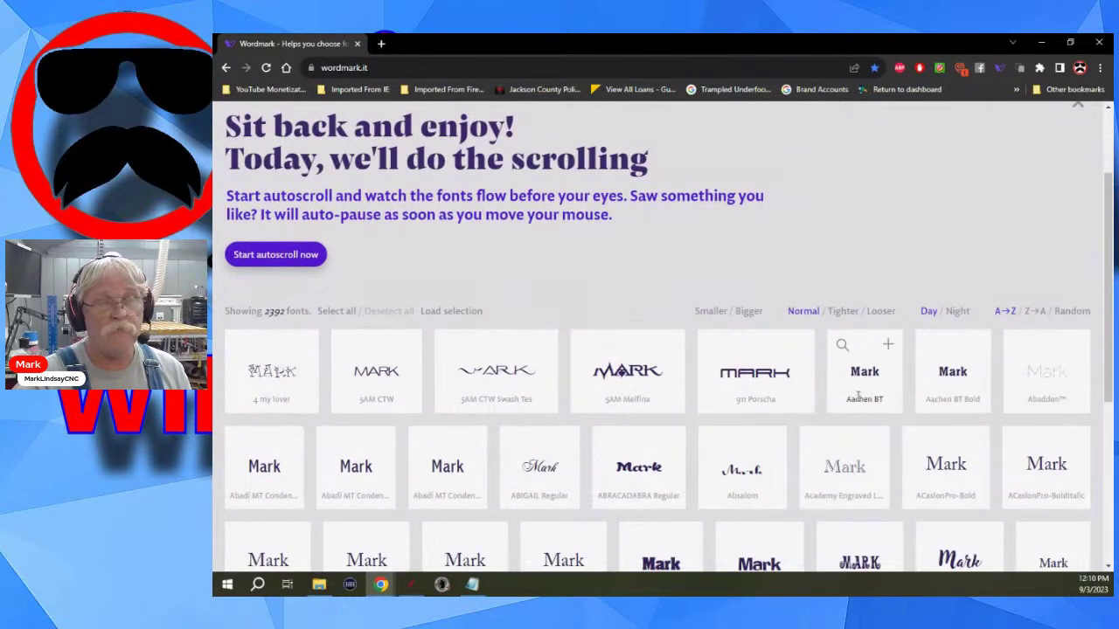
scroll(764, 398, "down", 2)
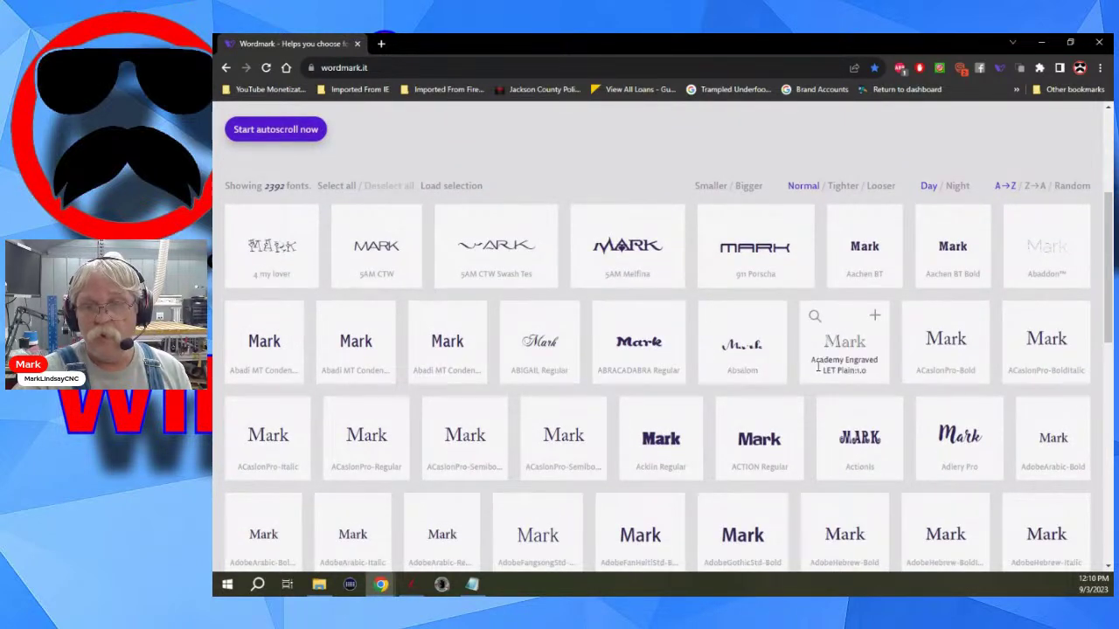
scroll(726, 359, "down", 2)
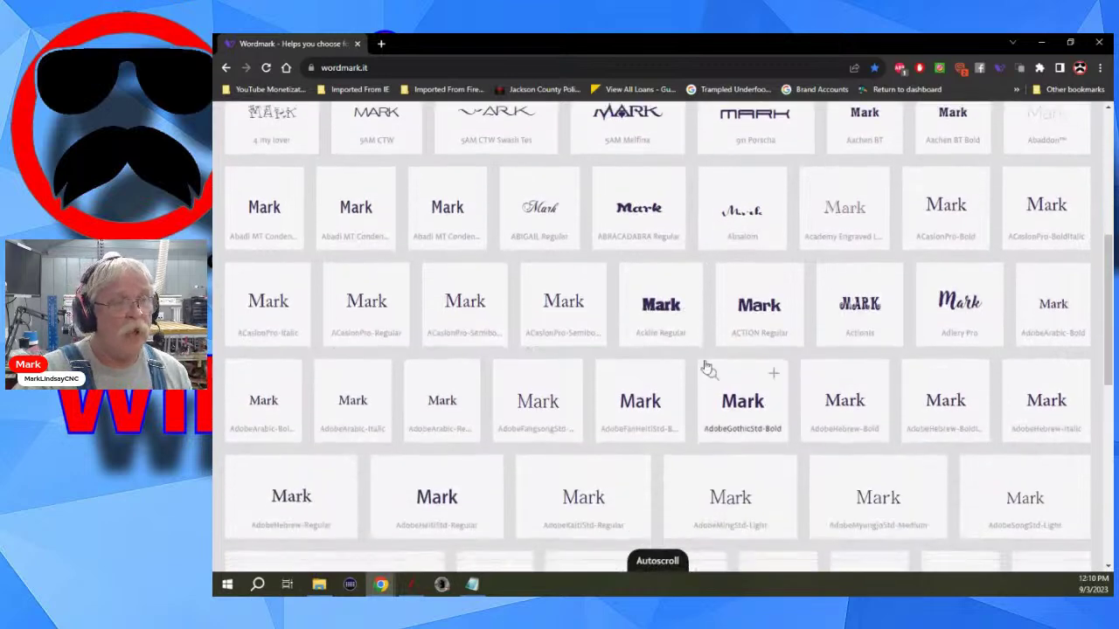
scroll(706, 360, "down", 1)
scroll(703, 355, "down", 1)
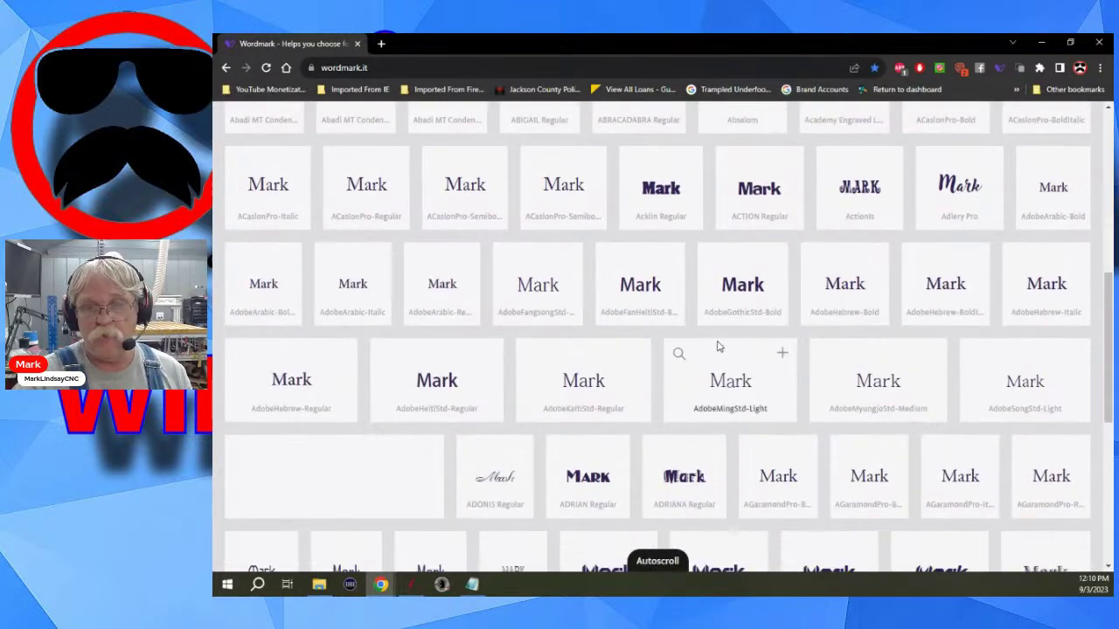
scroll(719, 346, "down", 3)
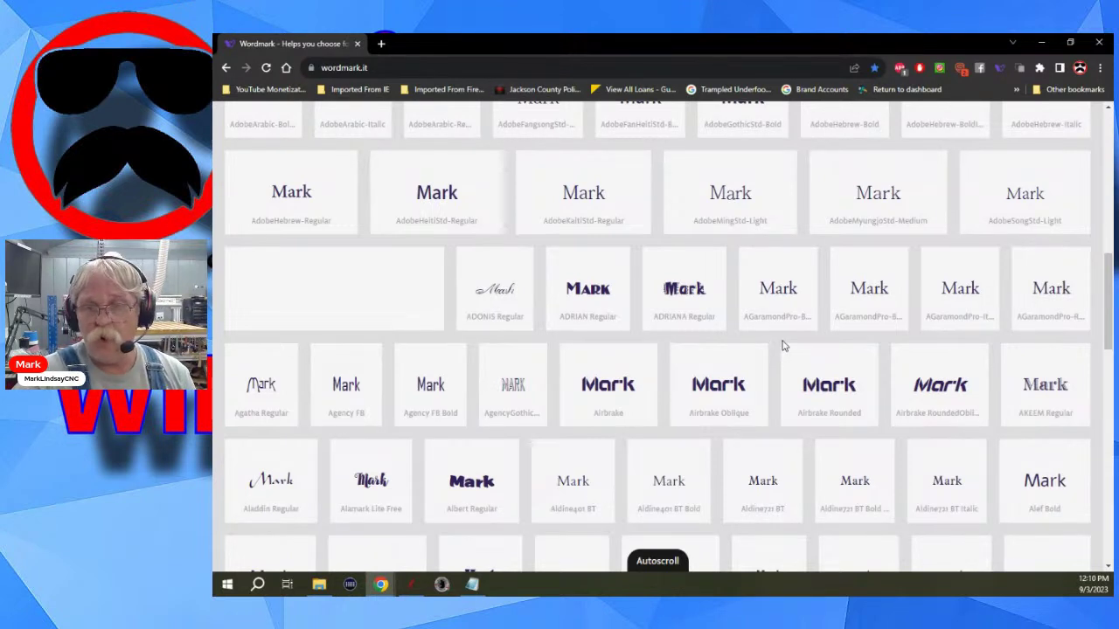
scroll(784, 345, "down", 2)
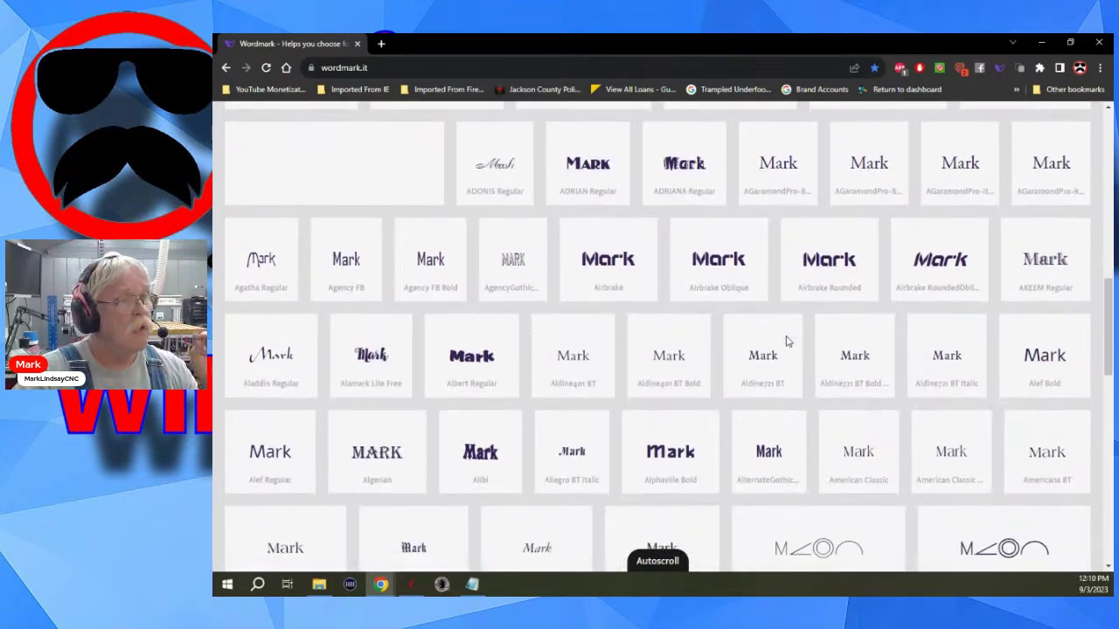
scroll(784, 341, "down", 1)
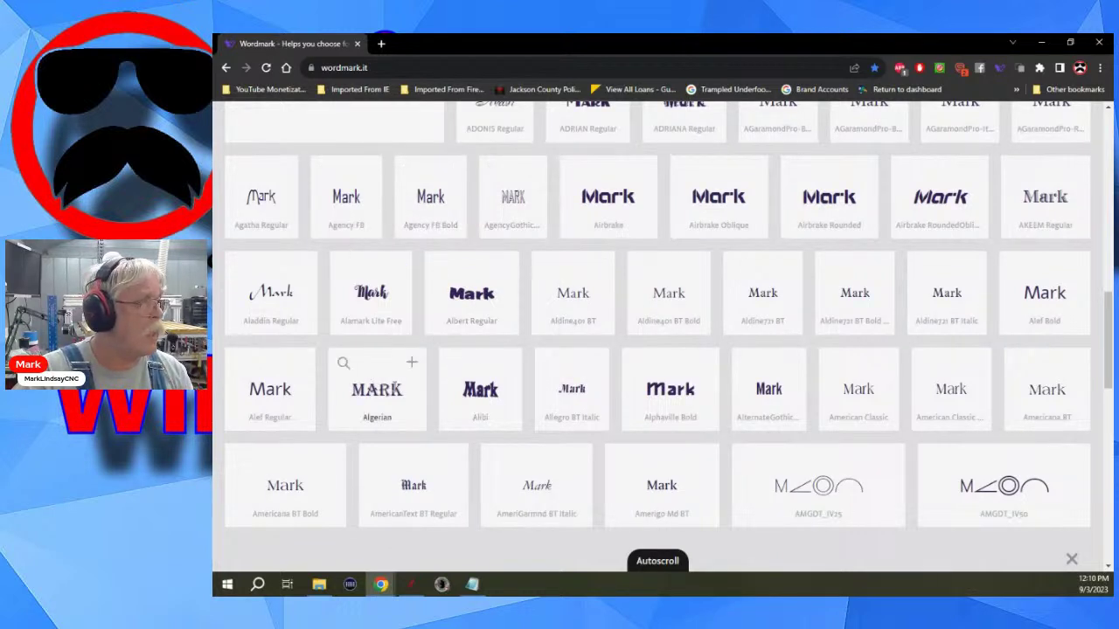
- Select the Algerian and Anastasia Regular previews as candidate fonts from the alphabetical list
left_click(412, 364)
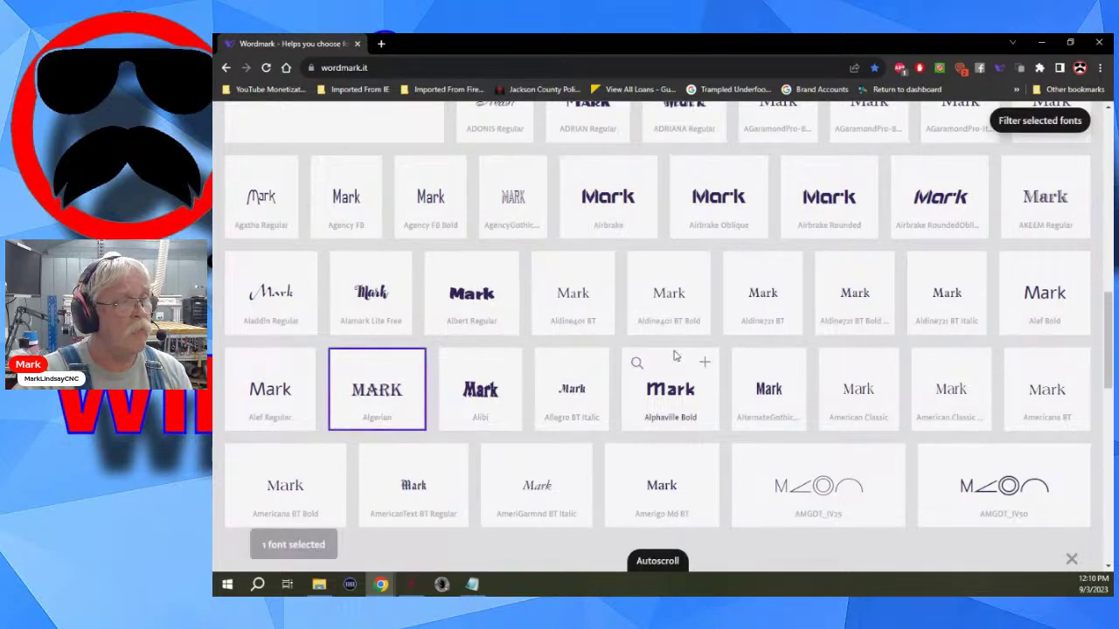
scroll(725, 350, "down", 4)
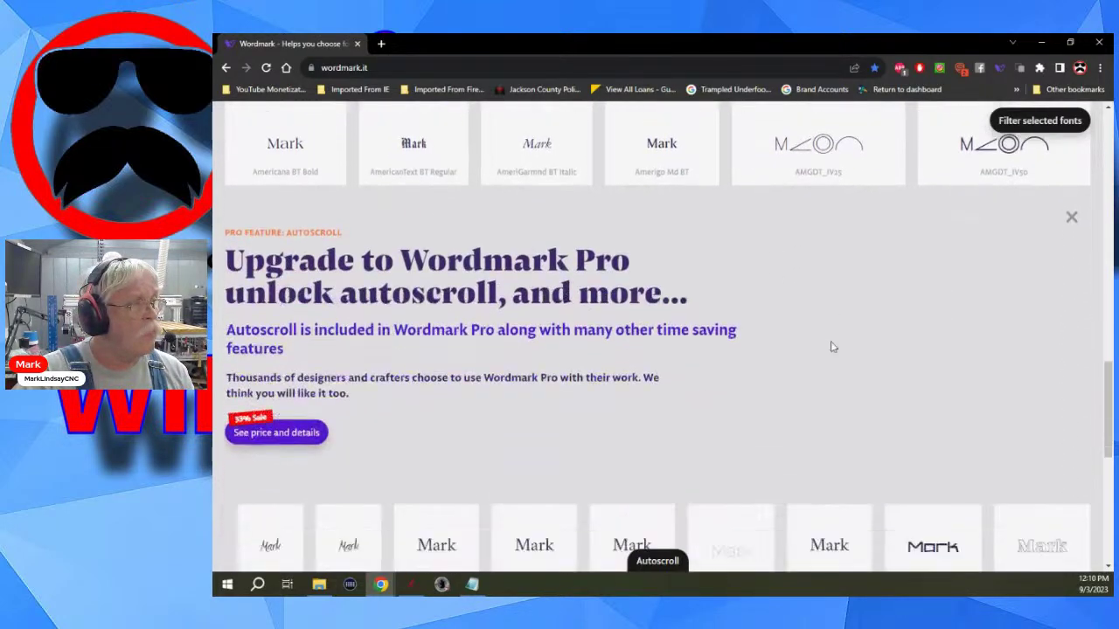
scroll(833, 347, "down", 5)
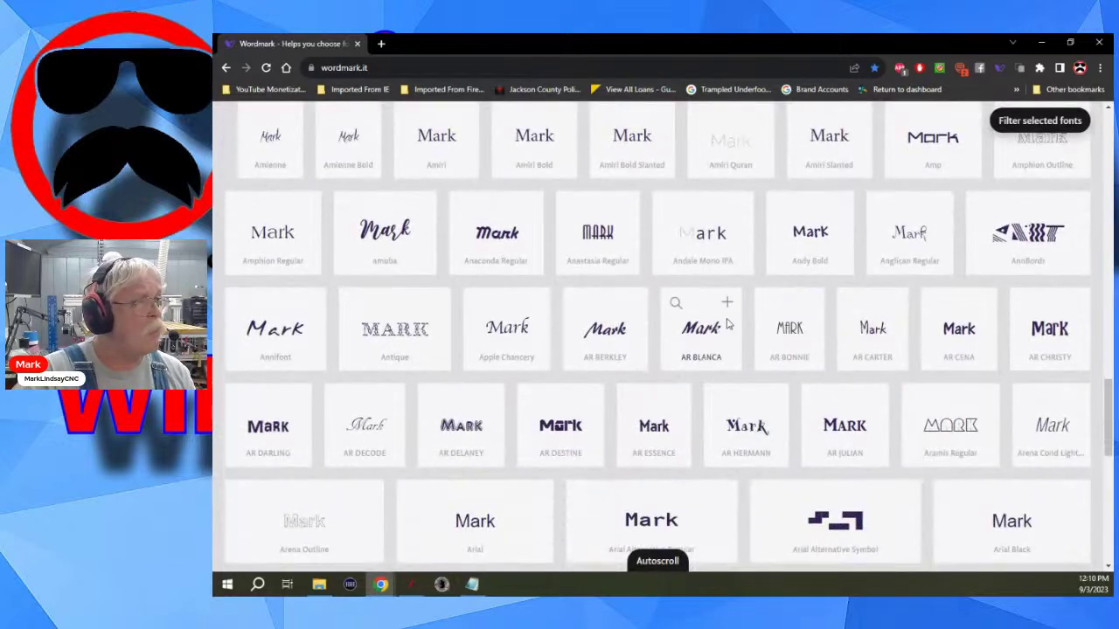
scroll(726, 325, "down", 1)
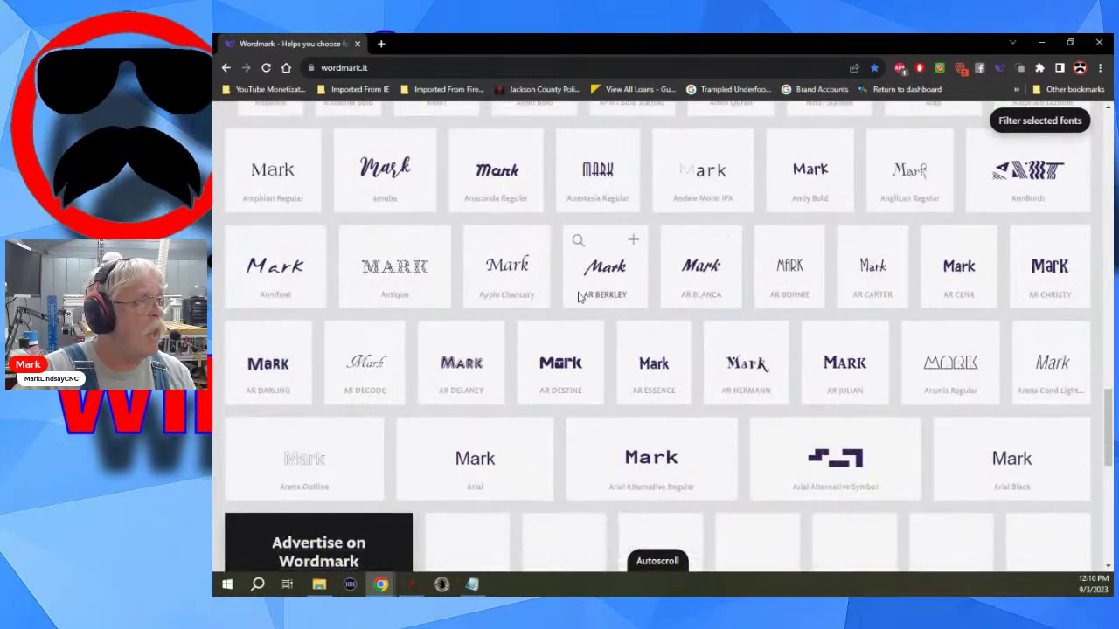
left_click(625, 144)
- Add the Arnprior preview to the font selection and filter the page to show only the selected fonts
scroll(740, 376, "down", 2)
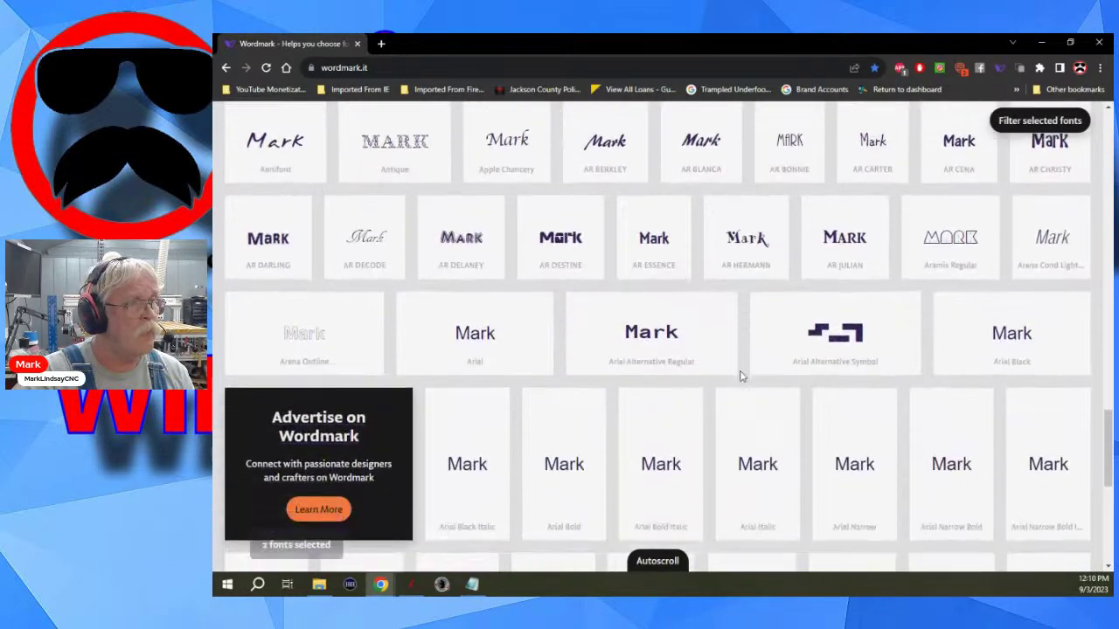
scroll(677, 301, "down", 2)
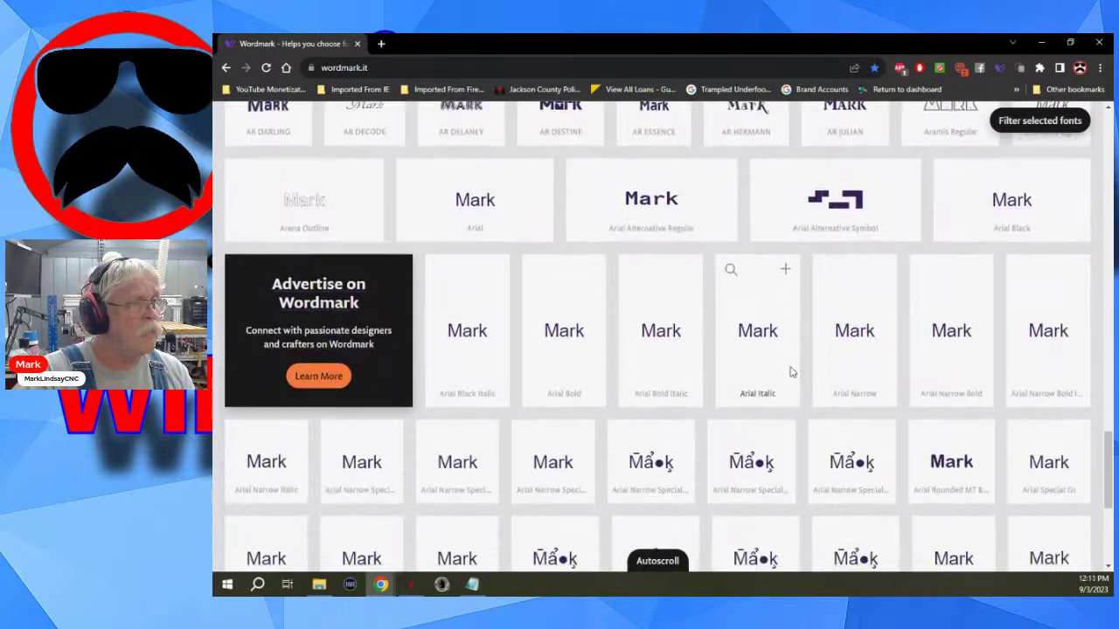
scroll(790, 373, "down", 6)
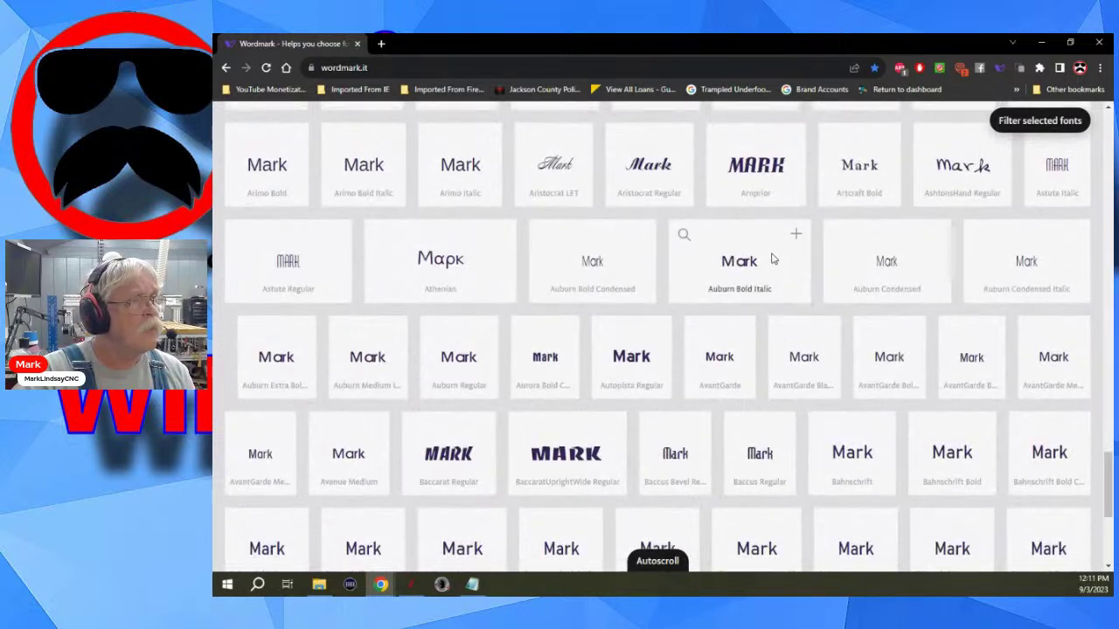
scroll(773, 258, "up", 1)
left_click(791, 199)
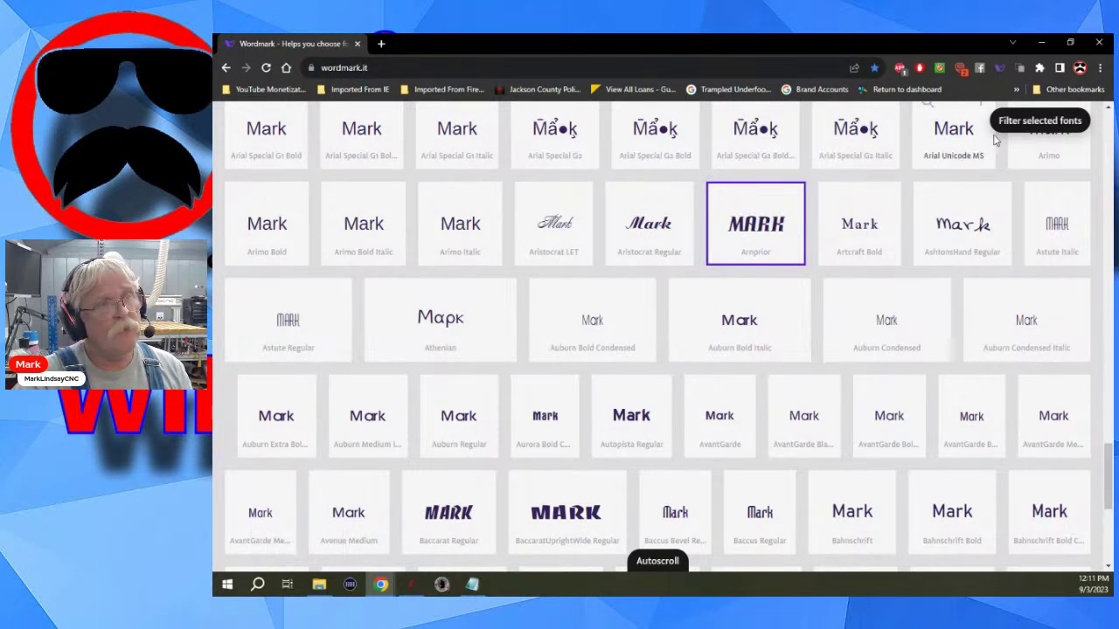
left_click(1040, 123)
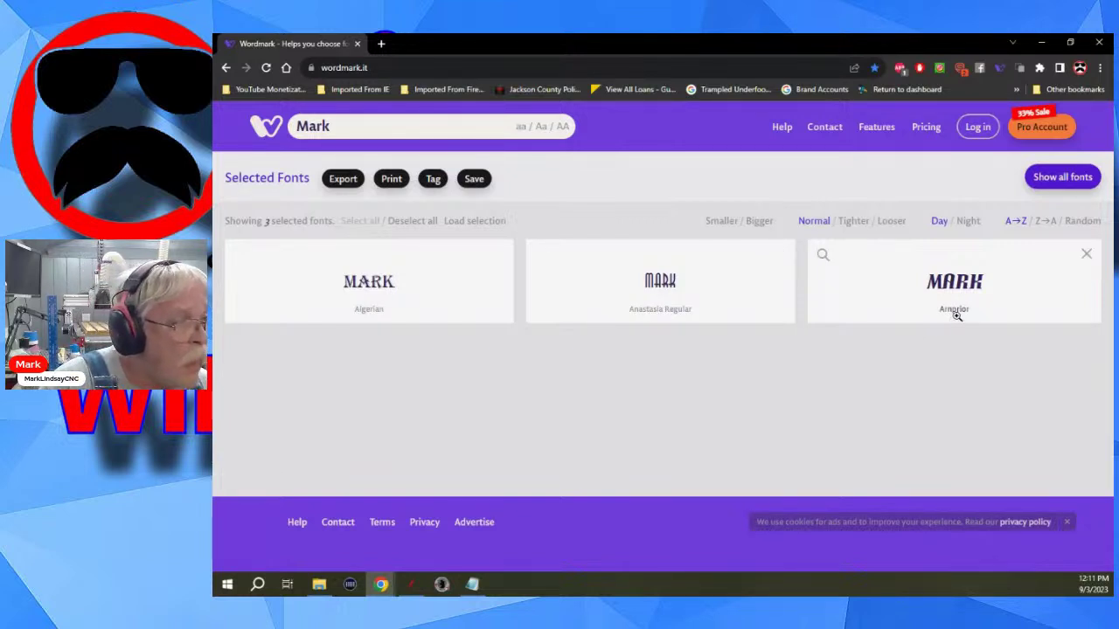
- Switch back to Aspire, reopen the name text for editing and look through the list of TrueType fonts
left_click(1041, 41)
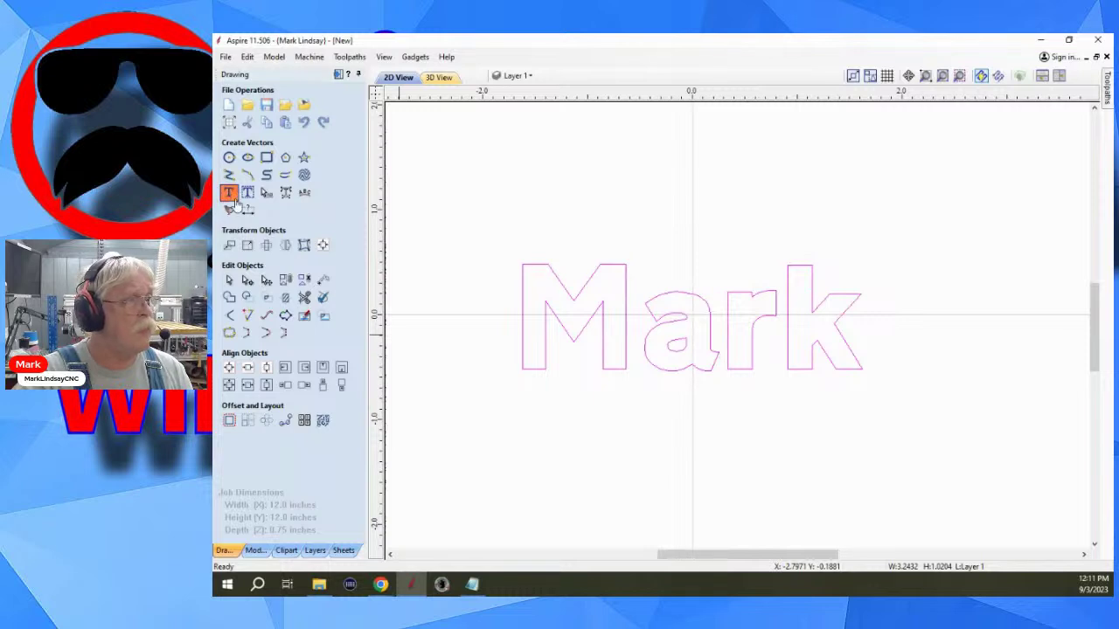
left_click(230, 194)
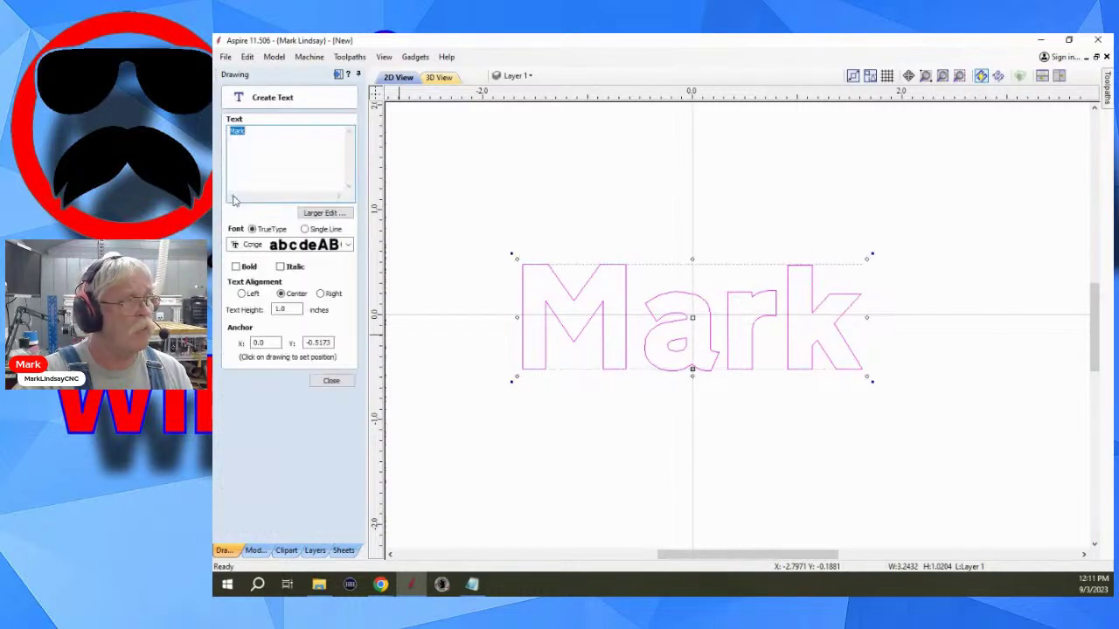
left_click(347, 245)
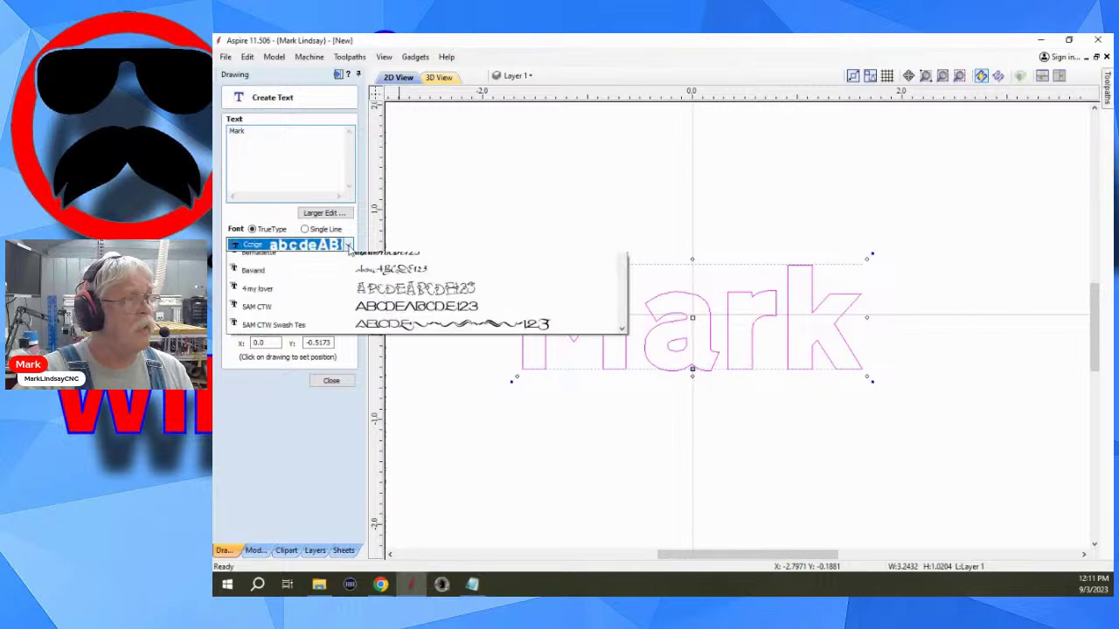
scroll(330, 401, "down", 10)
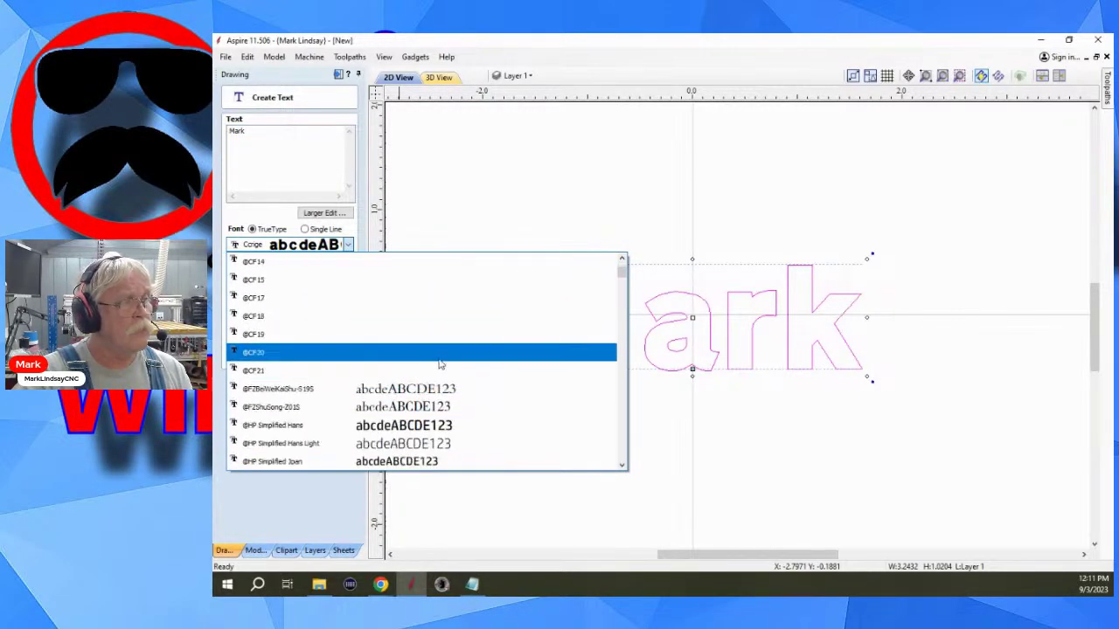
scroll(437, 367, "down", 15)
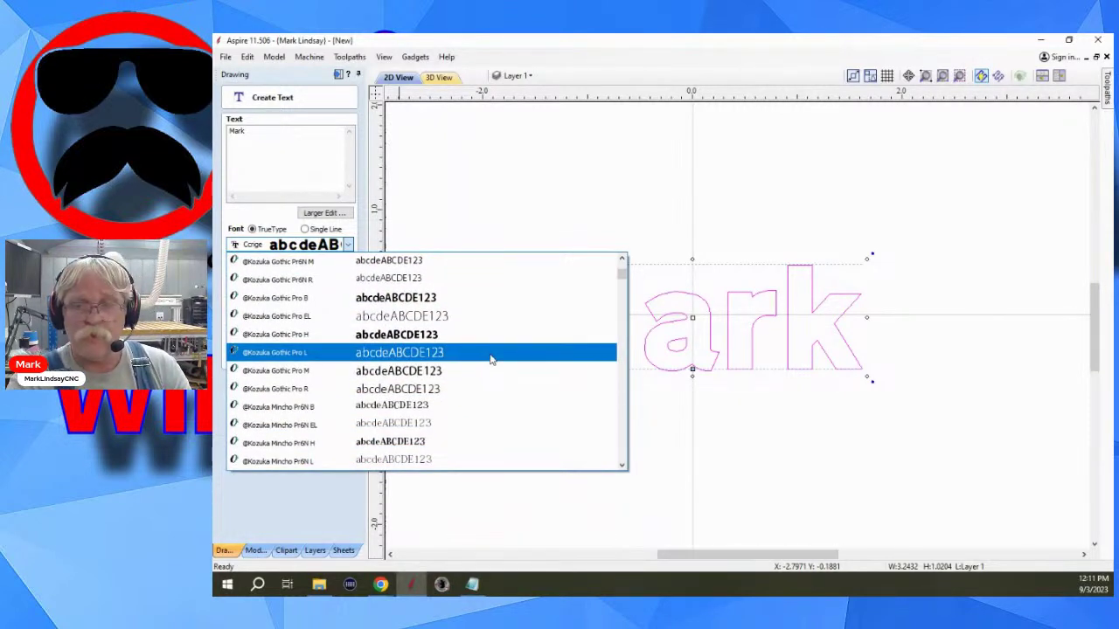
left_click(605, 42)
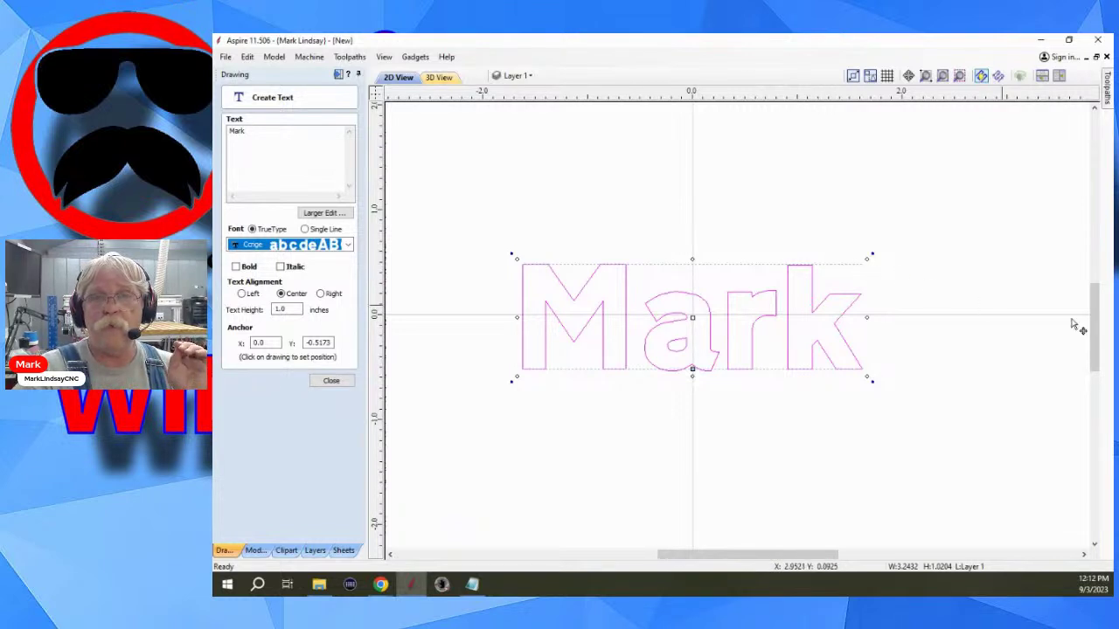
- Switch to the Wordmark page in Chrome and show all installed fonts again
key("alt+Tab")
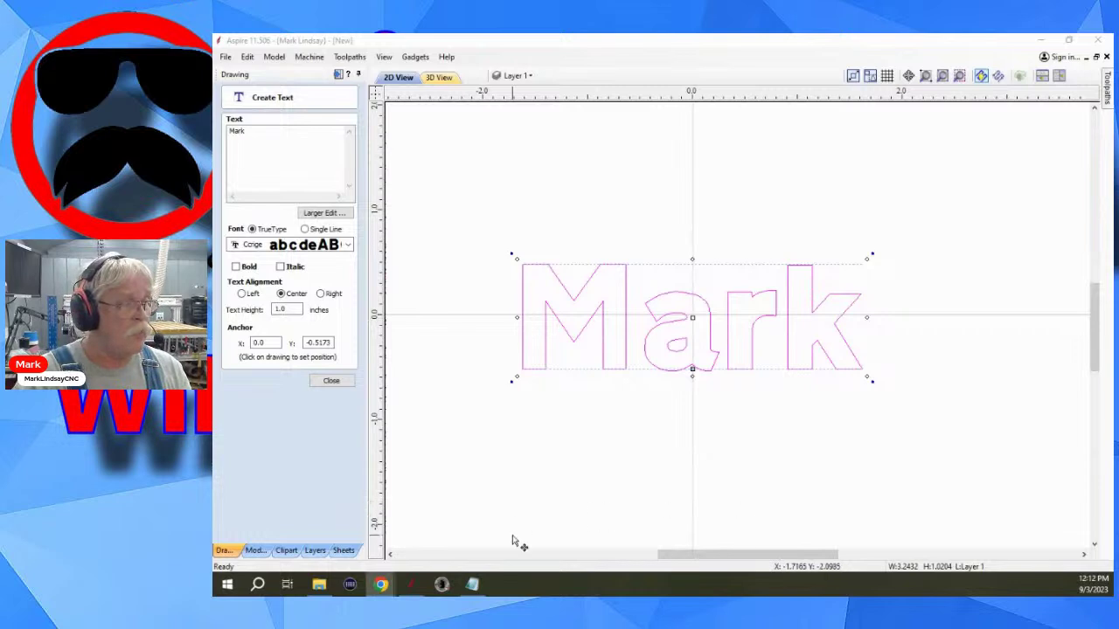
mouse_move(389, 584)
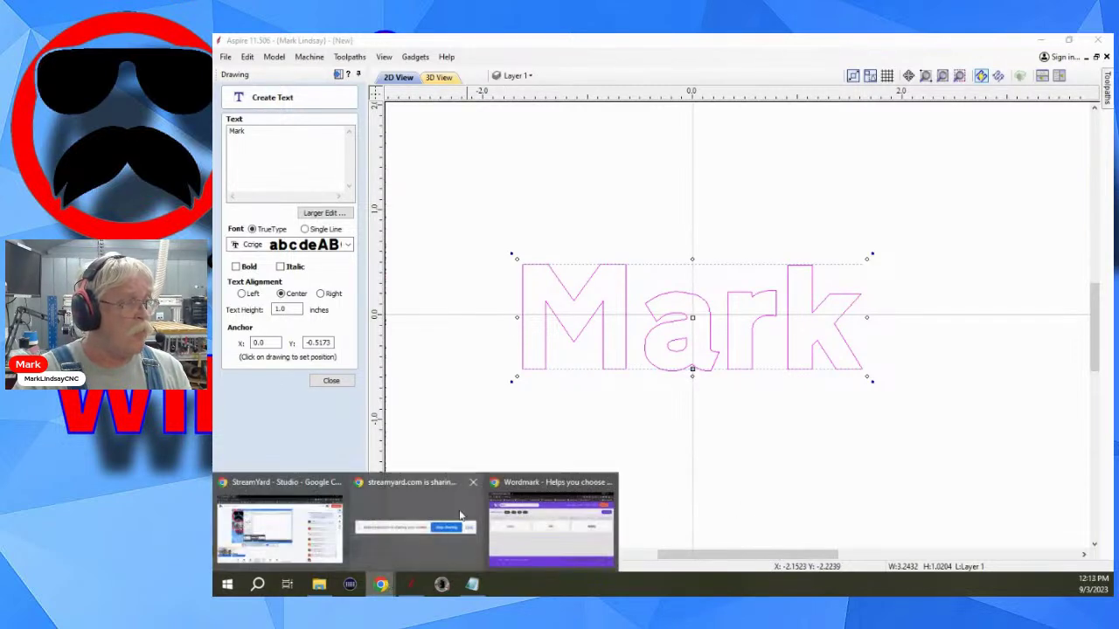
left_click(546, 523)
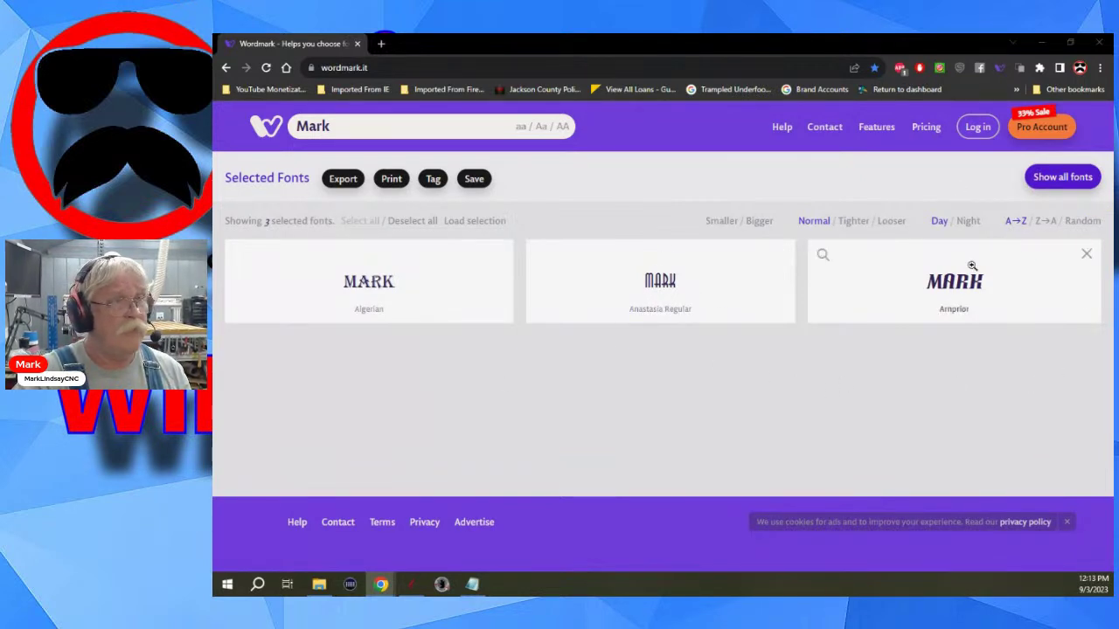
left_click(1060, 178)
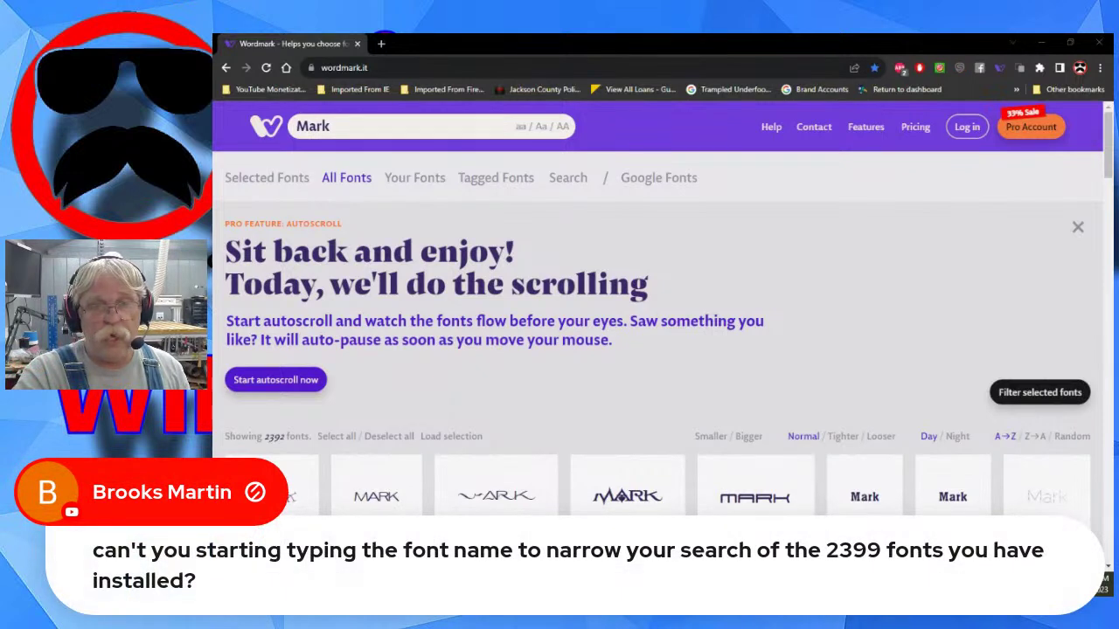
- Switch to Aspire, jump to the fonts beginning with M and change the name text's font to Magneto
left_click(1039, 43)
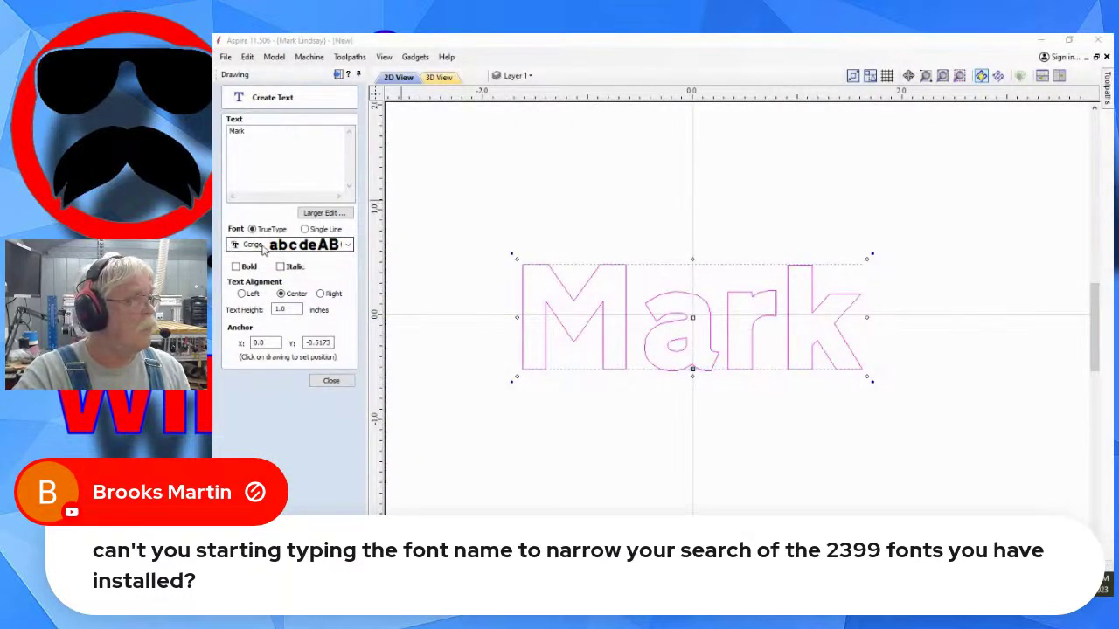
left_click(343, 249)
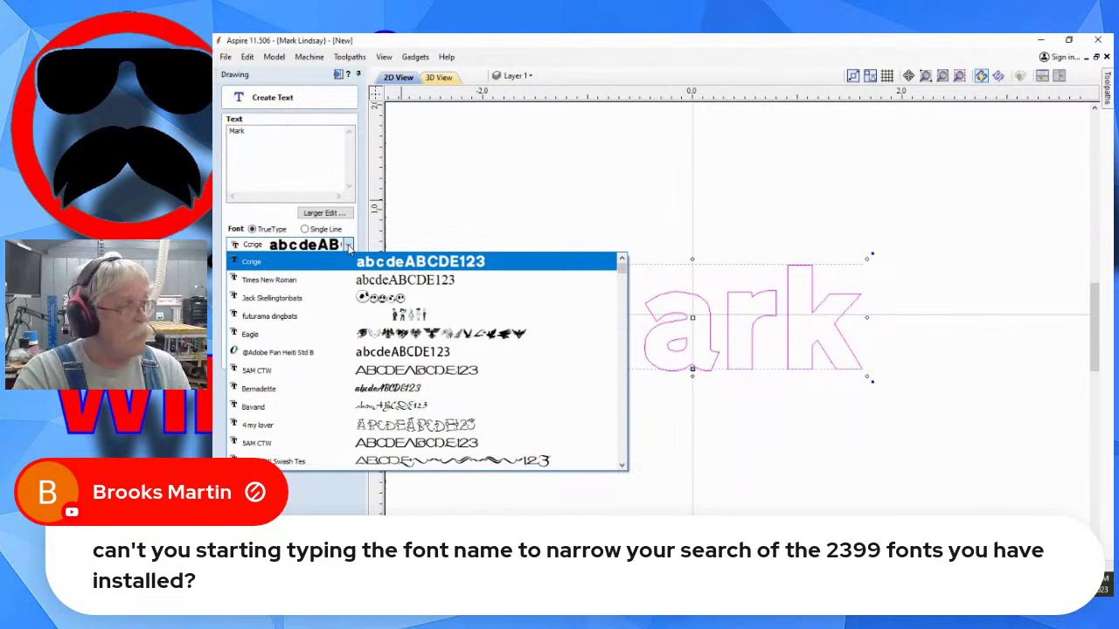
key("m")
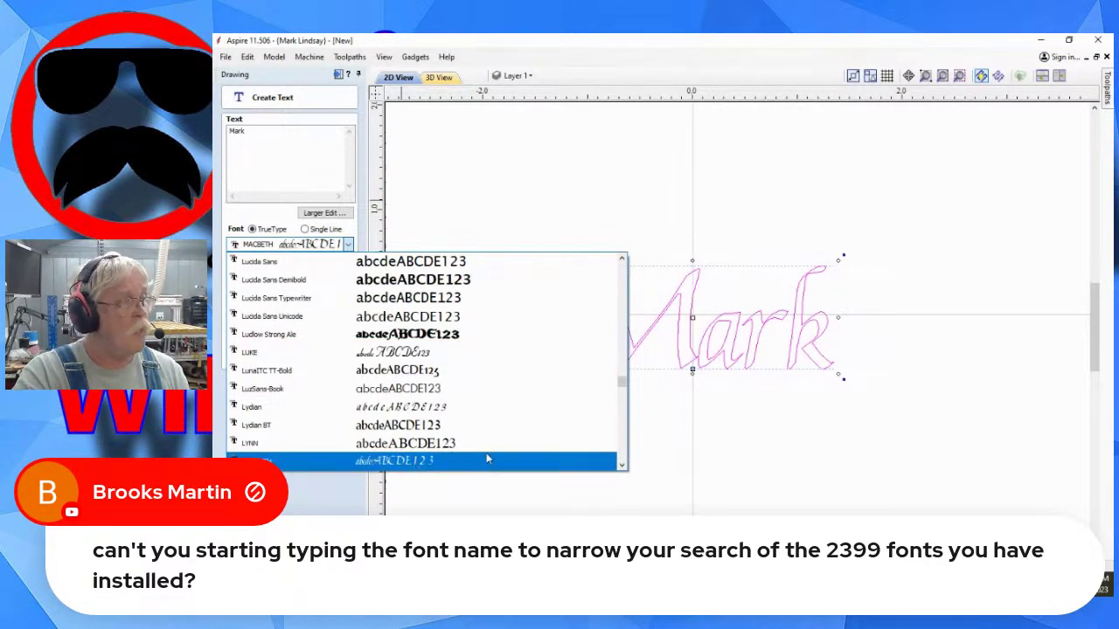
scroll(494, 447, "down", 1)
scroll(505, 393, "down", 1)
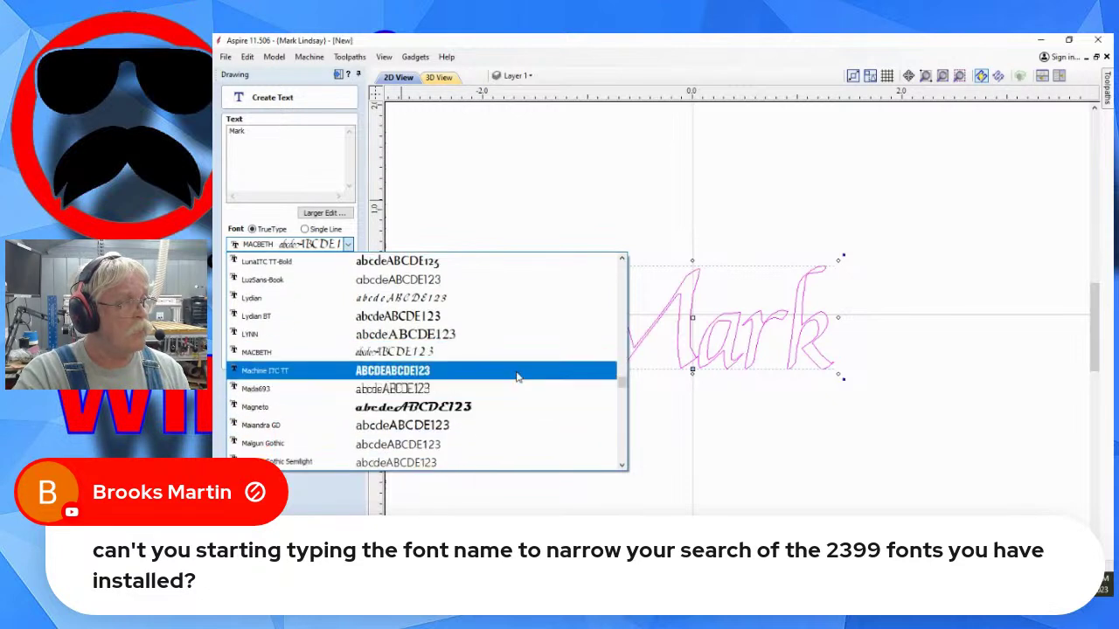
scroll(517, 378, "down", 1)
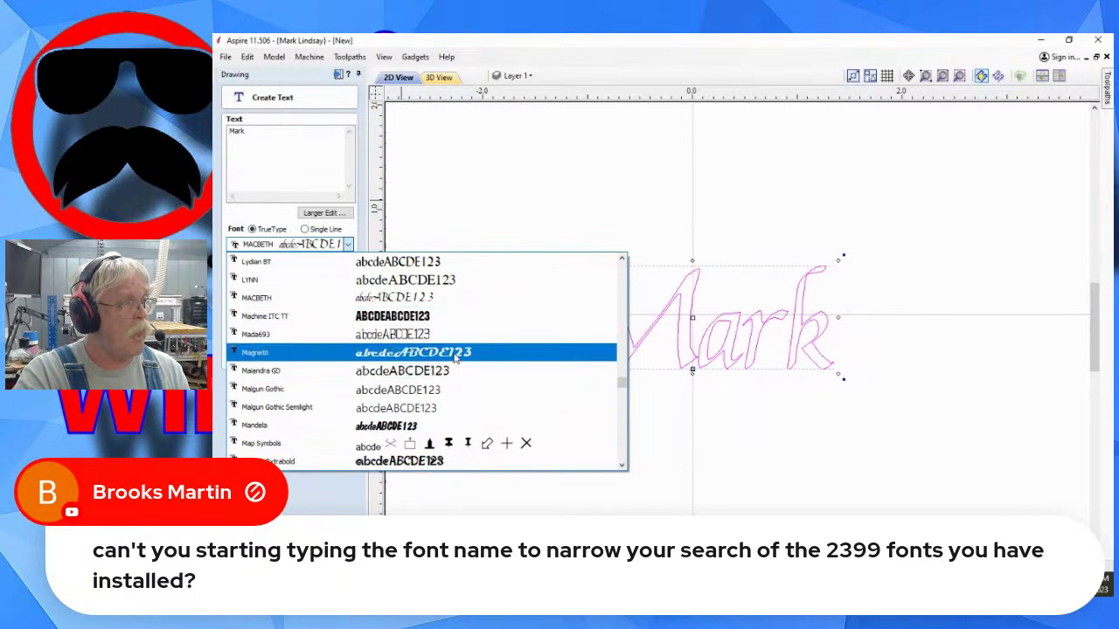
left_click(454, 352)
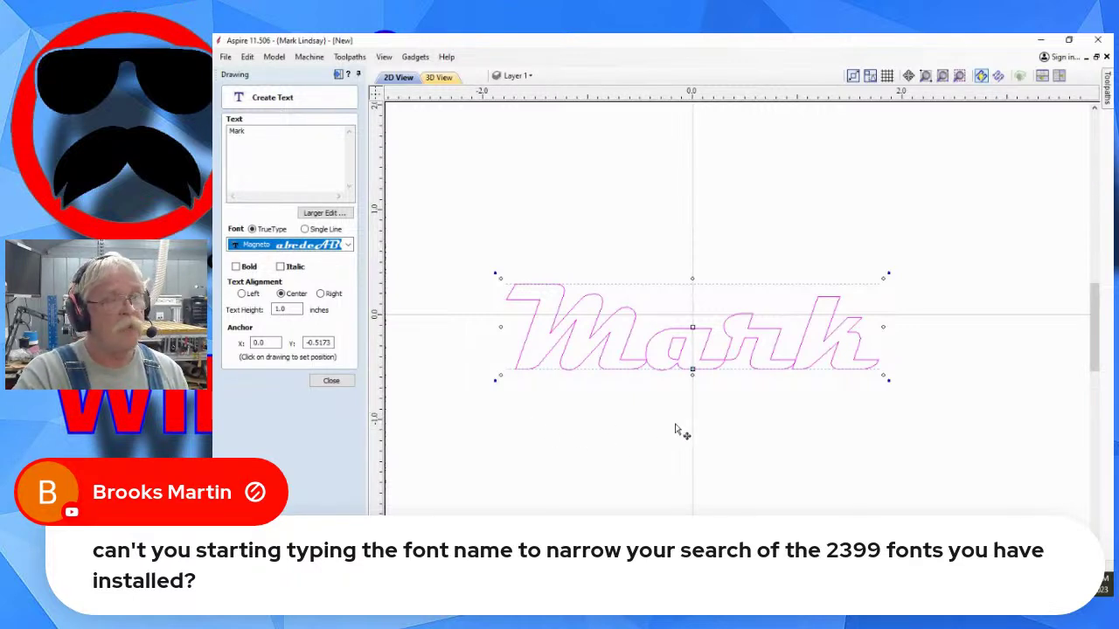
- Change the name text's font to Times New Roman, close the text tool and deselect the text
left_click(349, 246)
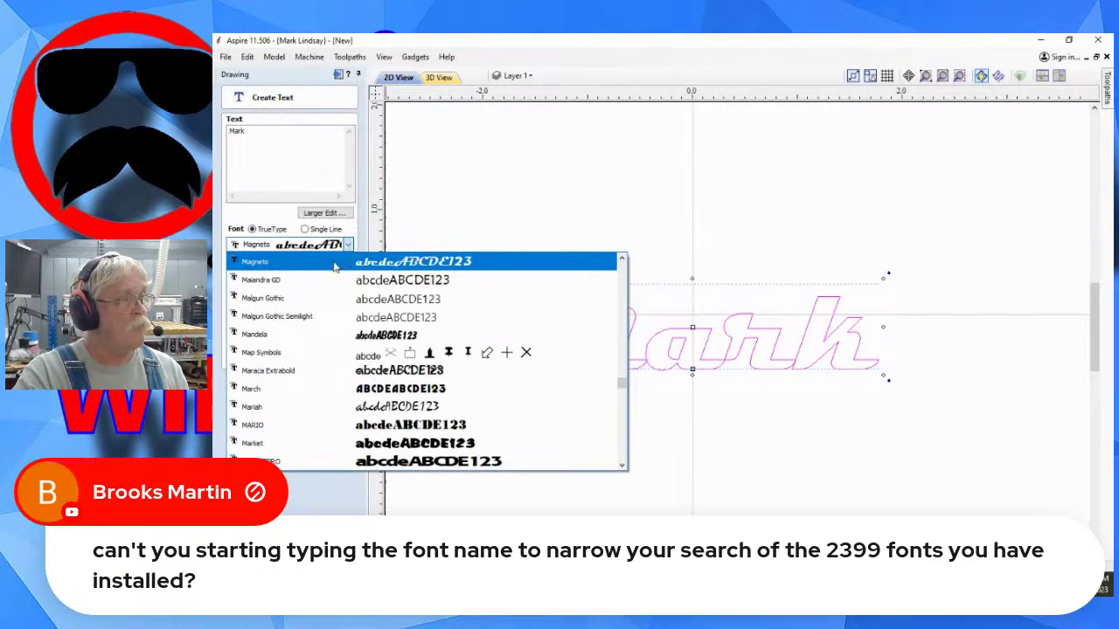
key("Down")
key("Down")
key("Up")
key("Up")
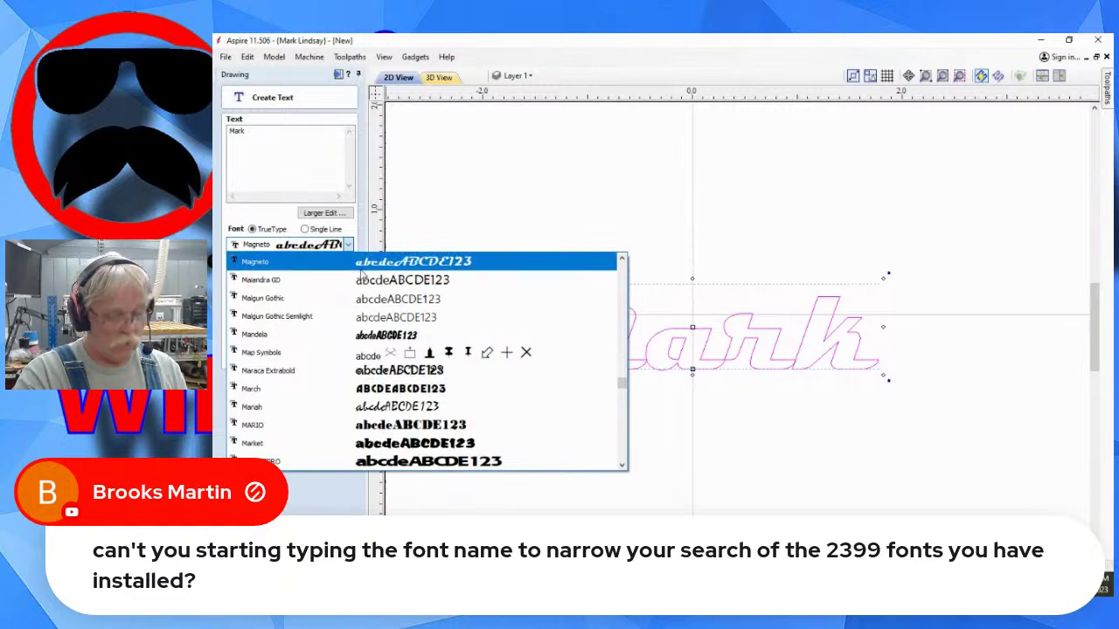
key("Home")
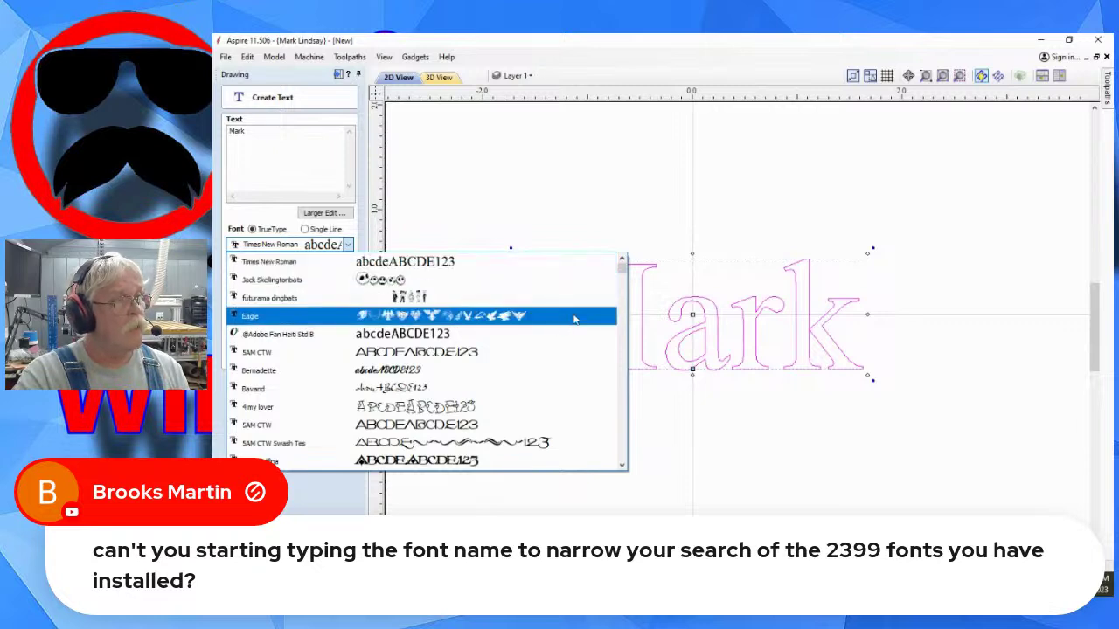
left_click(533, 188)
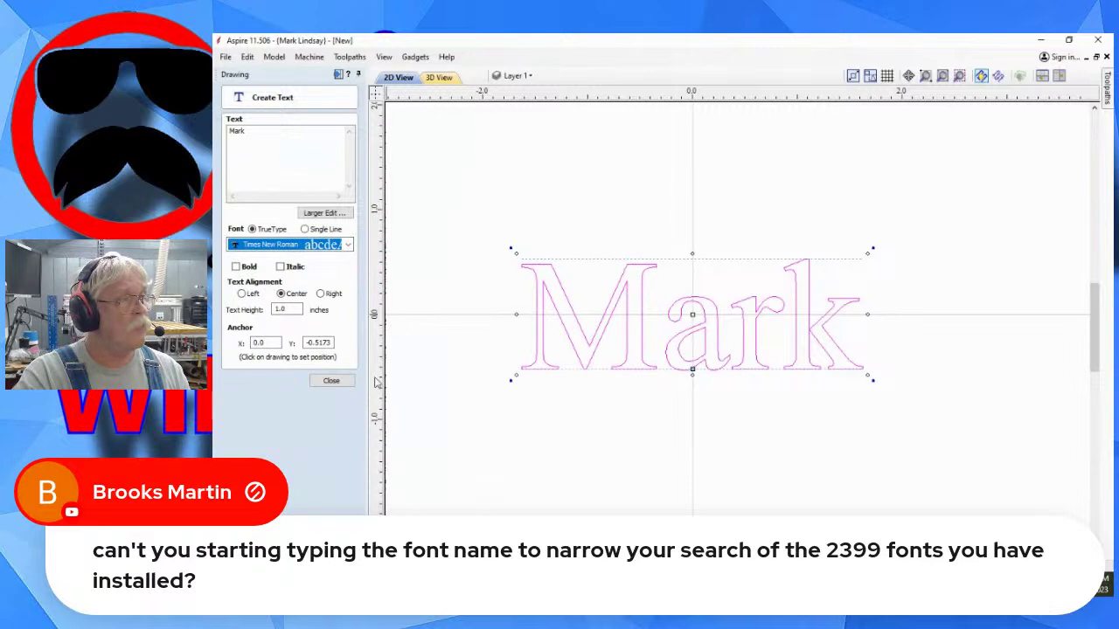
left_click(331, 381)
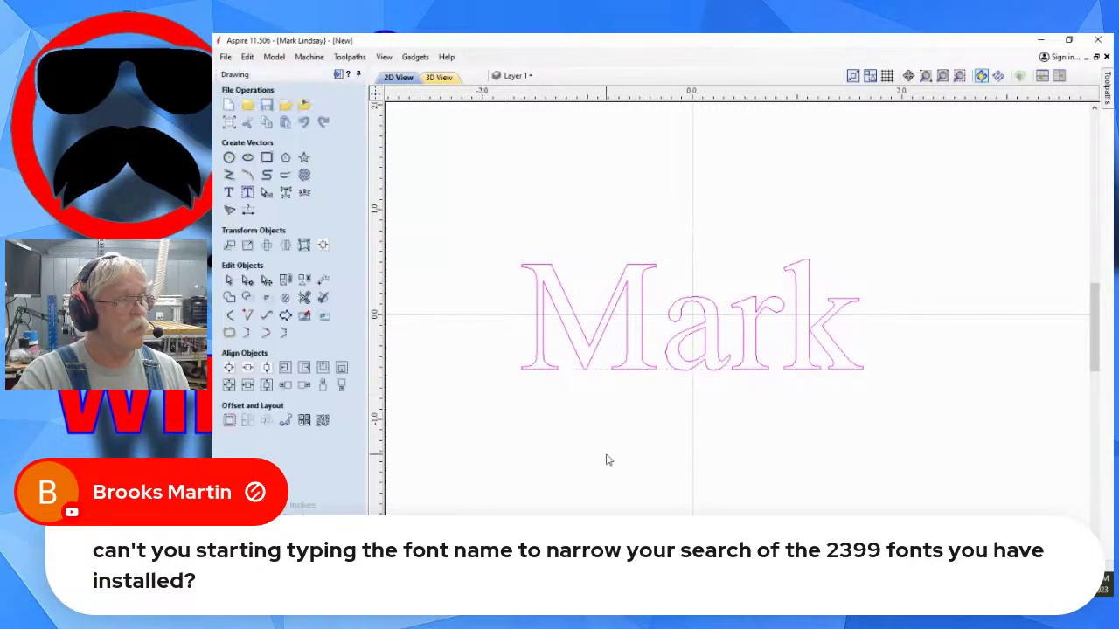
left_click(893, 399)
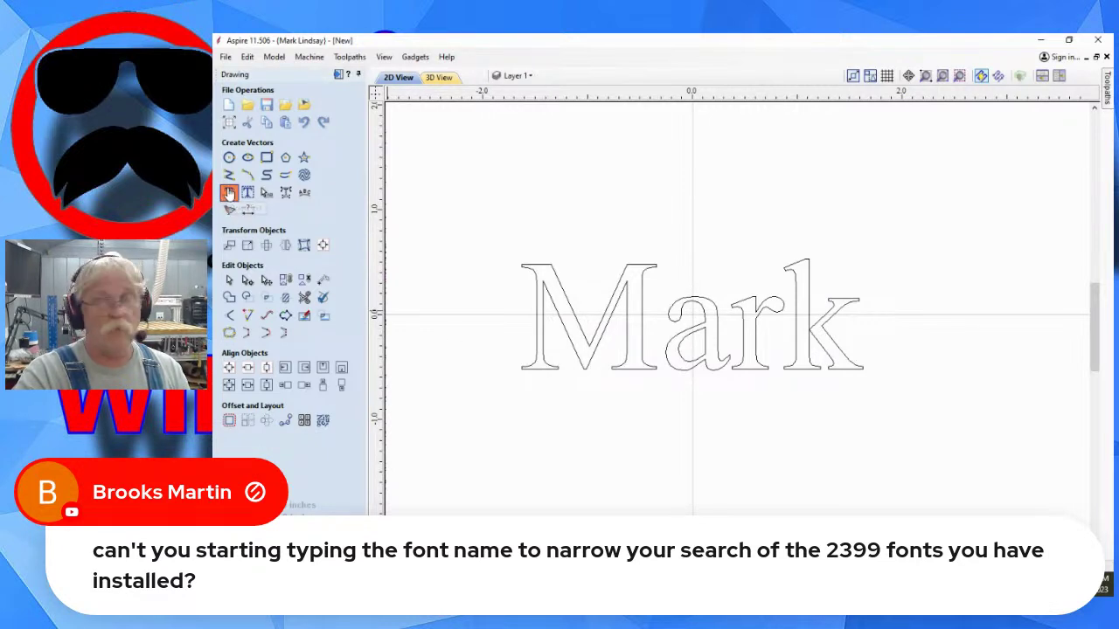
- Start a new text object and check the recently used fonts at the head of the font list
left_click(229, 193)
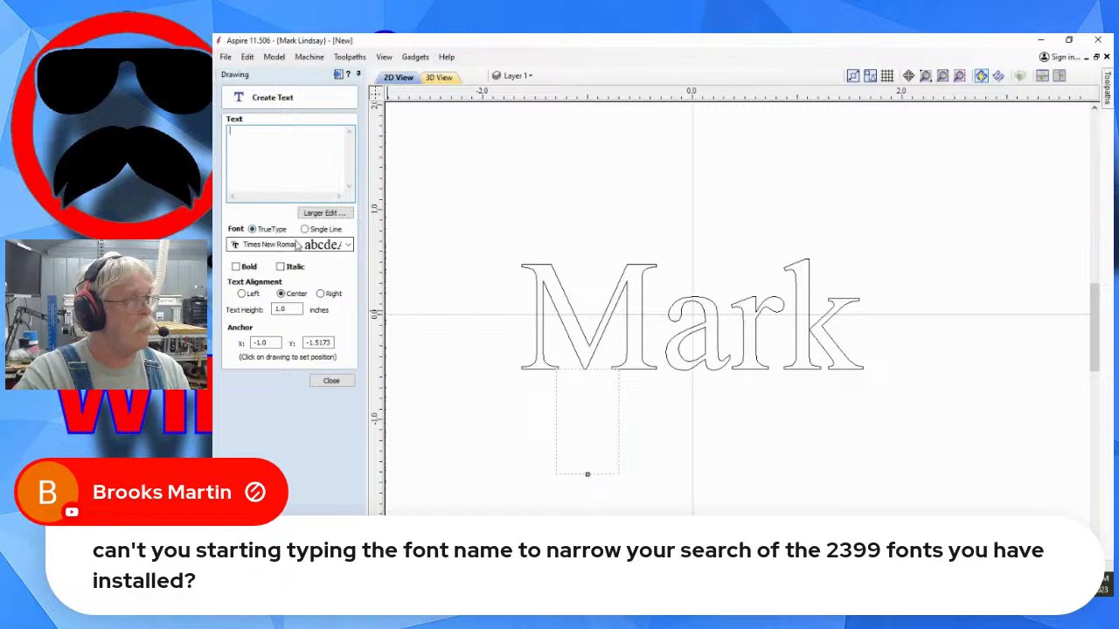
left_click(348, 246)
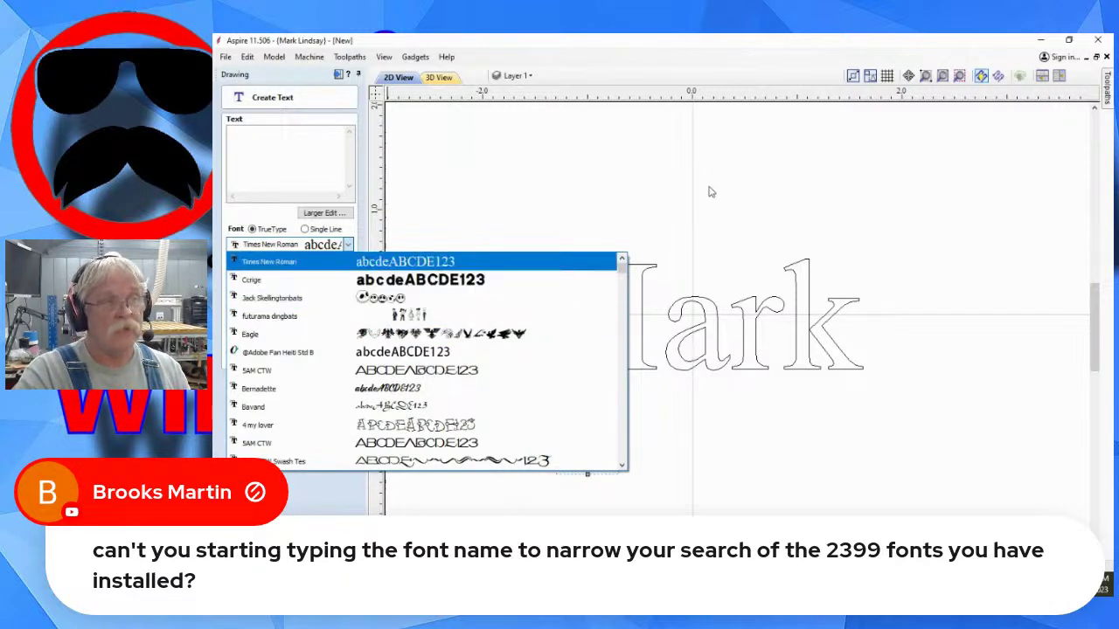
left_click(821, 172)
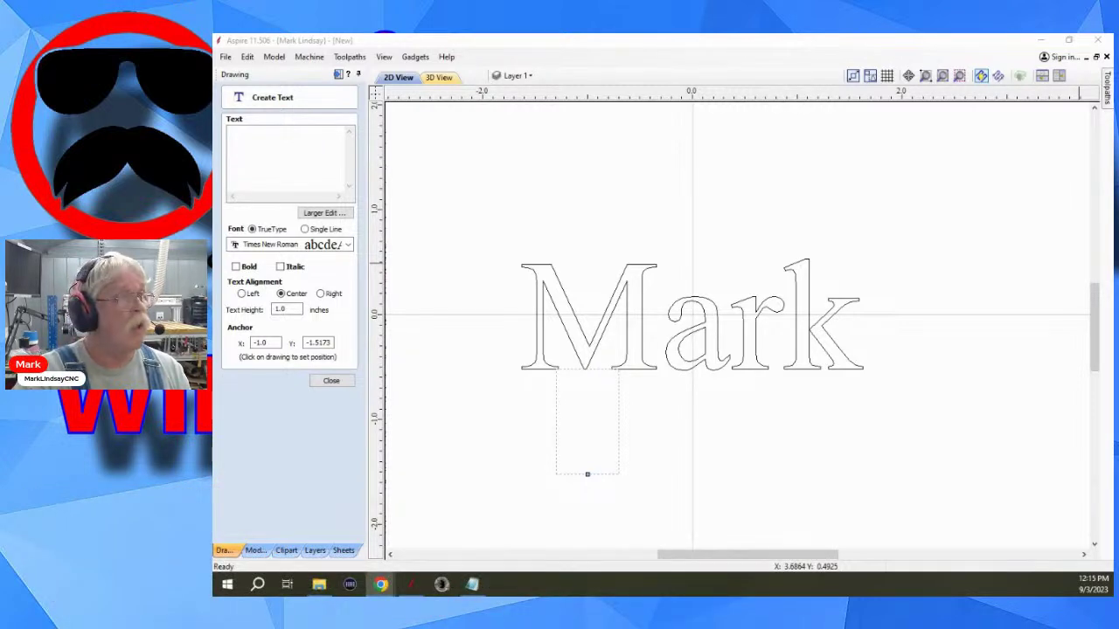
- Switch to the Wordmark page in Chrome and add Alphaville Bold to the selected fonts
mouse_move(391, 587)
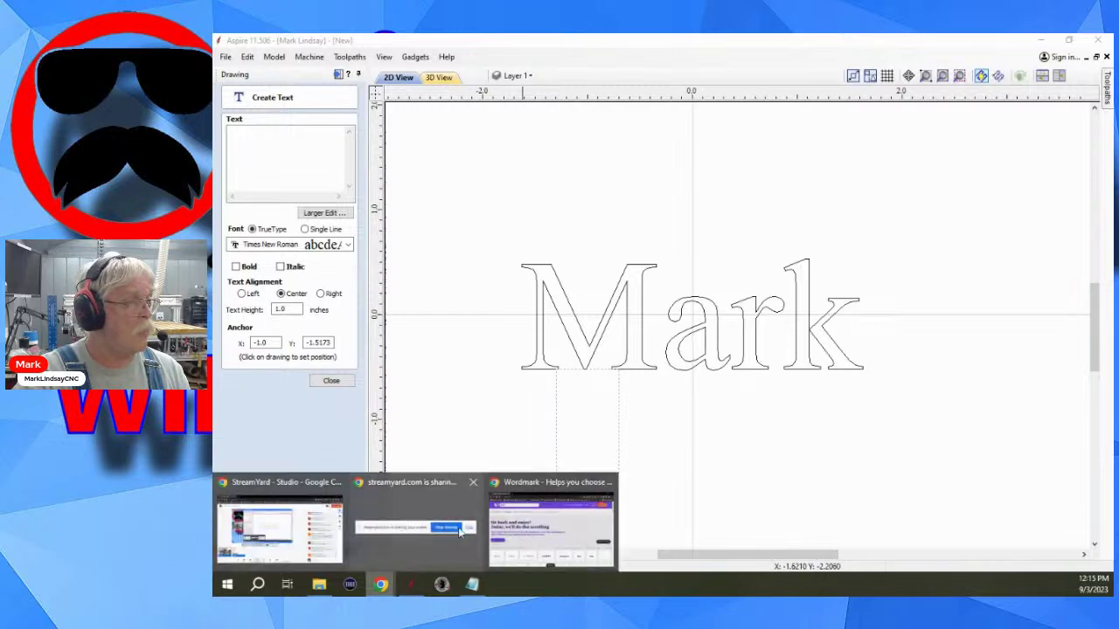
left_click(560, 490)
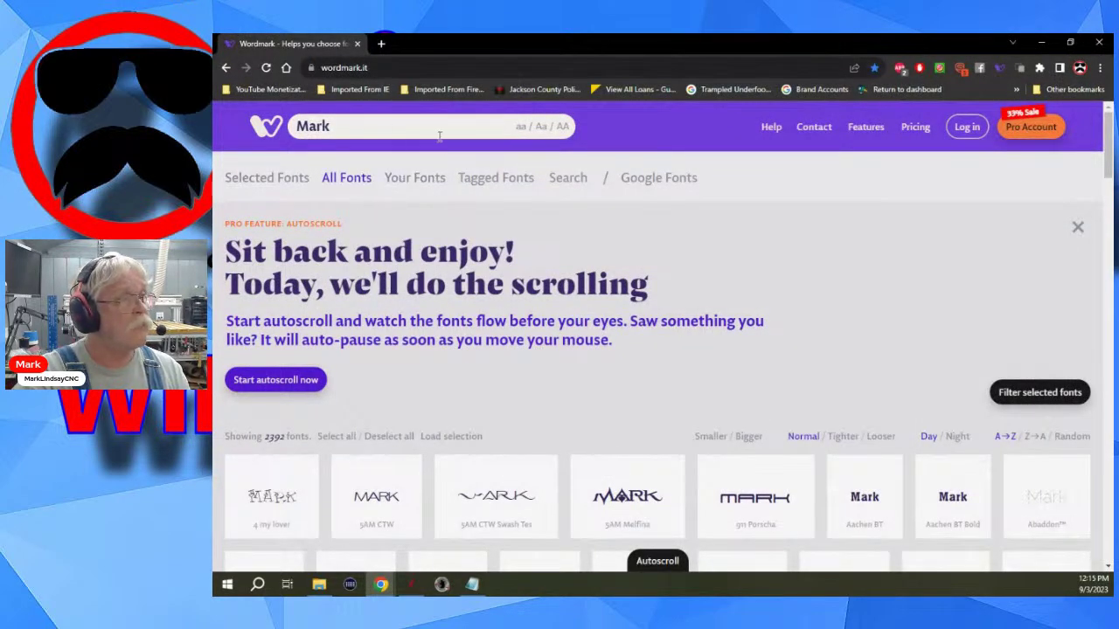
scroll(865, 350, "down", 10)
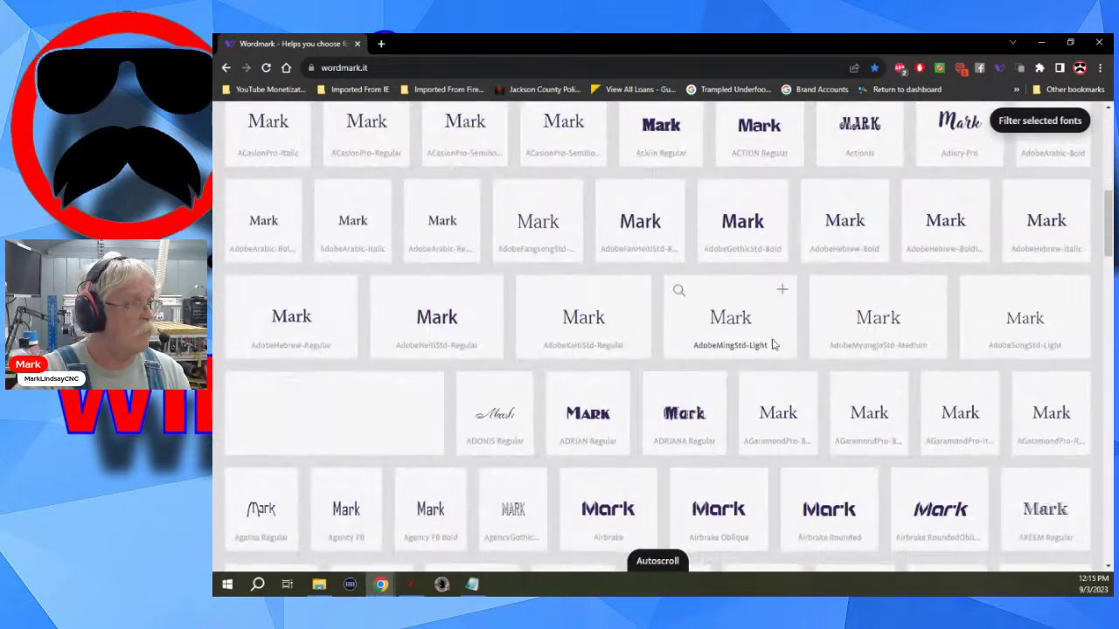
scroll(771, 346, "down", 4)
left_click(678, 388)
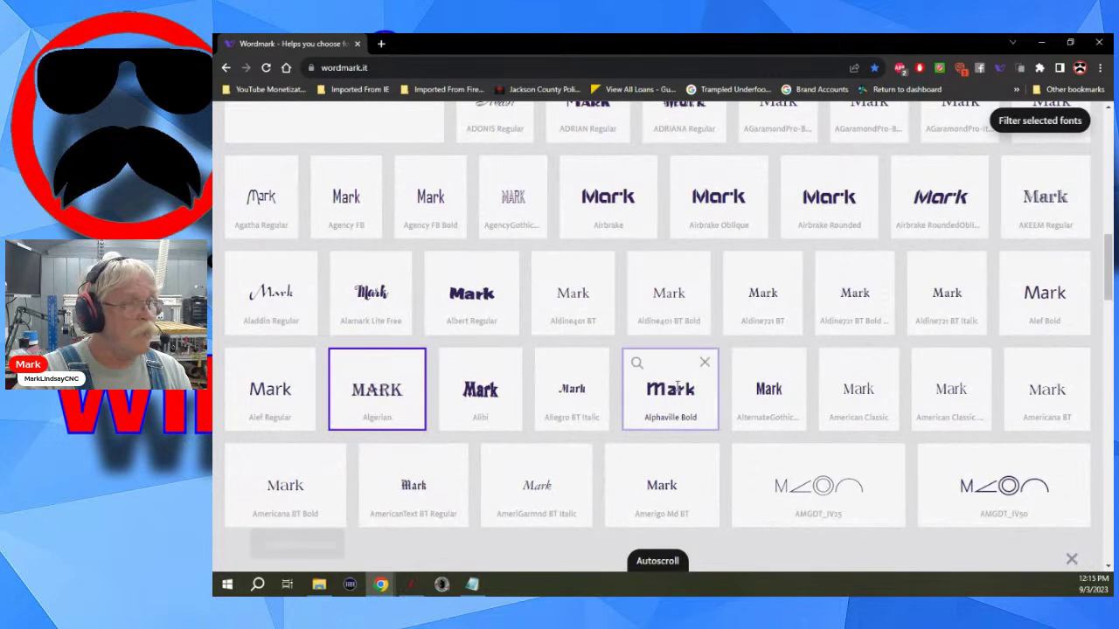
- Switch to Aspire and set the new text object's font to Alphaville
left_click(1039, 42)
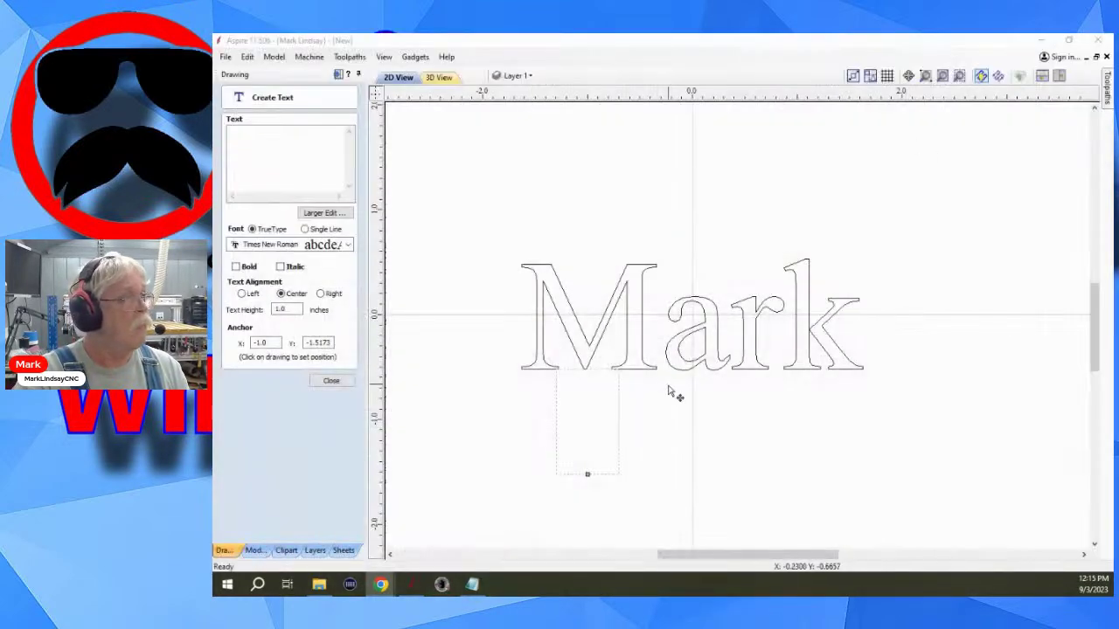
left_click(347, 246)
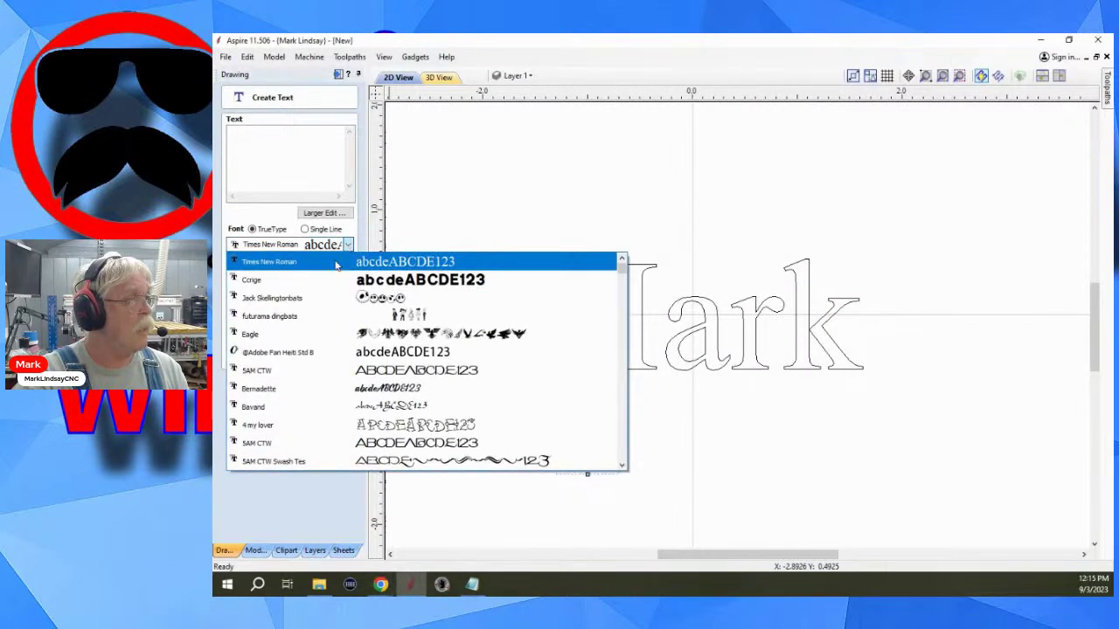
type("alphaville")
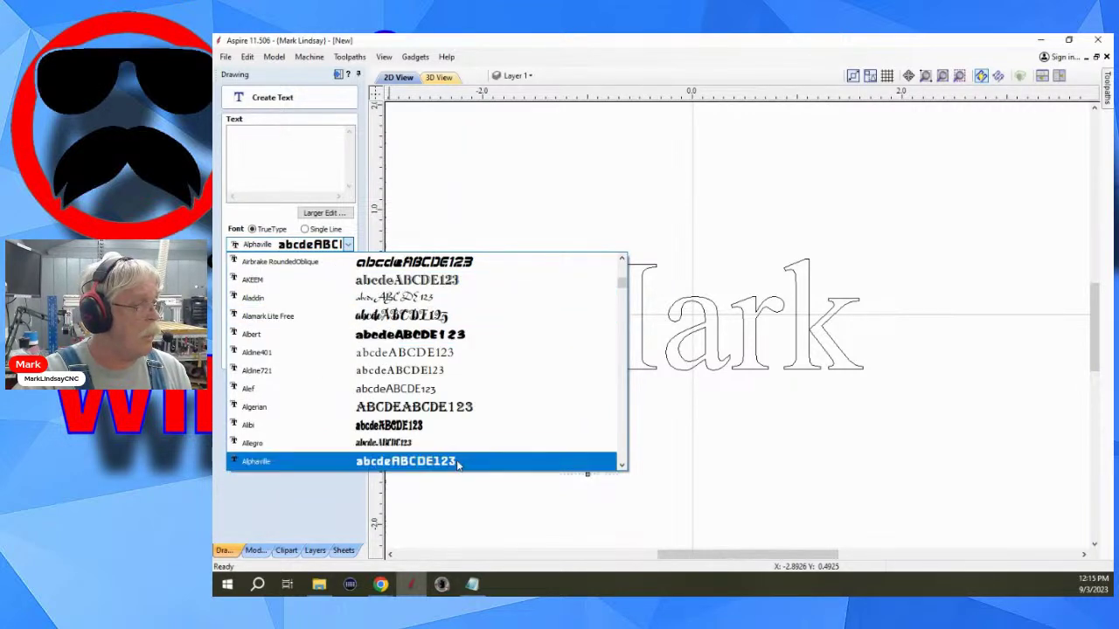
scroll(499, 443, "down", 2)
scroll(500, 442, "down", 1)
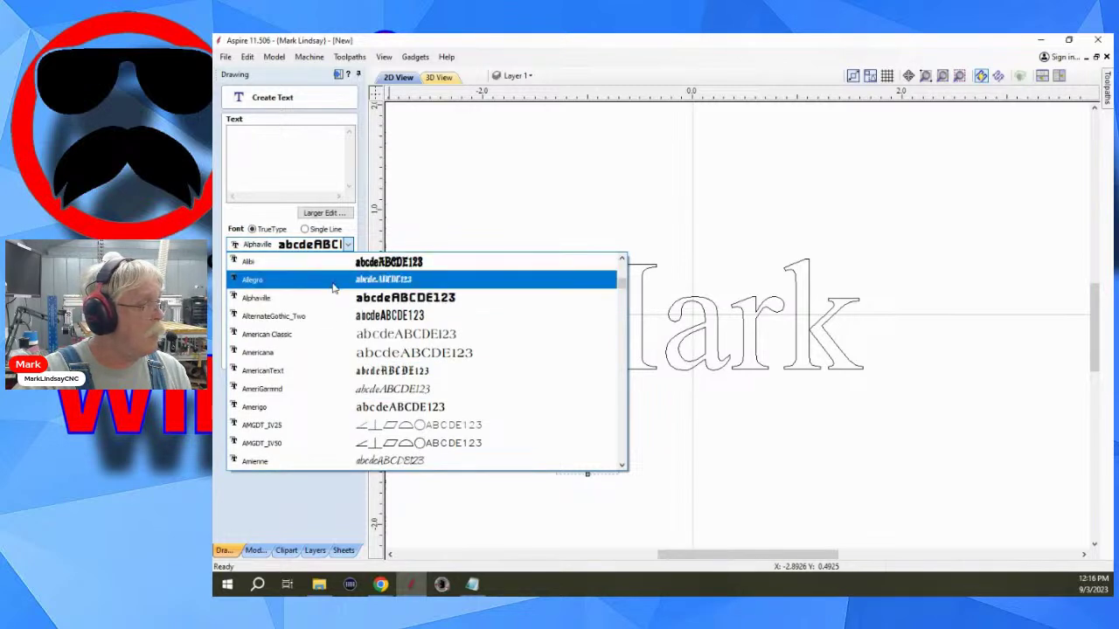
left_click(495, 301)
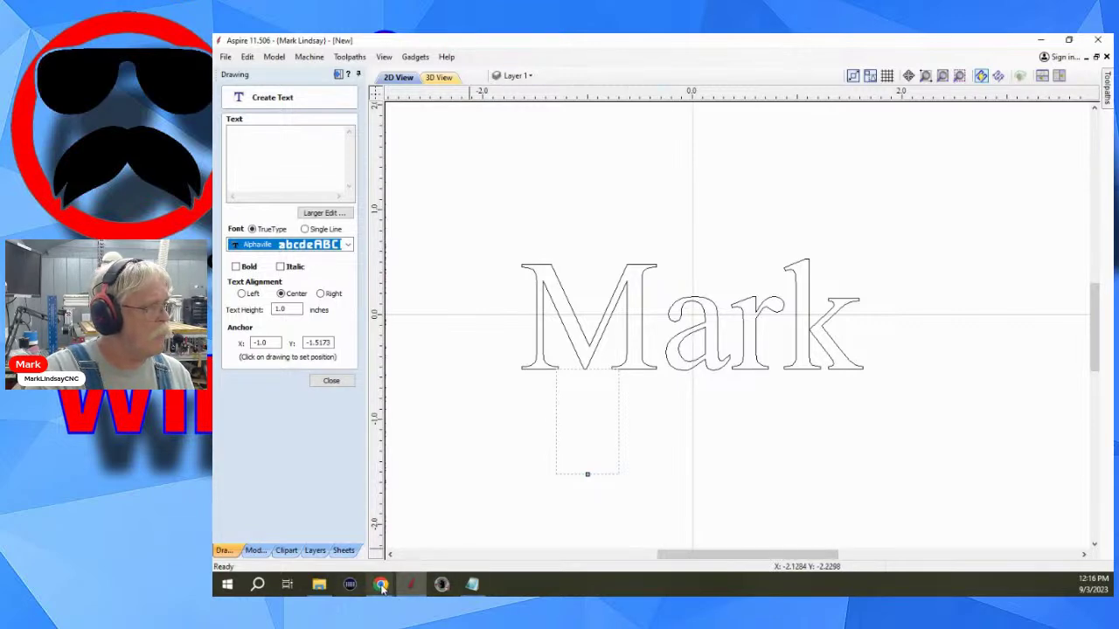
- Review the fonts around Alphaville Bold on the Wordmark page in Chrome and return to Aspire
mouse_move(381, 585)
left_click(549, 525)
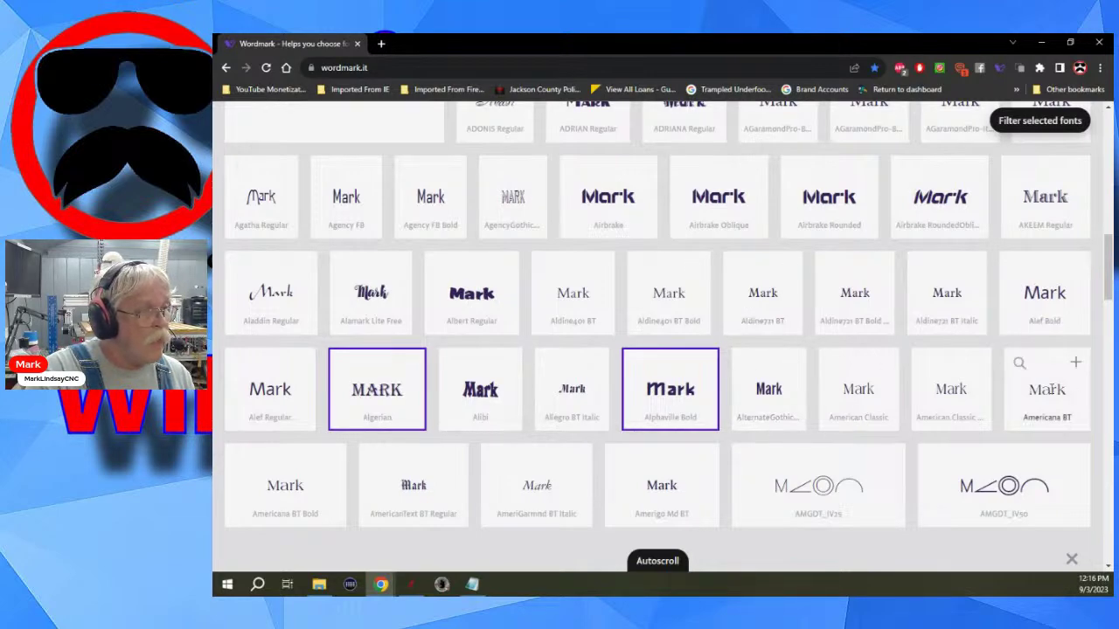
scroll(867, 481, "down", 3)
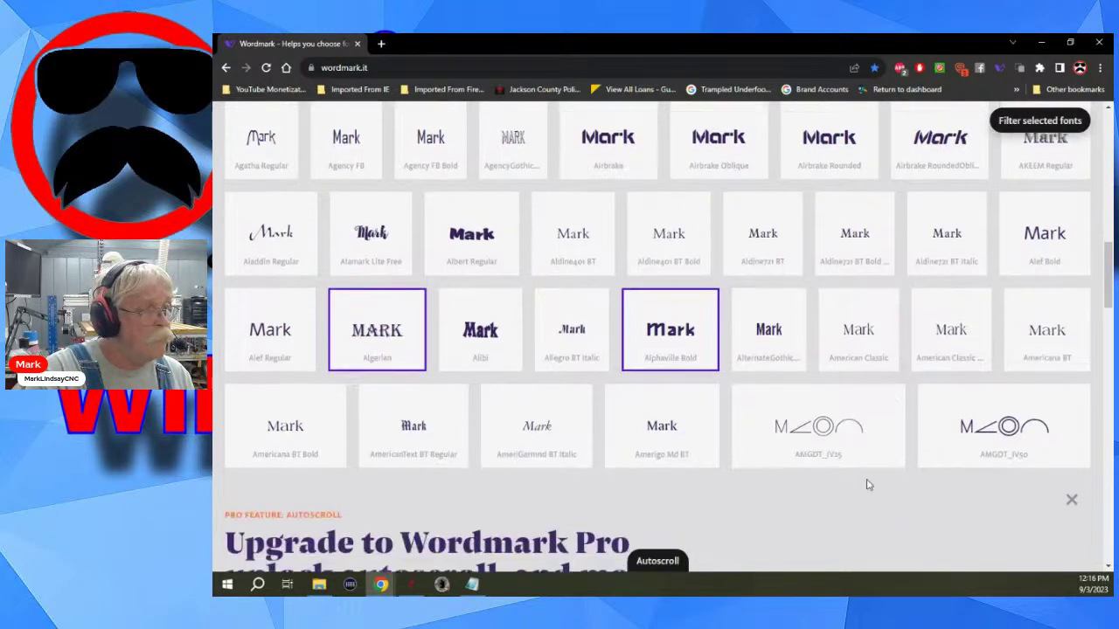
scroll(871, 481, "up", 3)
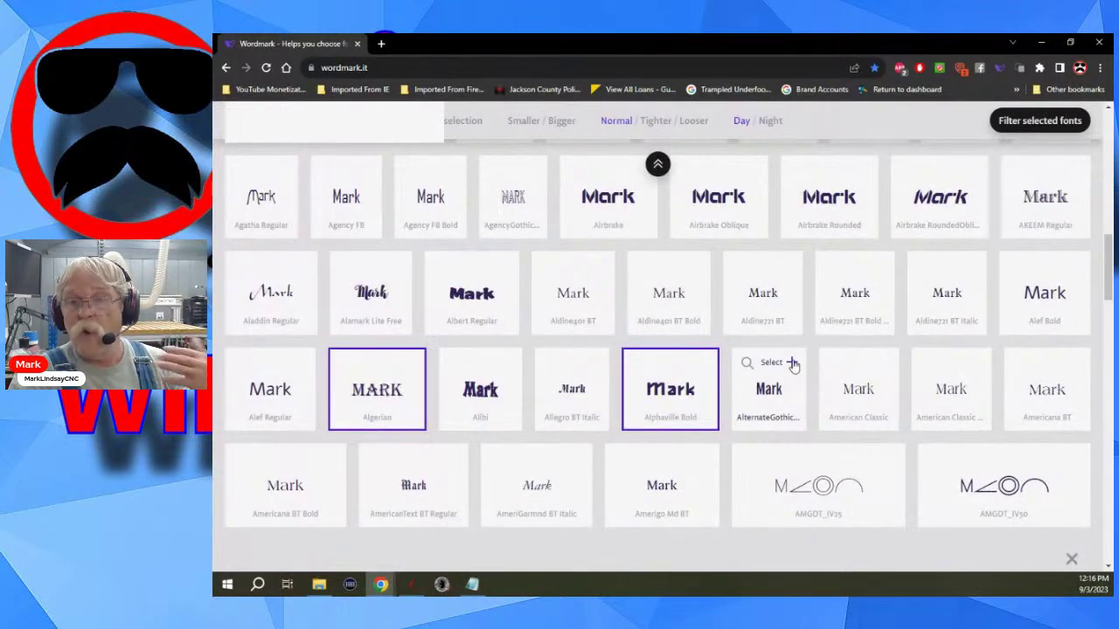
left_click(1041, 42)
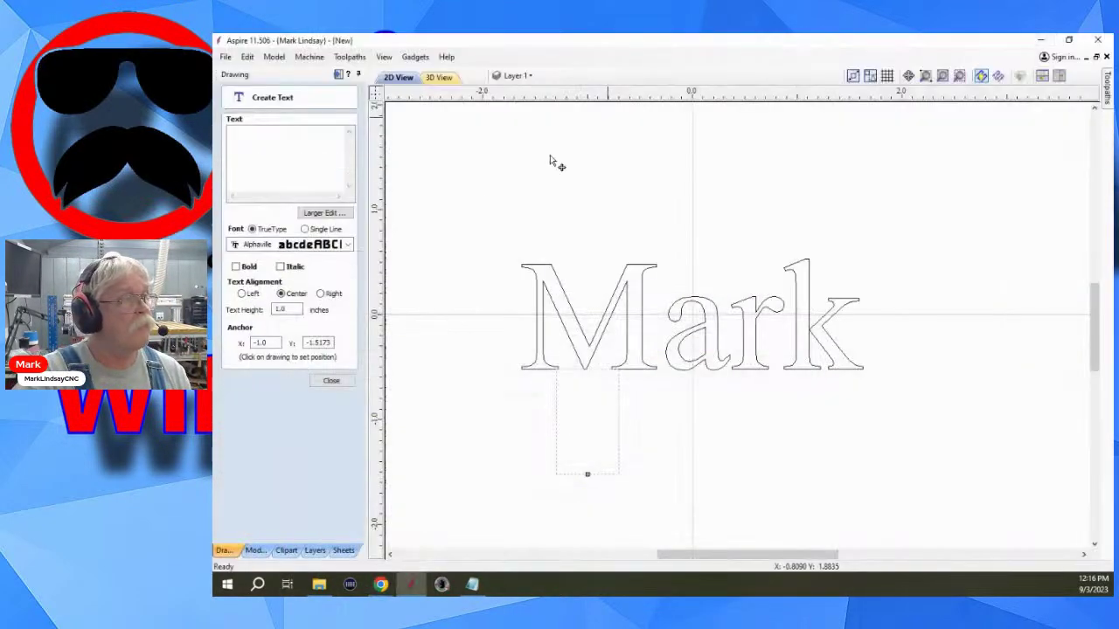
left_click(347, 245)
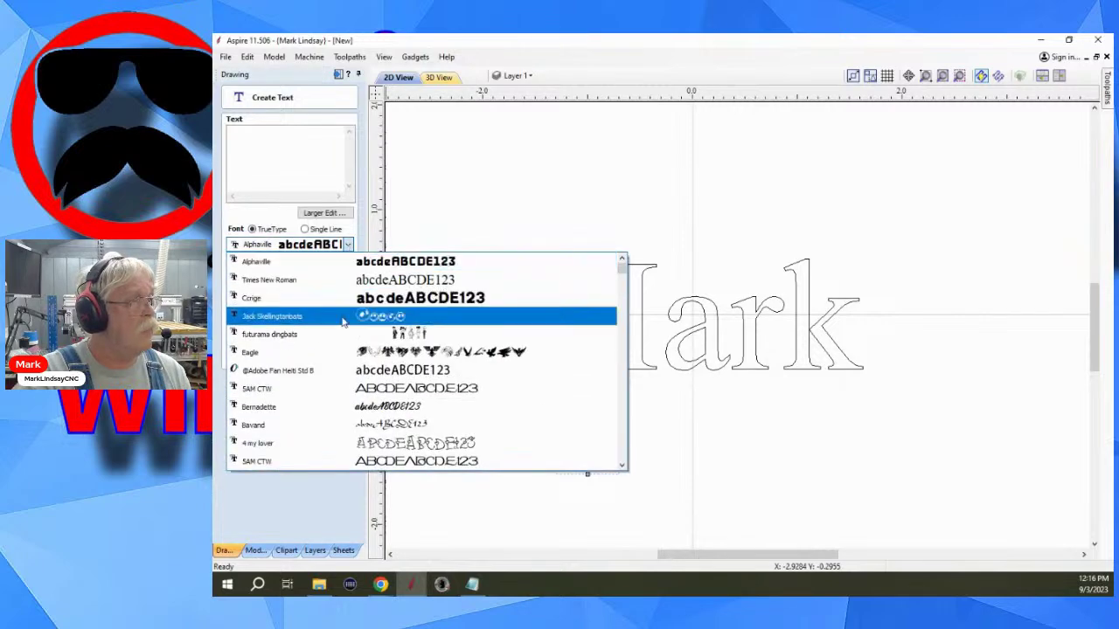
scroll(489, 341, "down", 2)
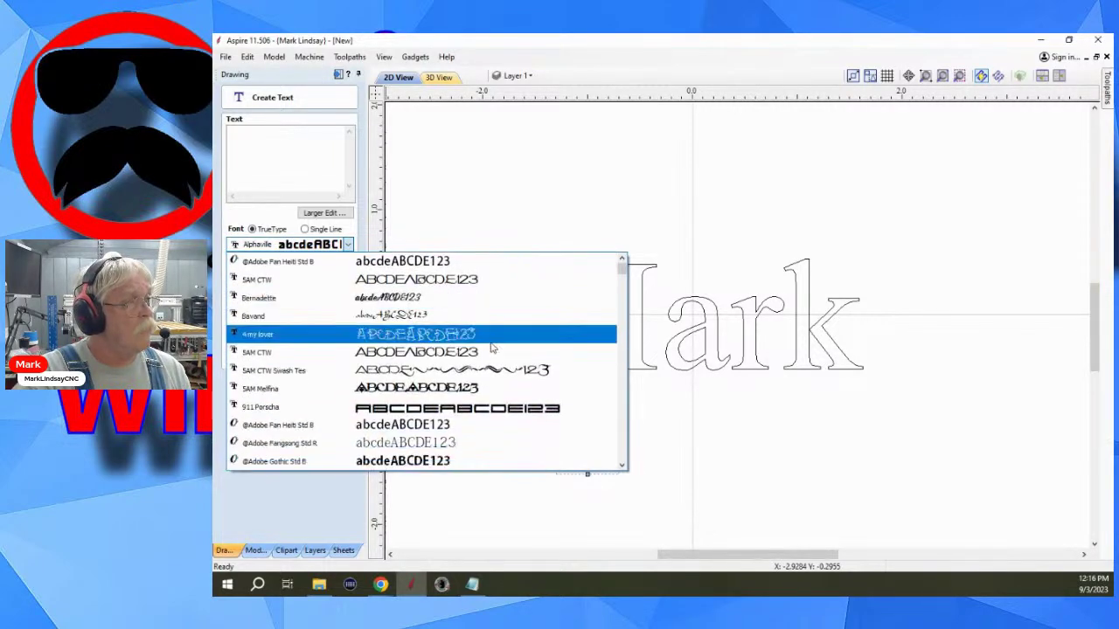
scroll(489, 341, "down", 2)
scroll(494, 323, "up", 2)
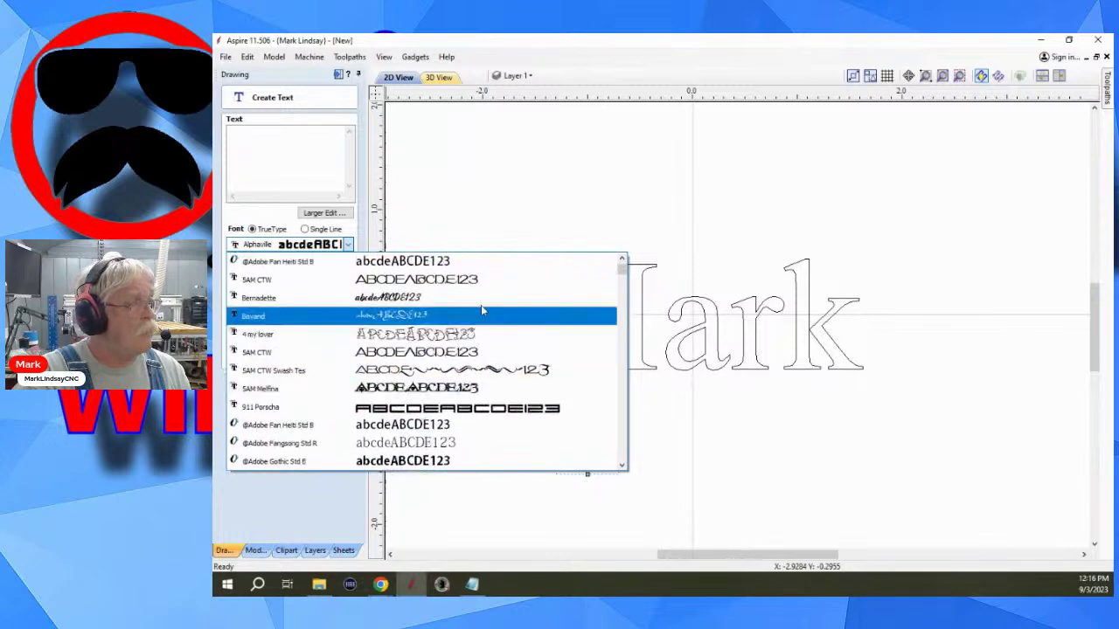
scroll(467, 335, "down", 1)
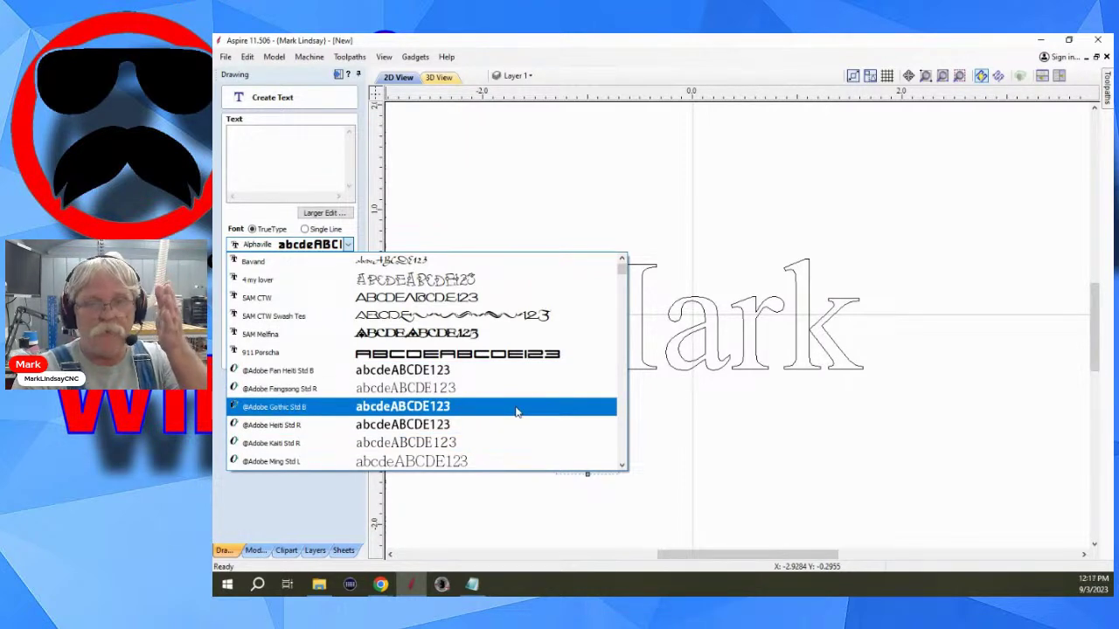
left_click(393, 407)
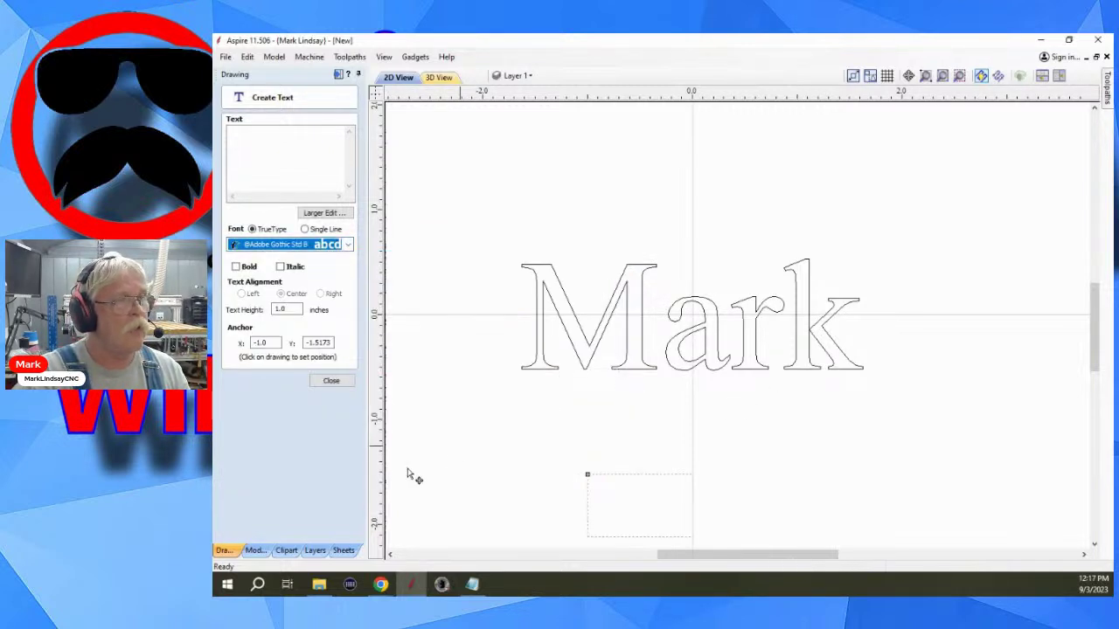
- Enter the first name as the new text object below the existing name
scroll(512, 407, "down", 3)
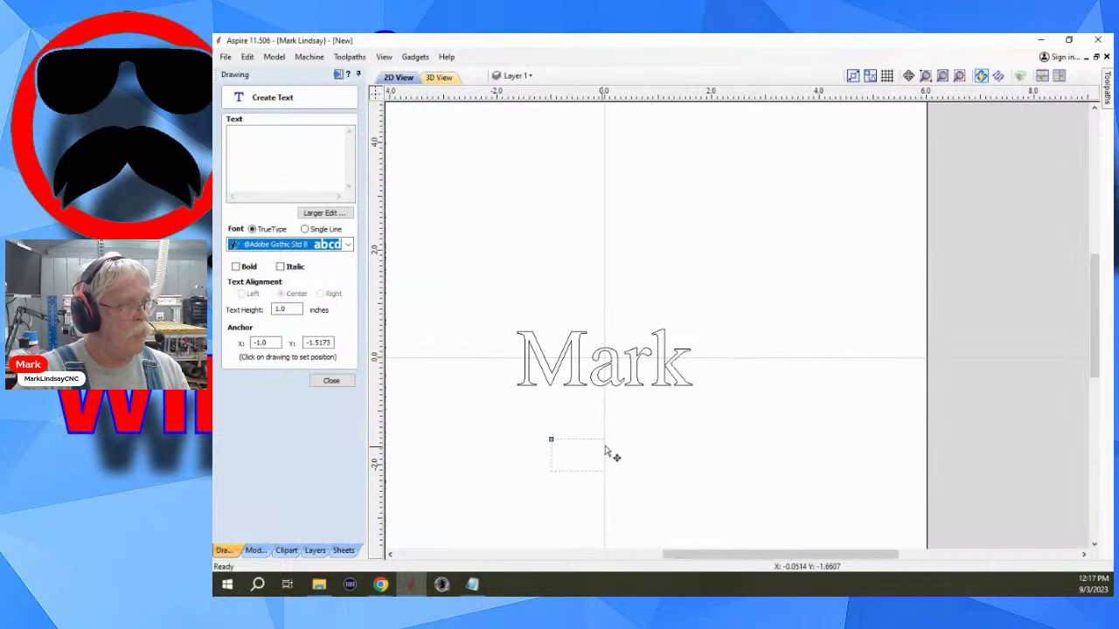
scroll(580, 515, "up", 3)
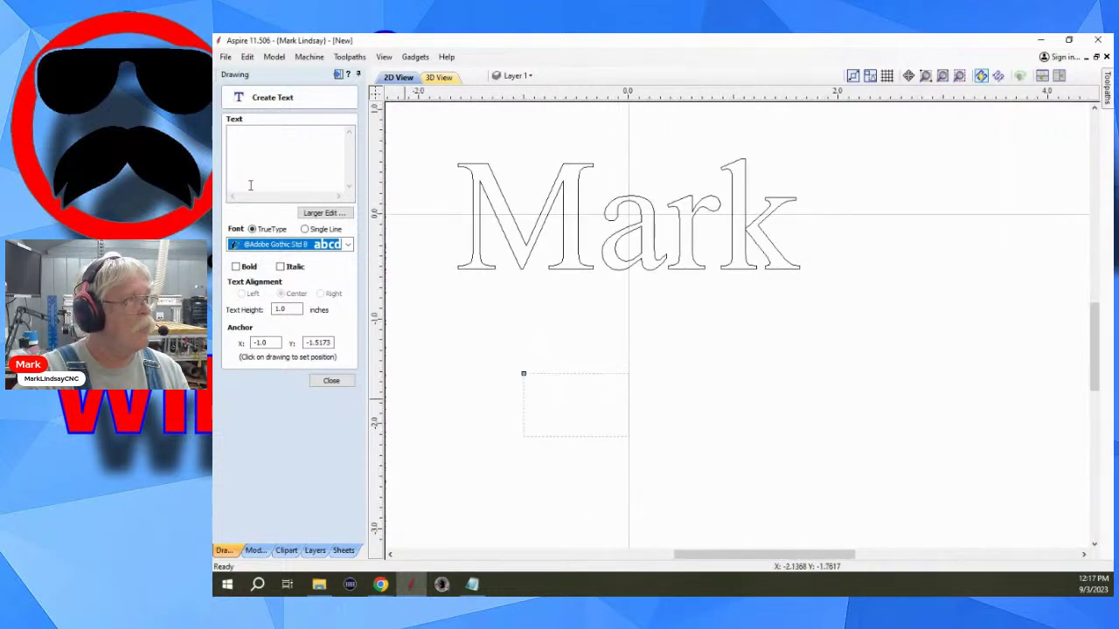
left_click(271, 136)
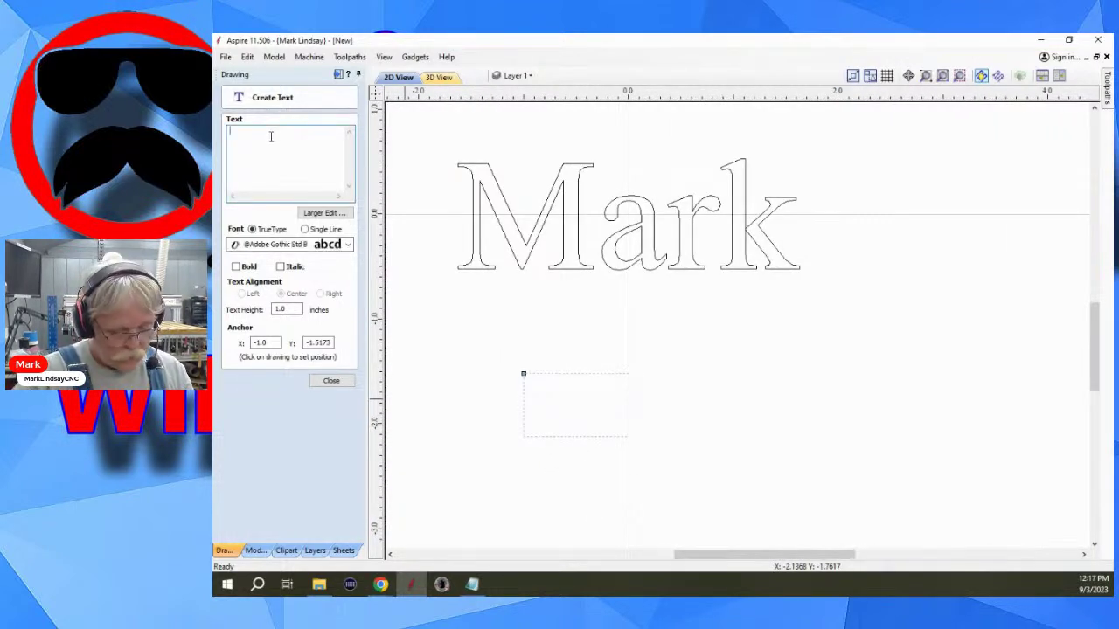
type("Mark")
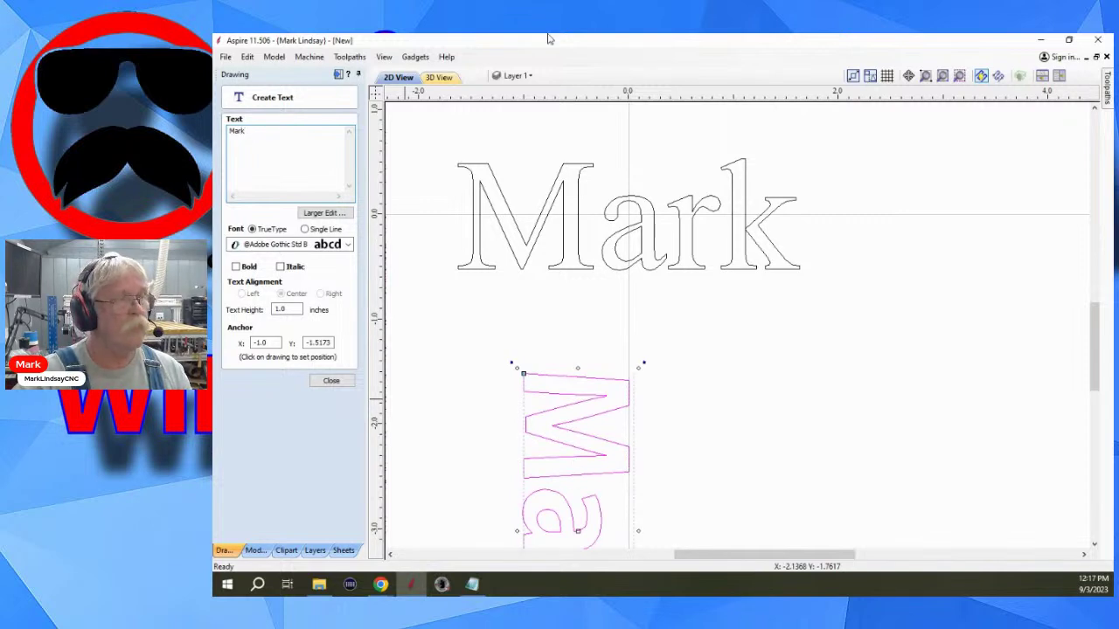
scroll(844, 393, "down", 4)
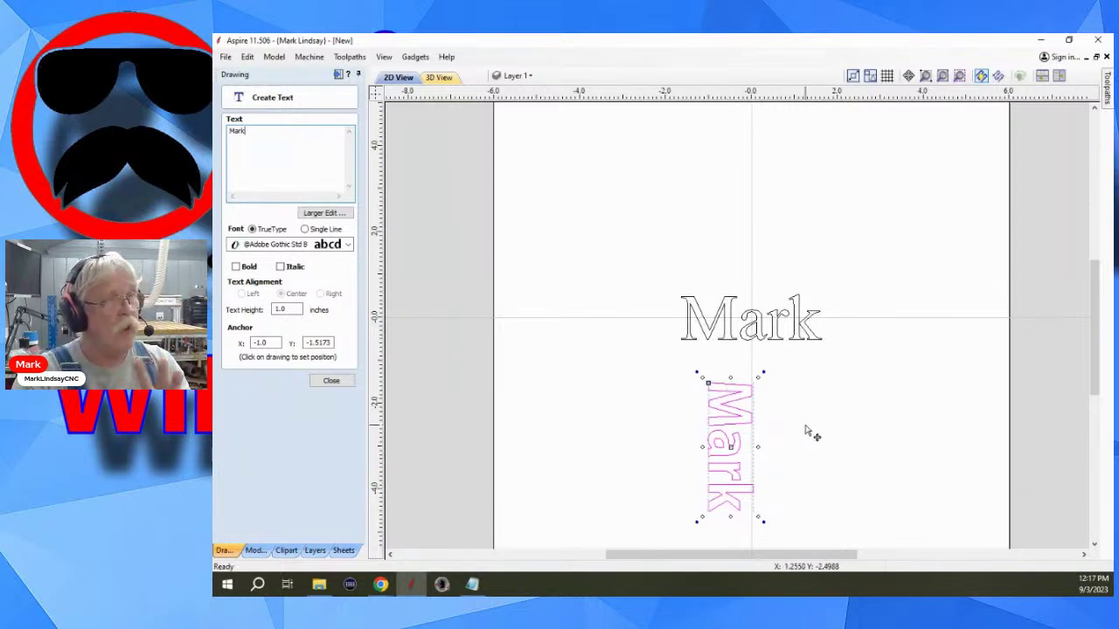
- Change the new name text's font to Alphaville, centre it below the Times New Roman name at about Y -2.58, and close the text tool
left_click(349, 246)
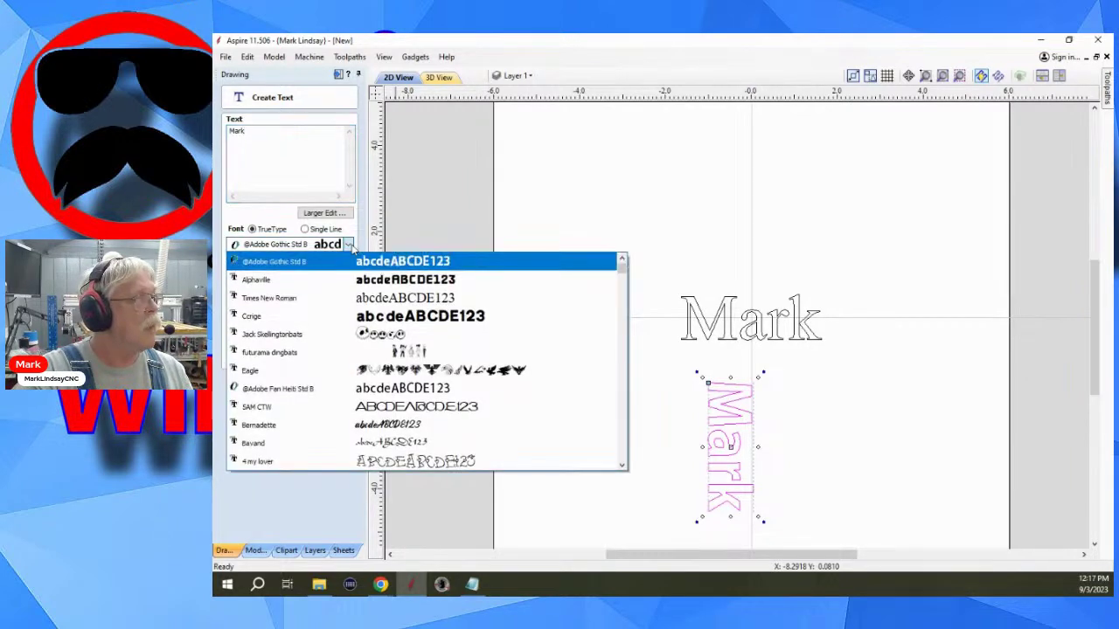
left_click(450, 281)
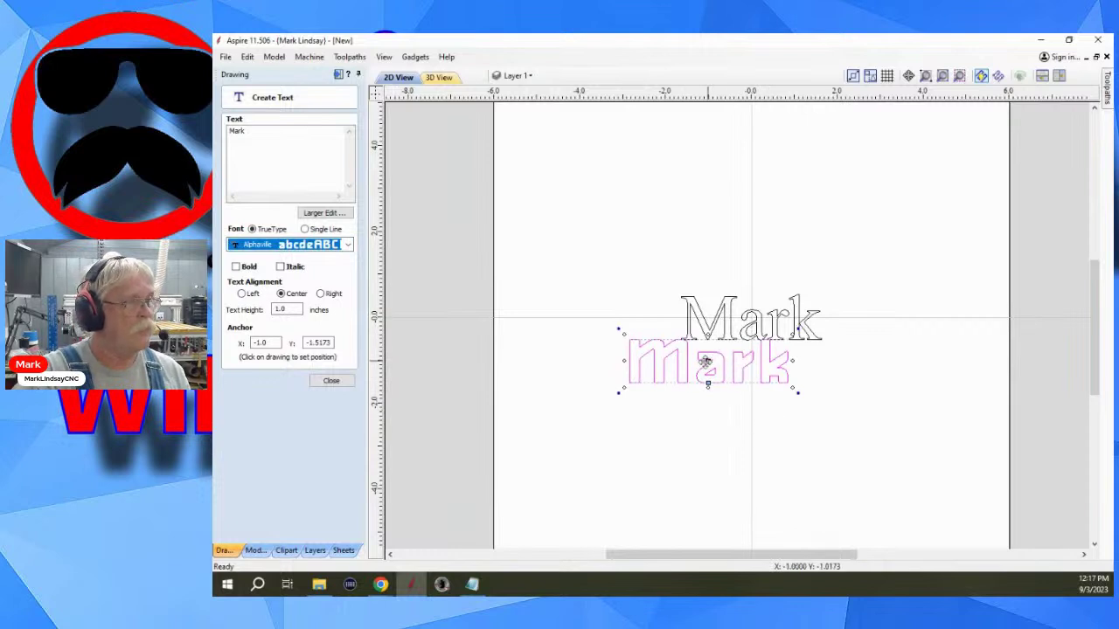
left_click_drag(706, 361, 755, 404)
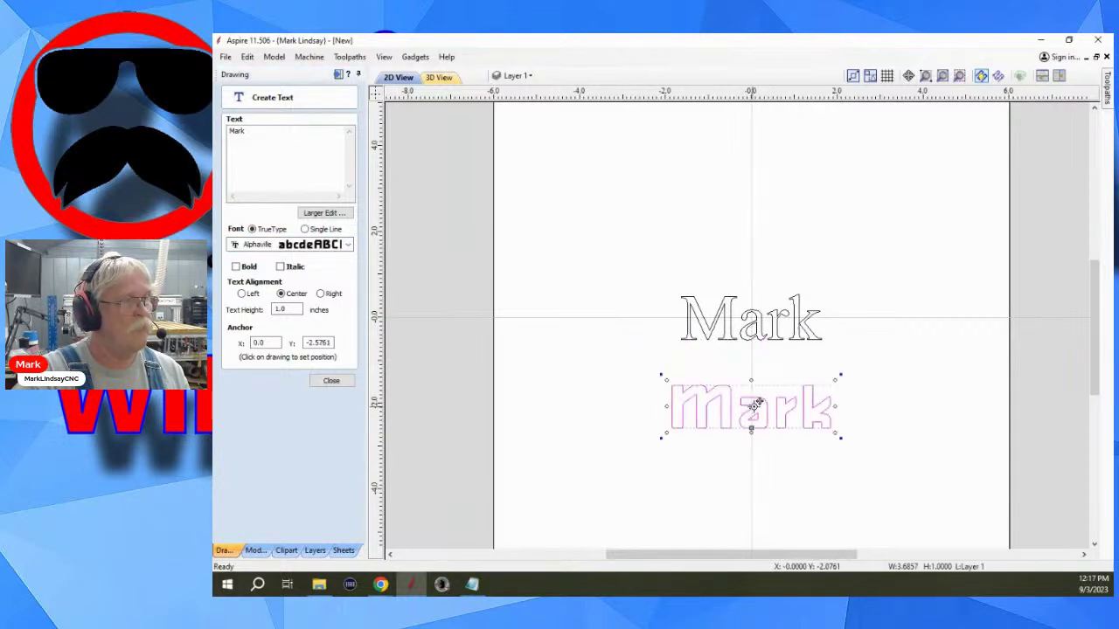
left_click(838, 312)
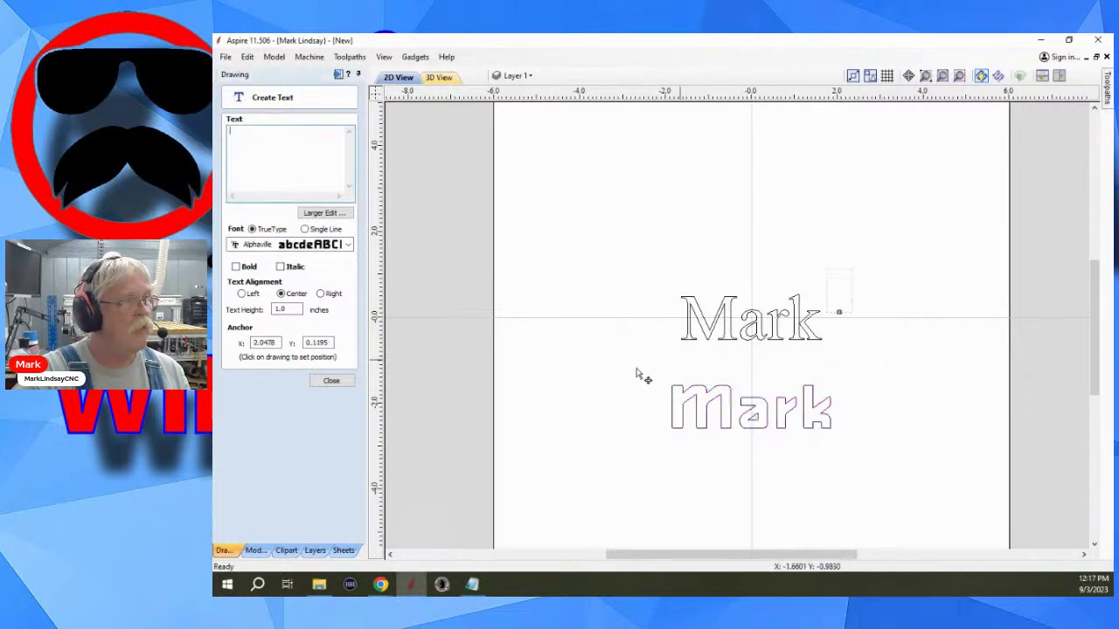
left_click(331, 381)
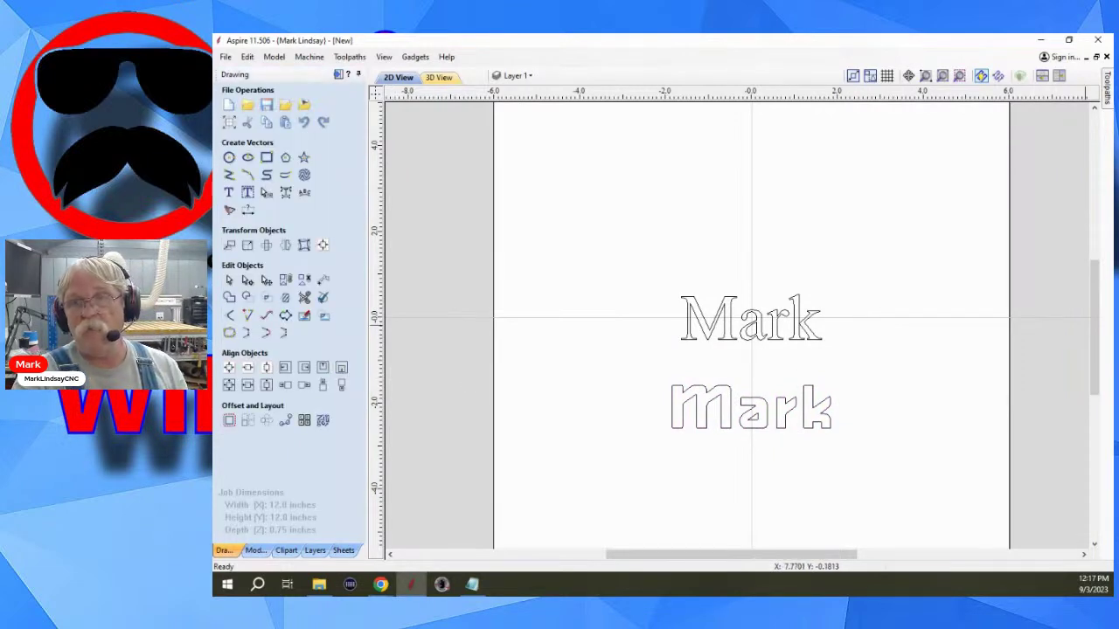
- Edit the Times New Roman name text, try it in bold, examine the letter a's outline up close, and turn bold off again
key("alt+Tab")
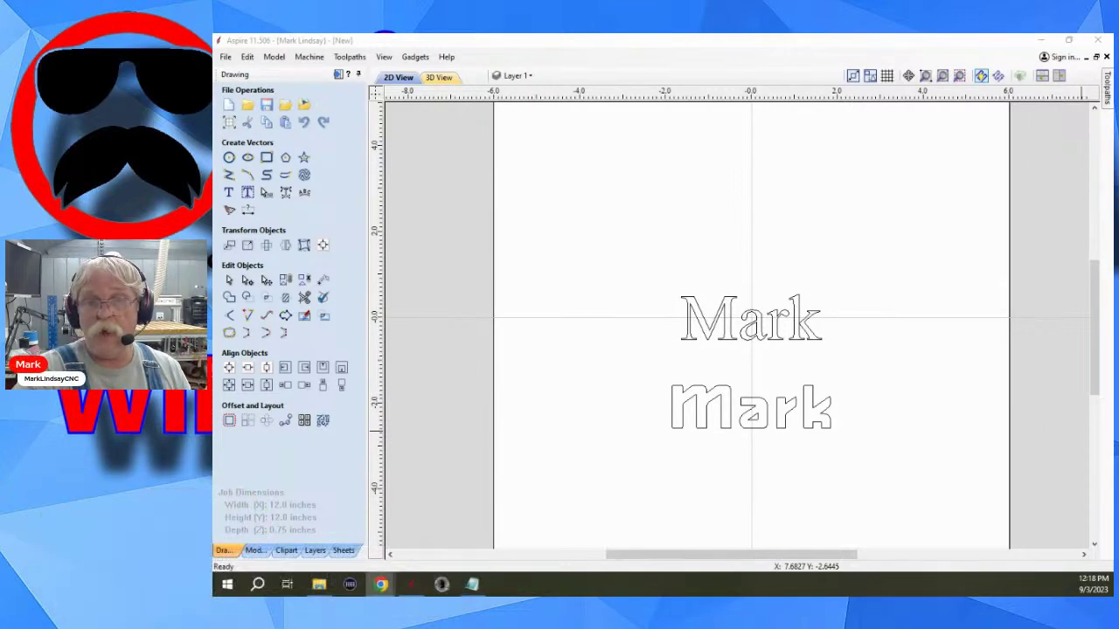
scroll(740, 346, "up", 5)
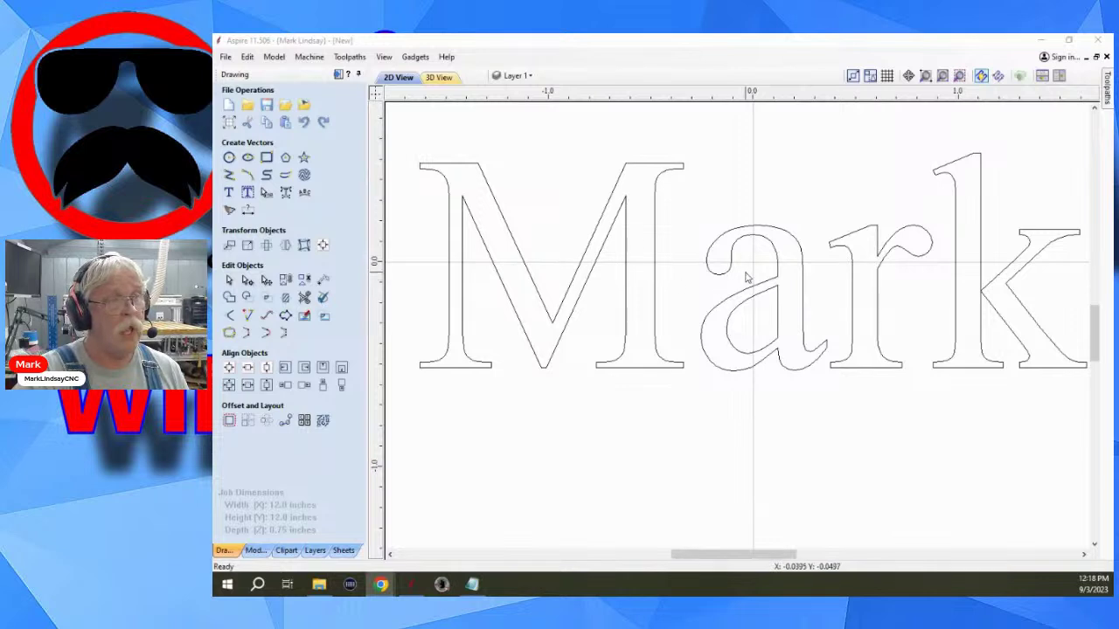
left_click(747, 253)
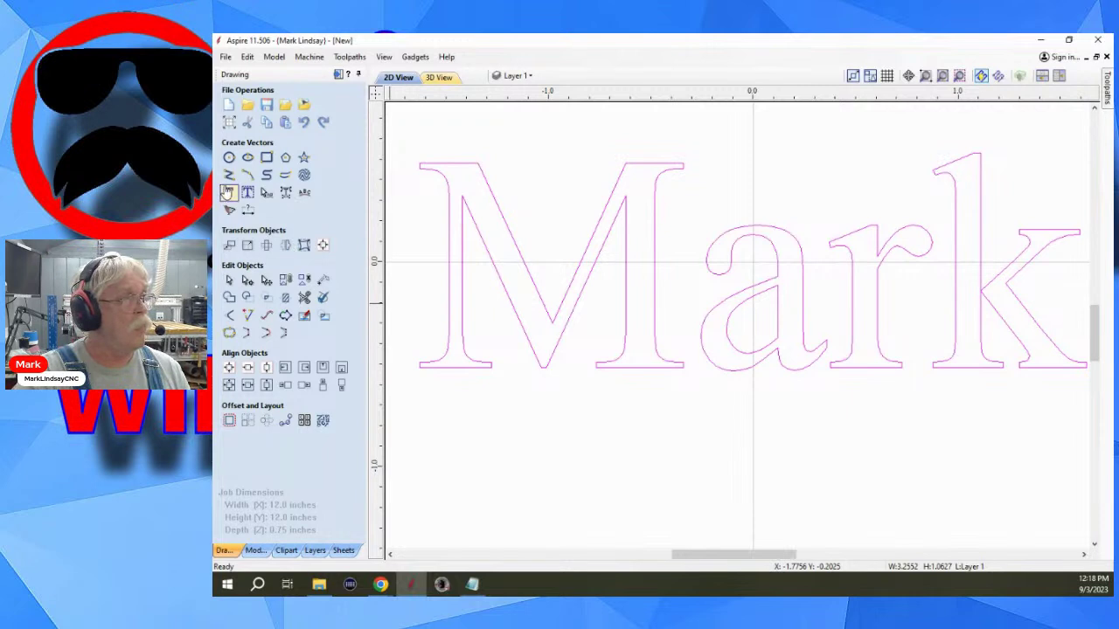
left_click(227, 192)
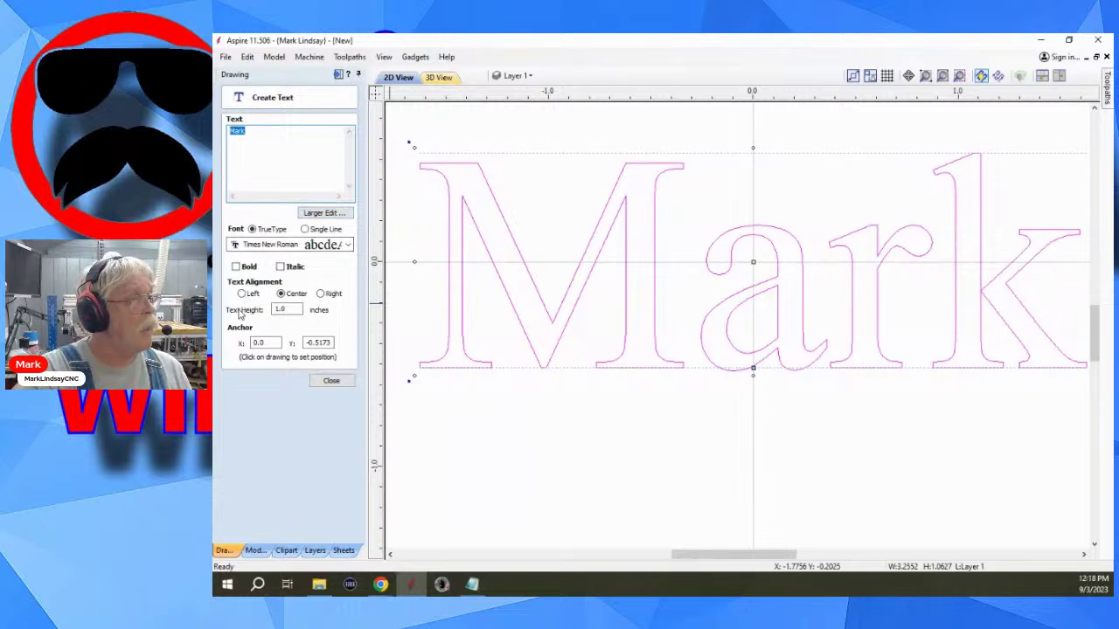
left_click(235, 266)
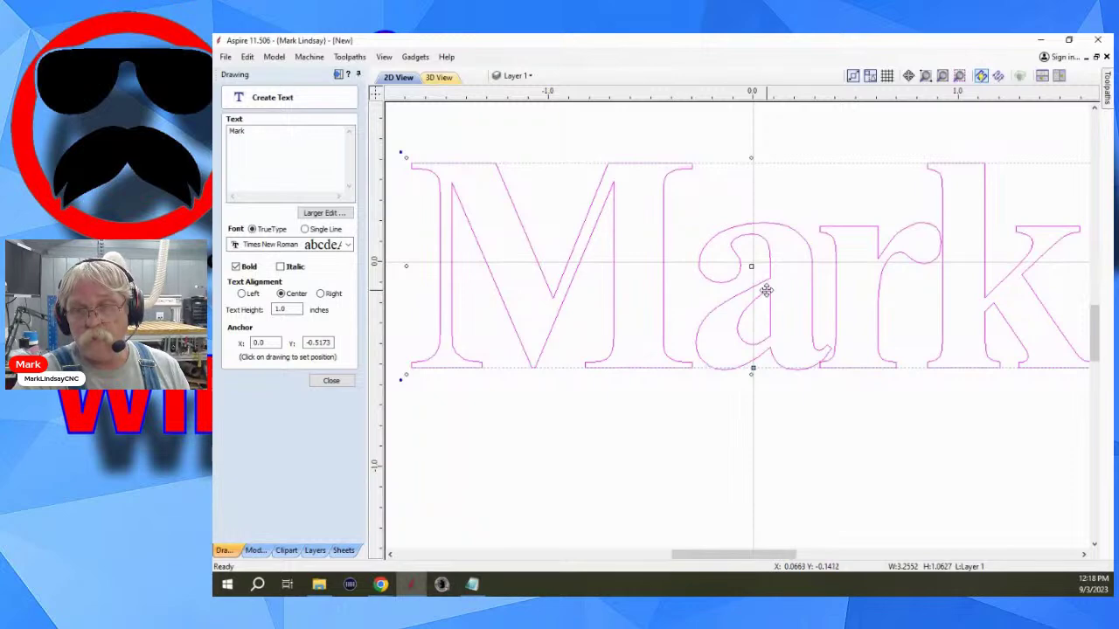
scroll(766, 290, "up", 5)
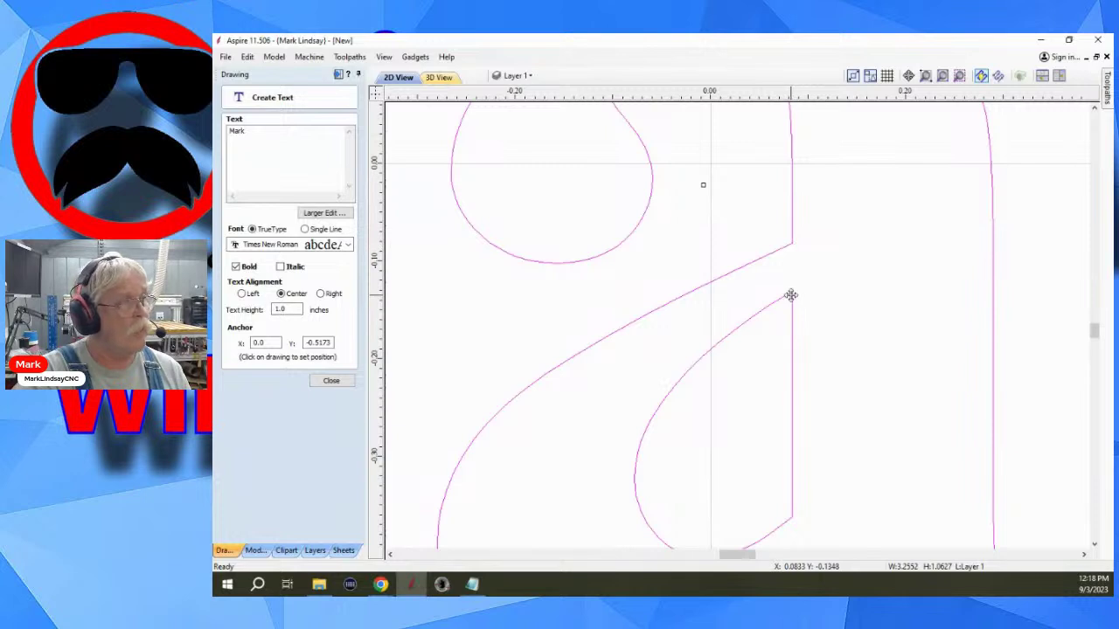
left_click(235, 267)
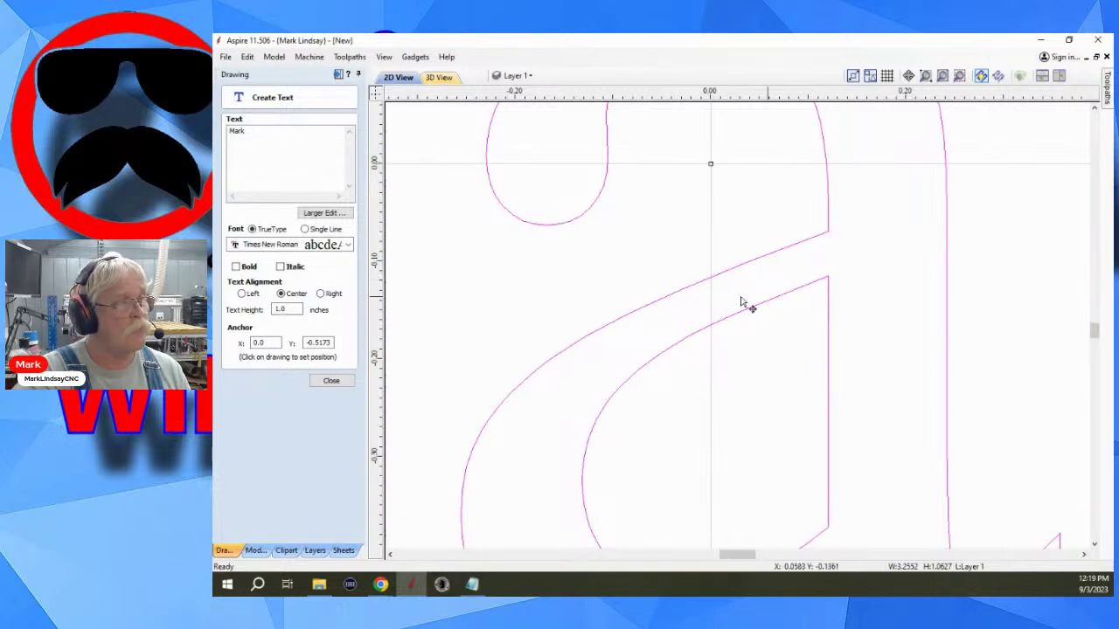
- Make the Times New Roman name text bold again and close the text tool
left_click(236, 268)
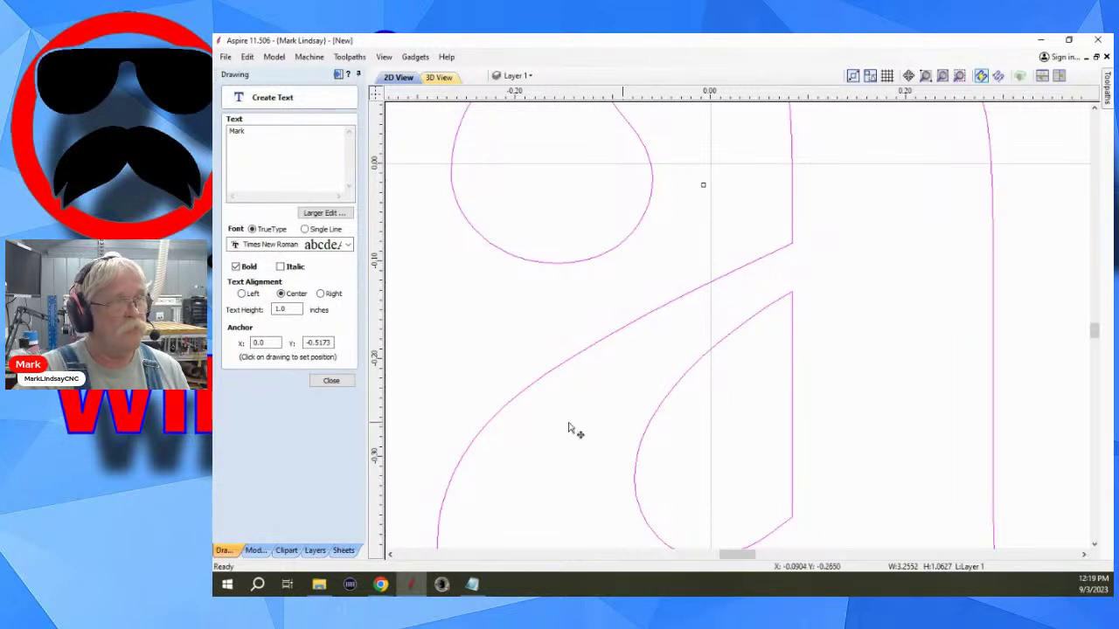
left_click(331, 382)
scroll(787, 398, "down", 5)
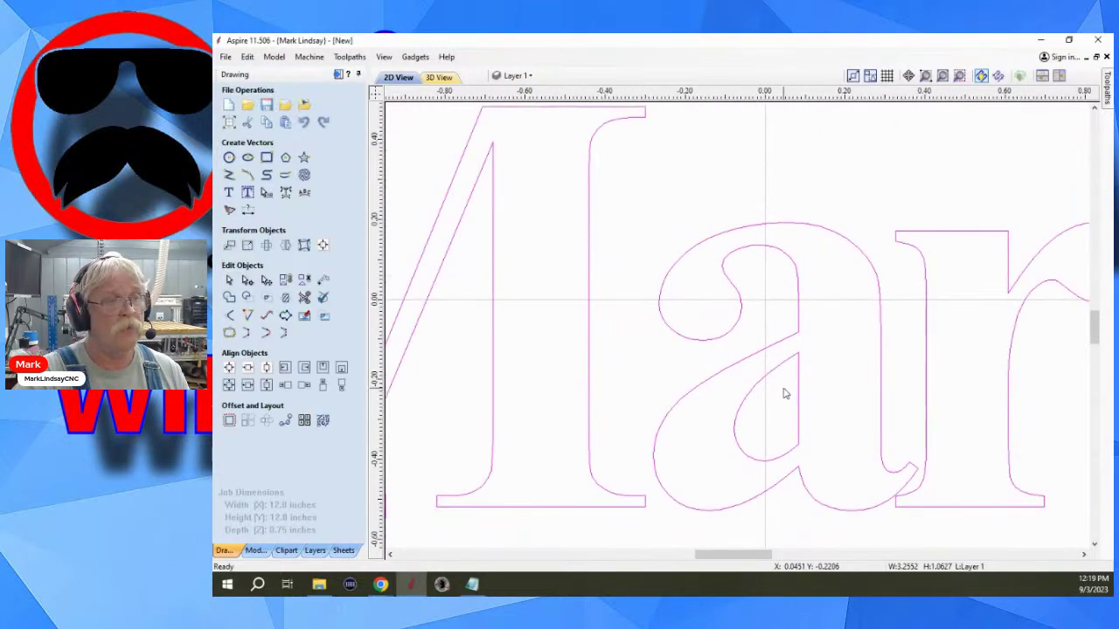
left_click(841, 260)
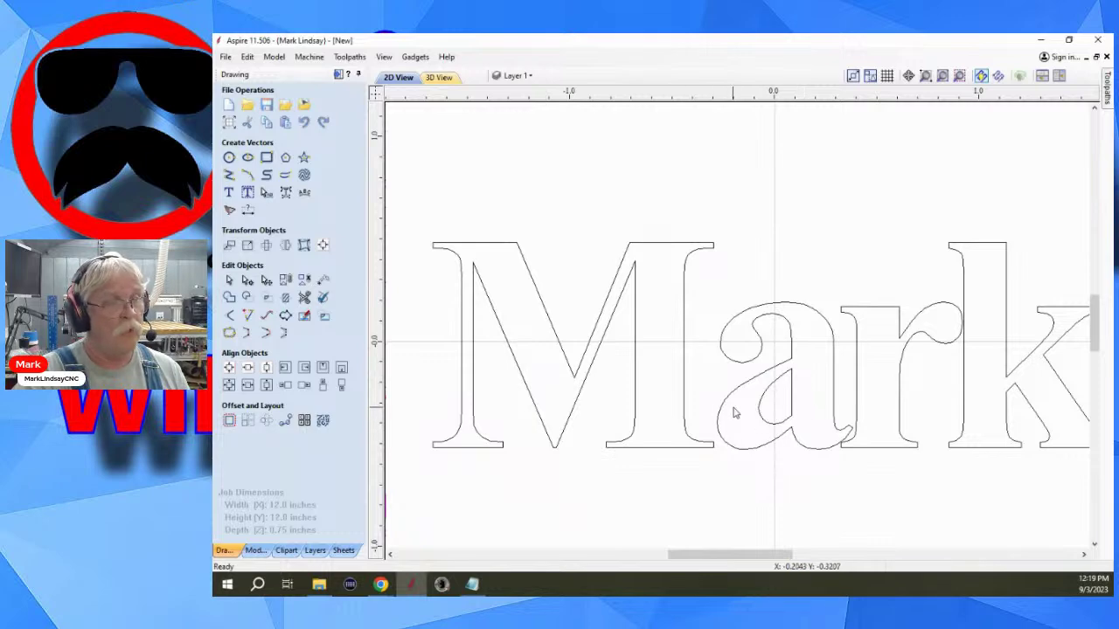
- Examine the overlap between the bold letters a and r, and measure the horizontal gap between the r's rounded end and the k's stem
scroll(844, 457, "up", 5)
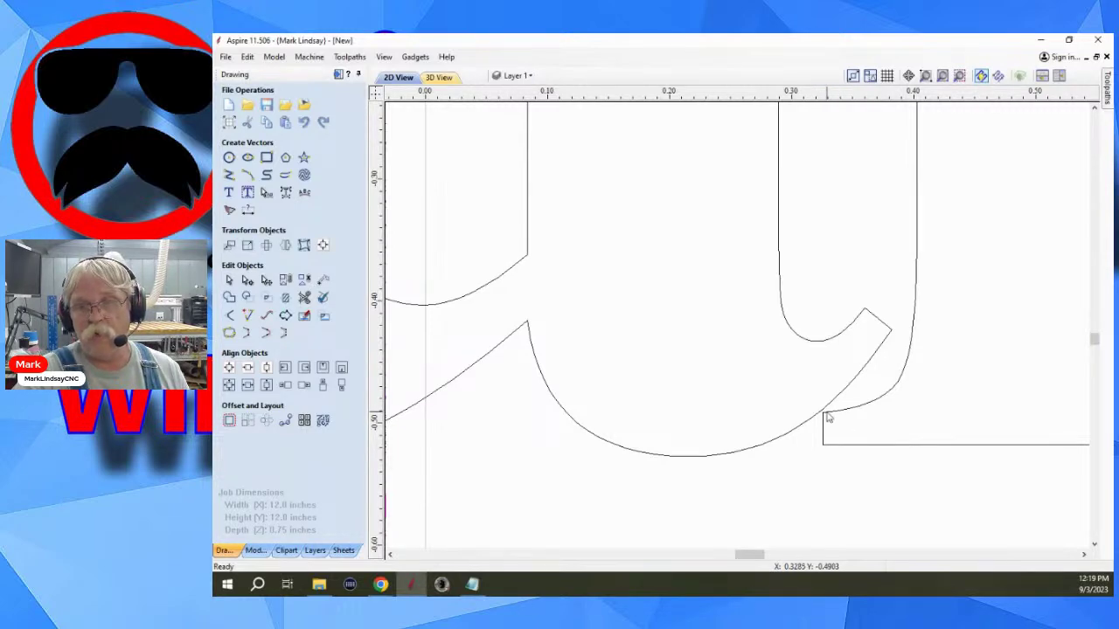
scroll(828, 418, "down", 5)
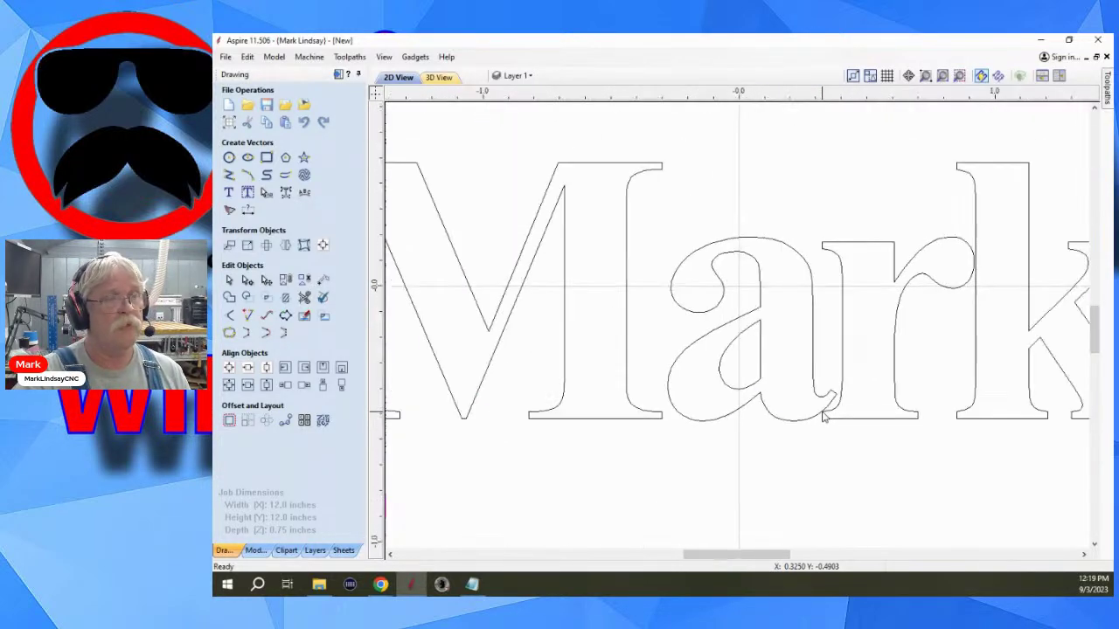
scroll(823, 417, "down", 1)
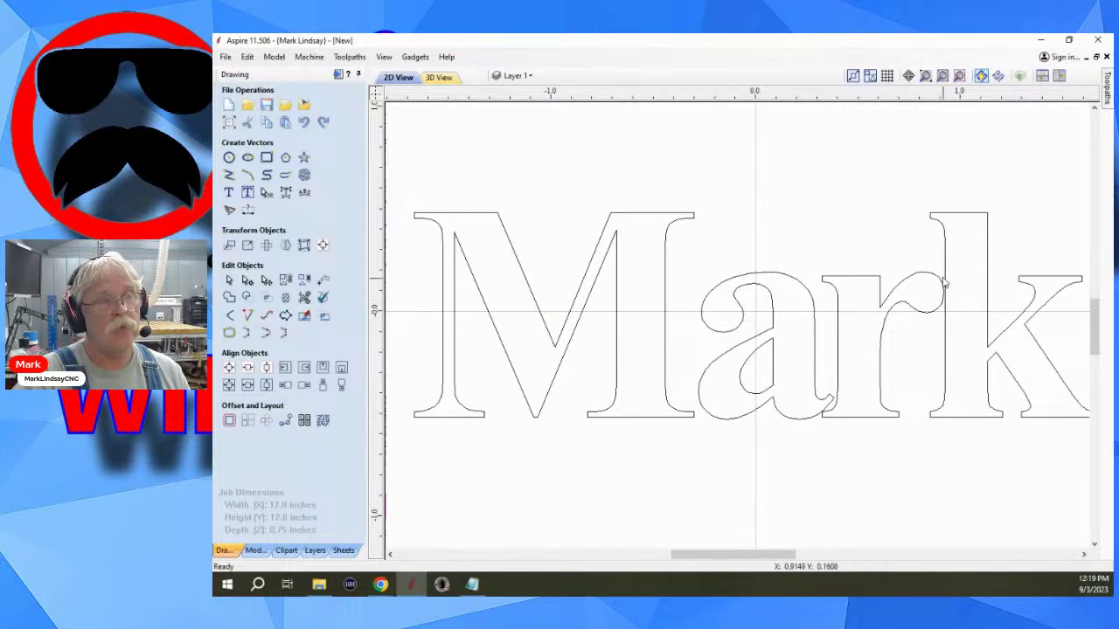
scroll(944, 283, "up", 6)
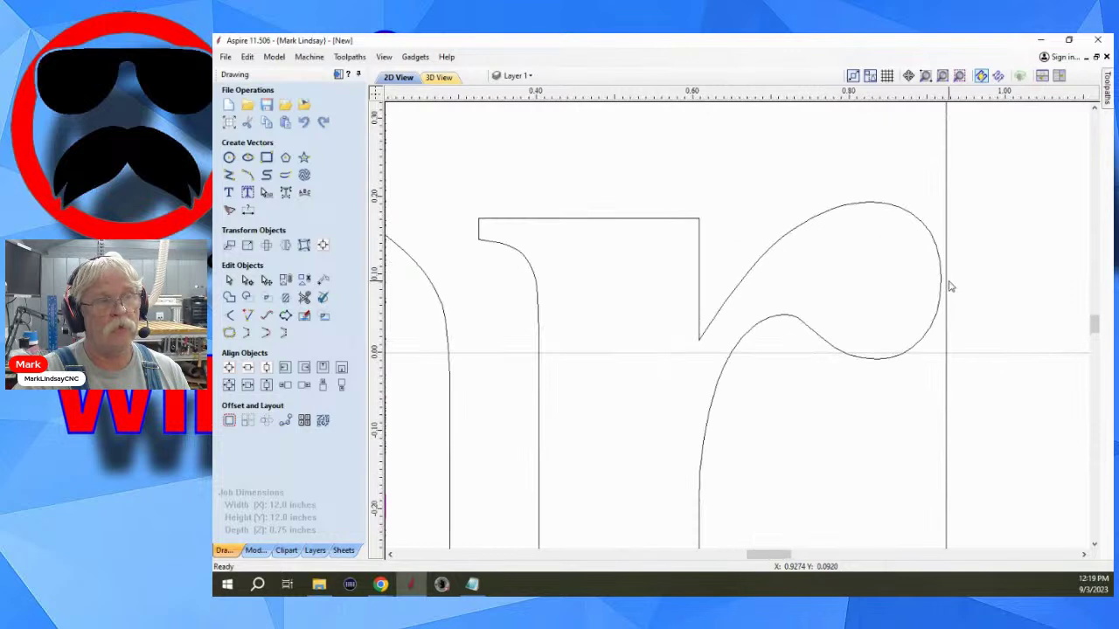
scroll(944, 282, "up", 4)
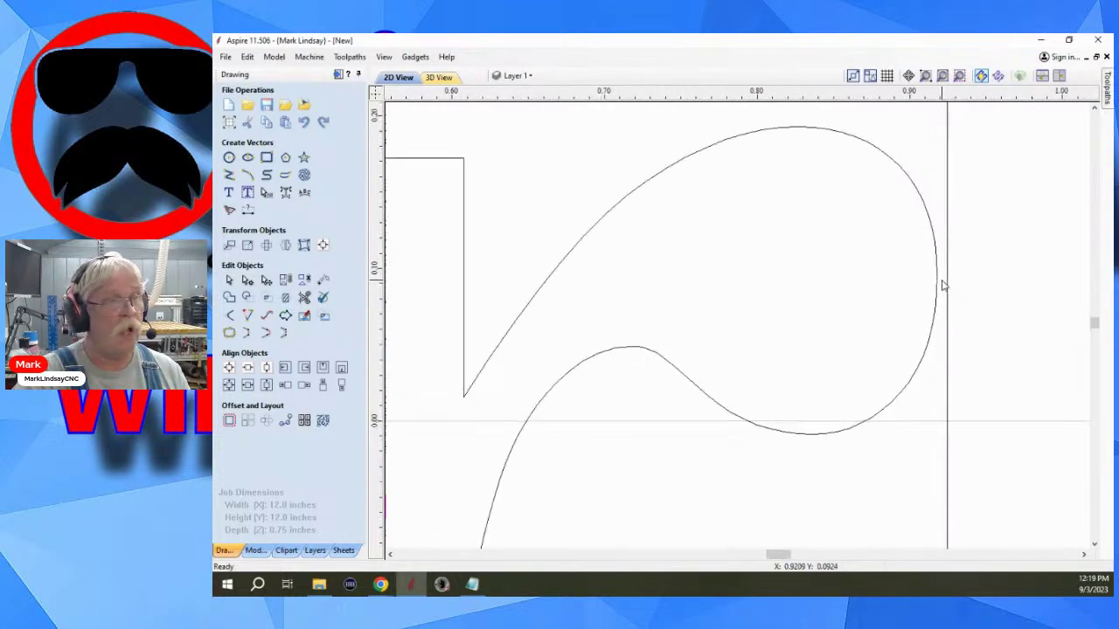
left_click(323, 281)
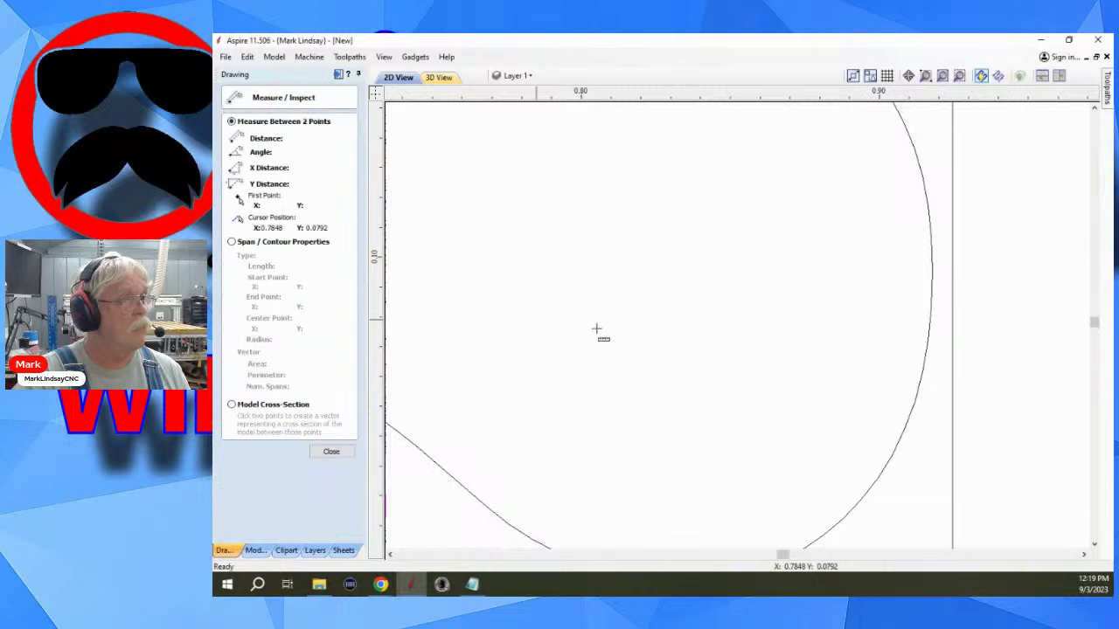
left_click(932, 271)
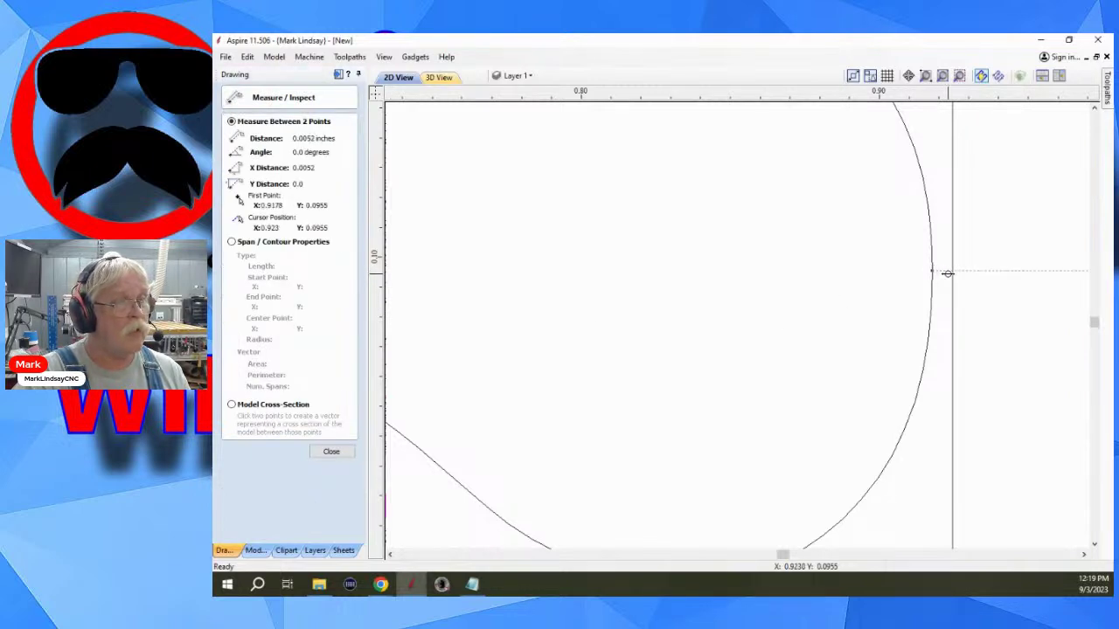
left_click(951, 271)
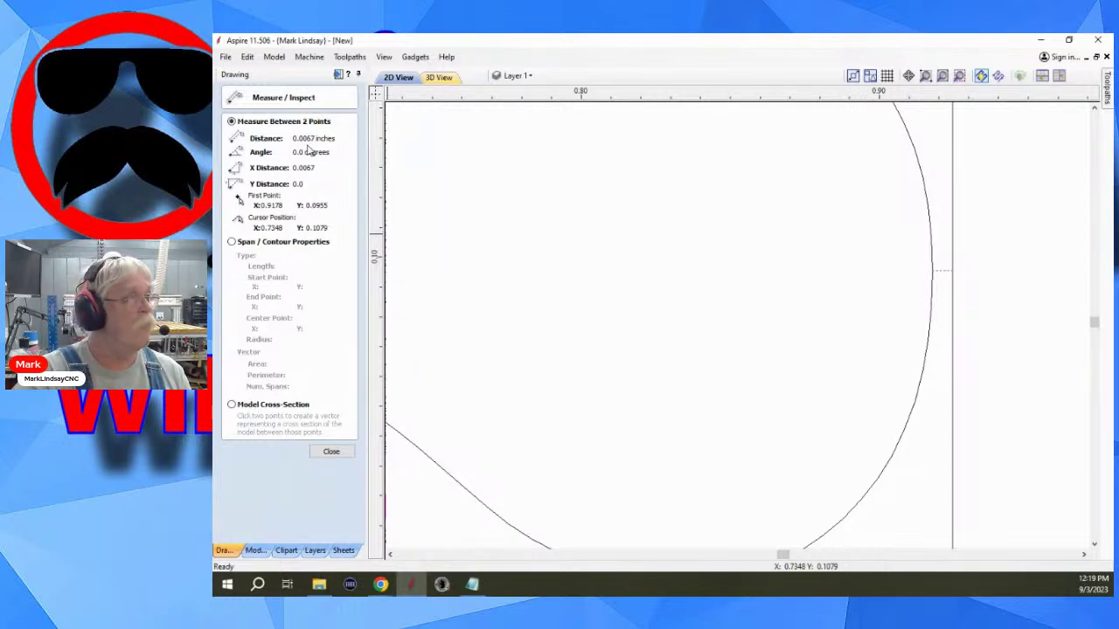
left_click(331, 451)
scroll(678, 249, "down", 3)
scroll(836, 328, "down", 2)
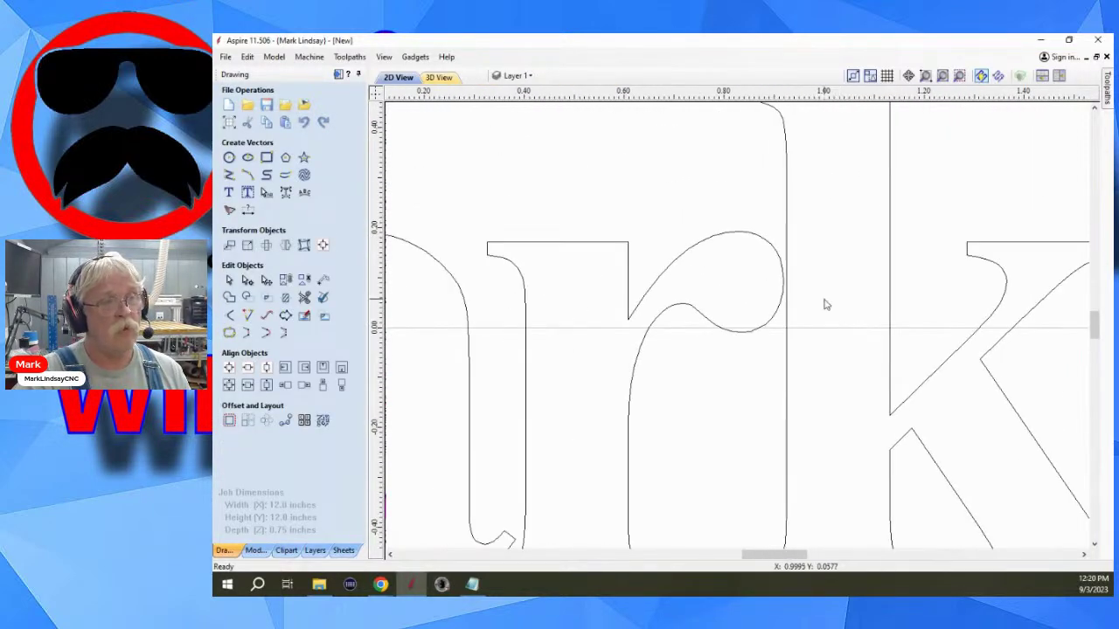
scroll(884, 267, "down", 5)
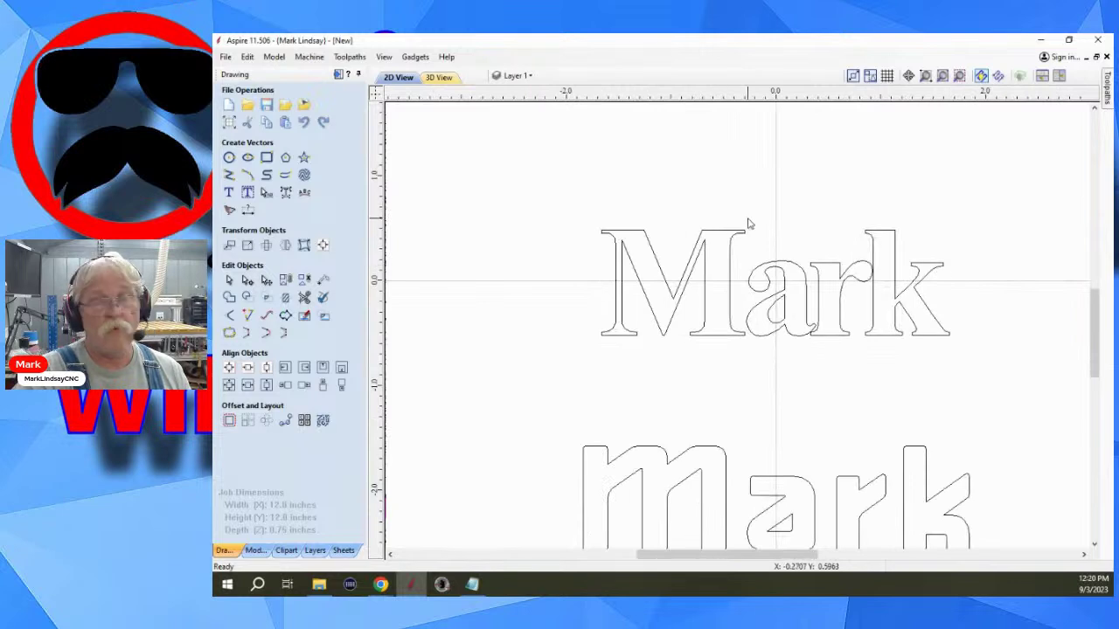
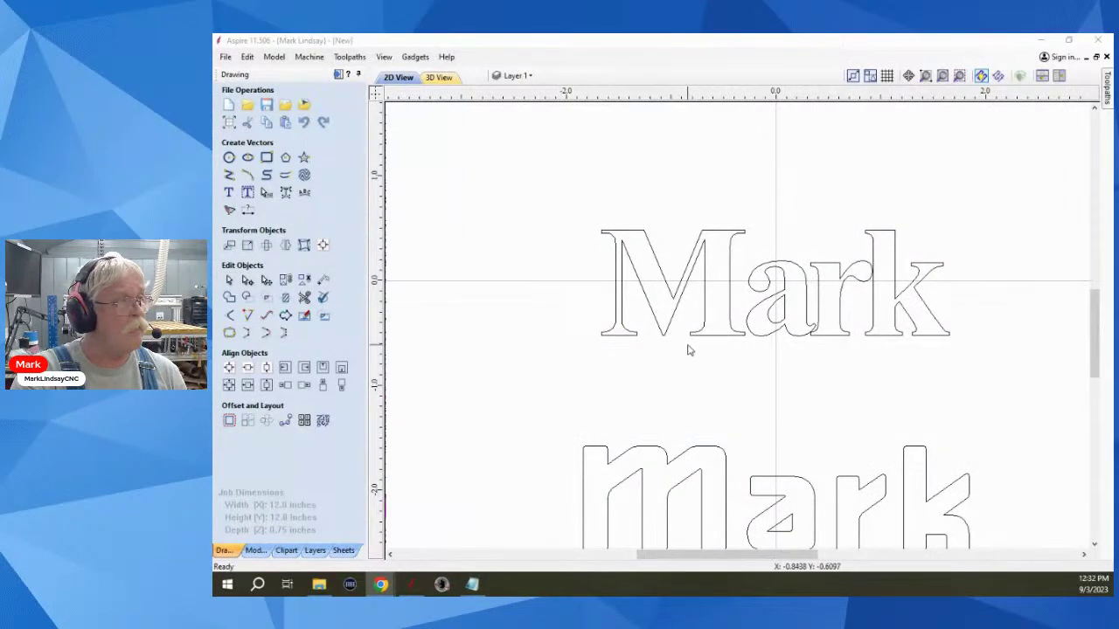
- Browse the clipart library, viewing the whole collection and the 3D Tabs, Animals and Borders folders
left_click(287, 551)
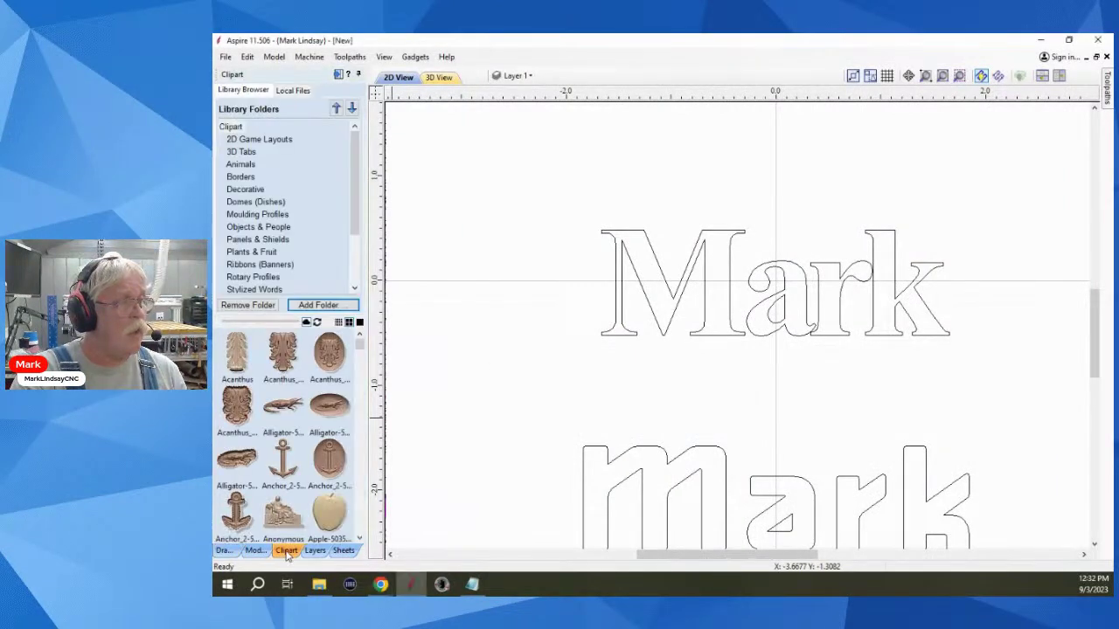
left_click(231, 127)
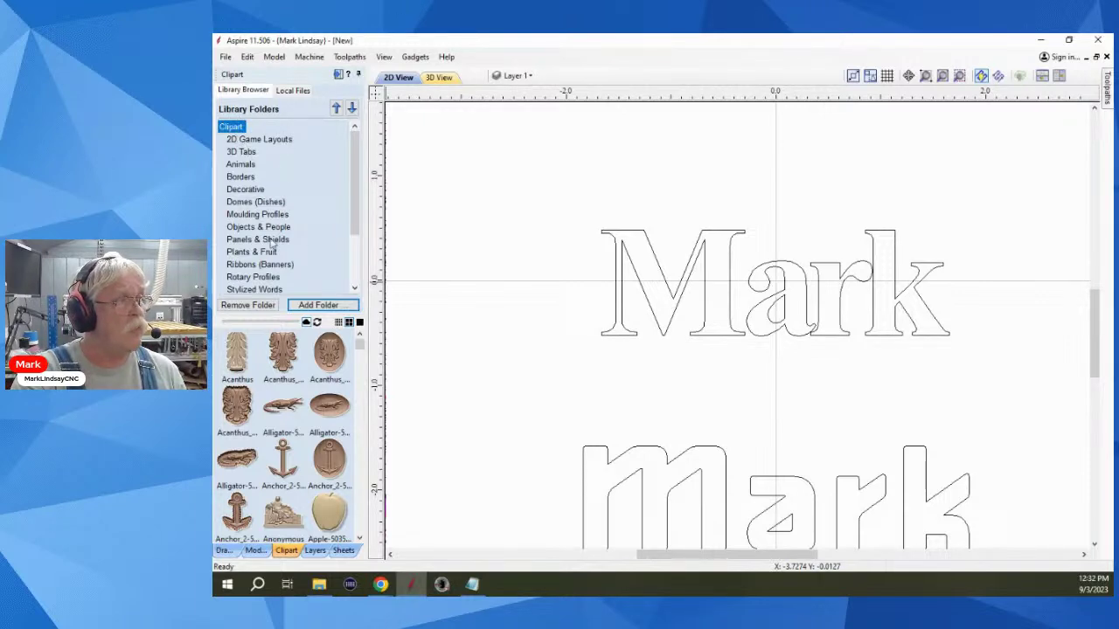
scroll(304, 411, "down", 3)
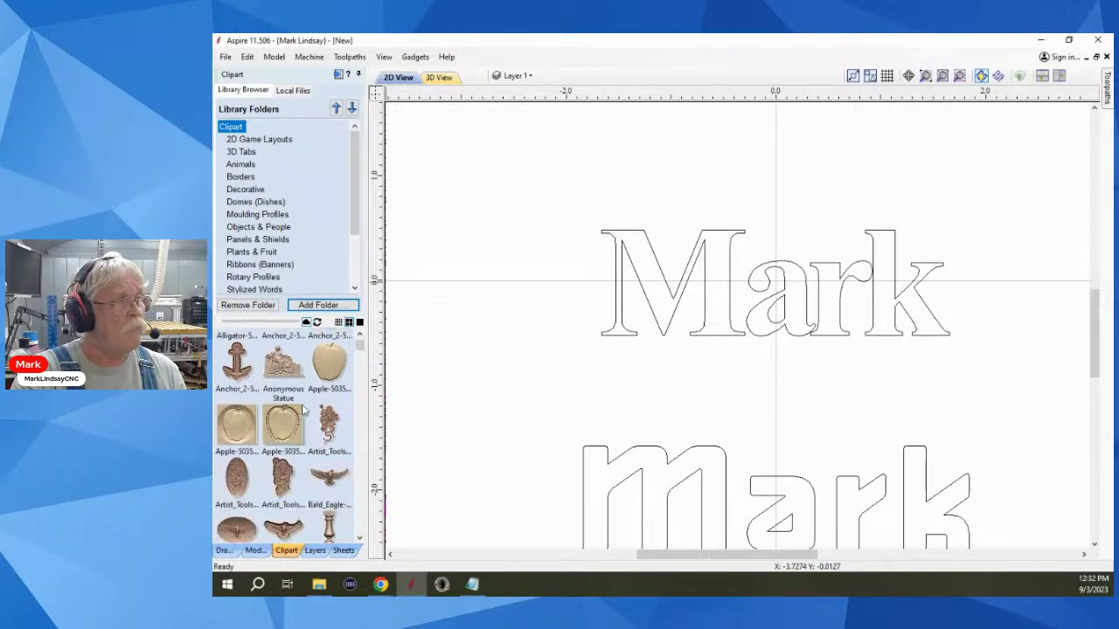
scroll(305, 411, "up", 2)
left_click(246, 153)
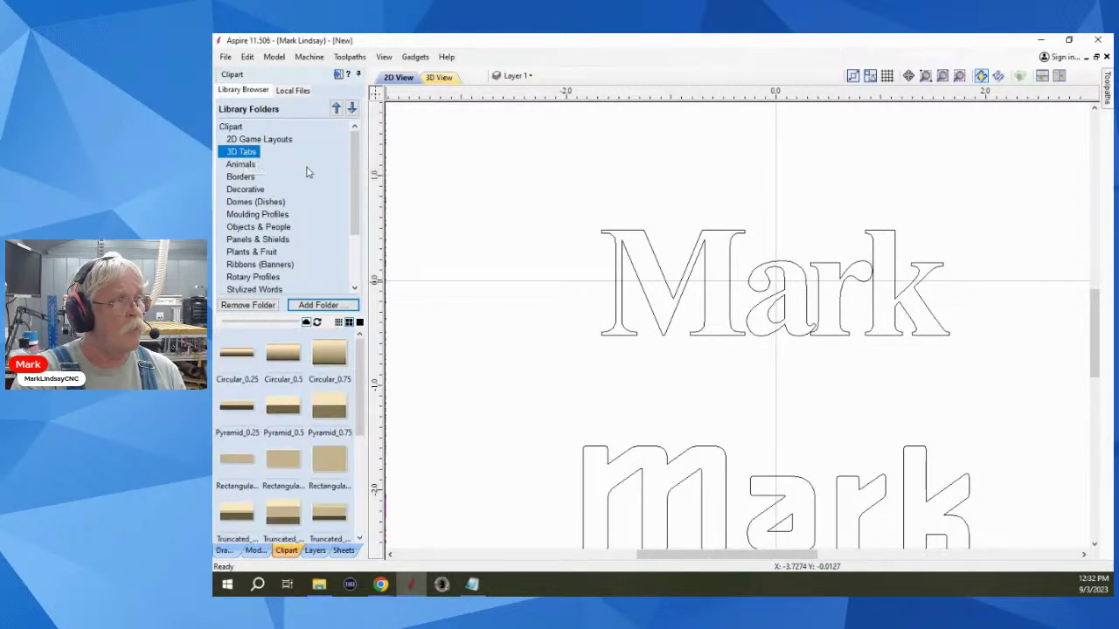
left_click(241, 164)
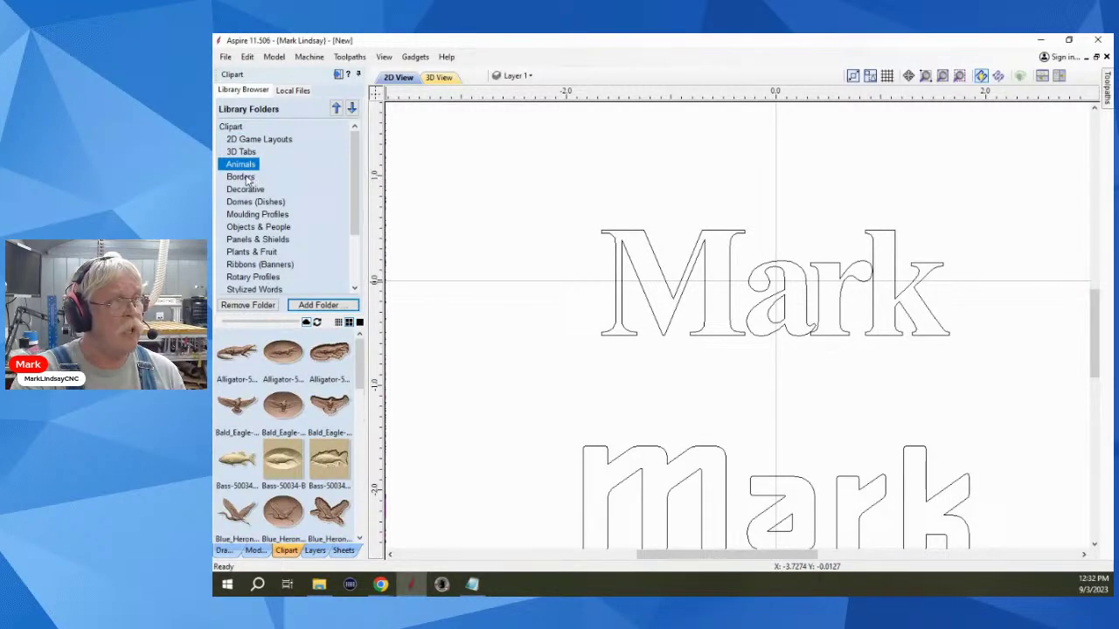
left_click(246, 179)
scroll(253, 179, "down", 3)
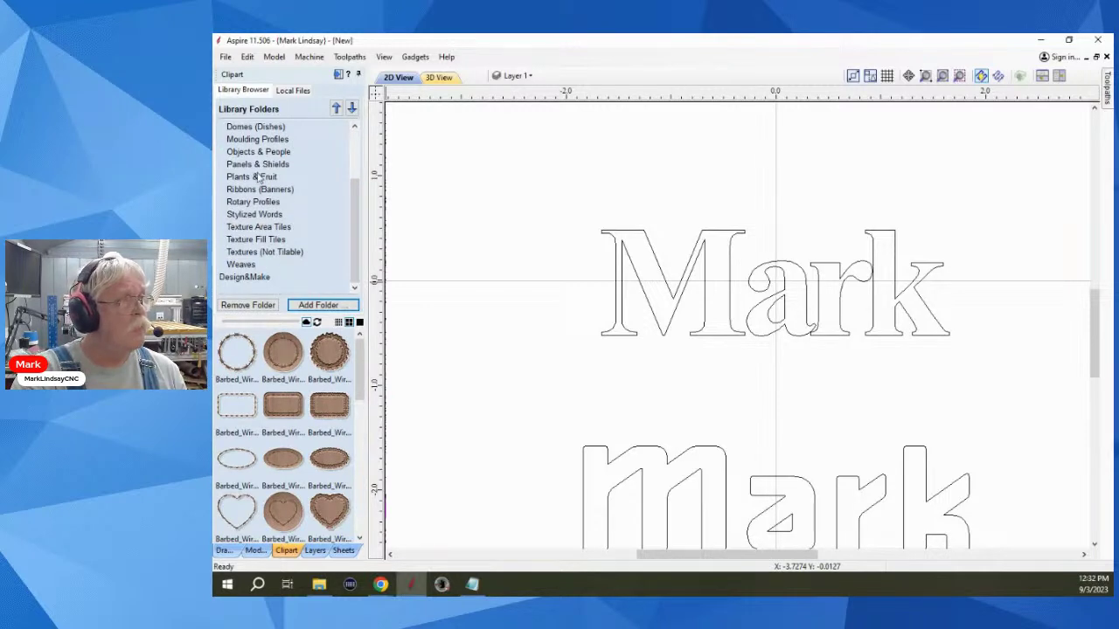
scroll(316, 233, "up", 3)
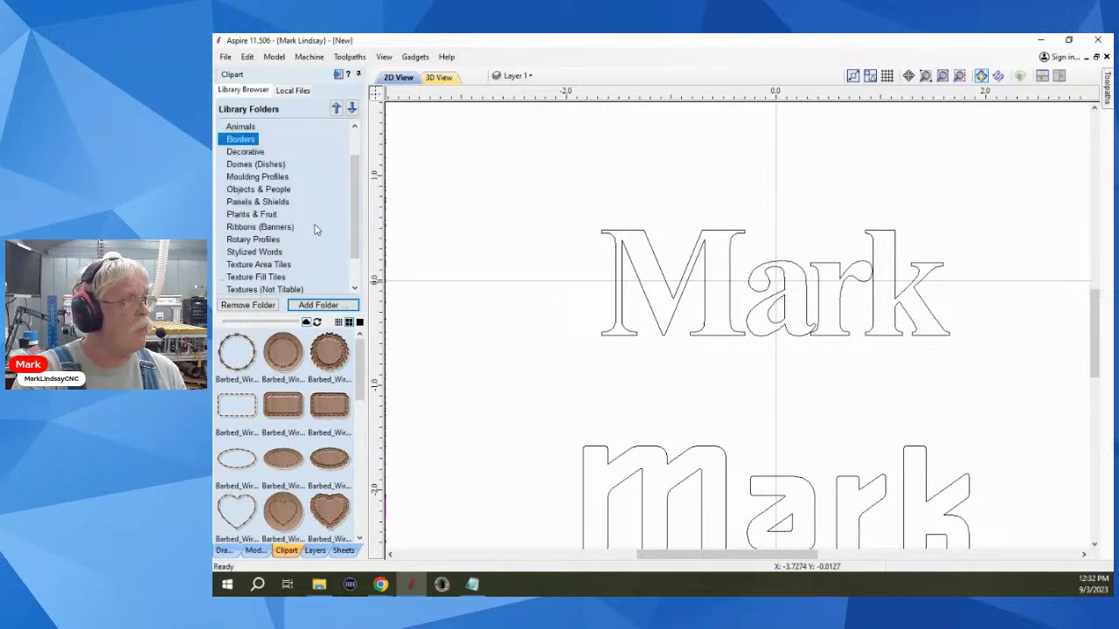
- View the Moulding Profiles clipart folder and look through the rest of the library folder list
left_click(283, 178)
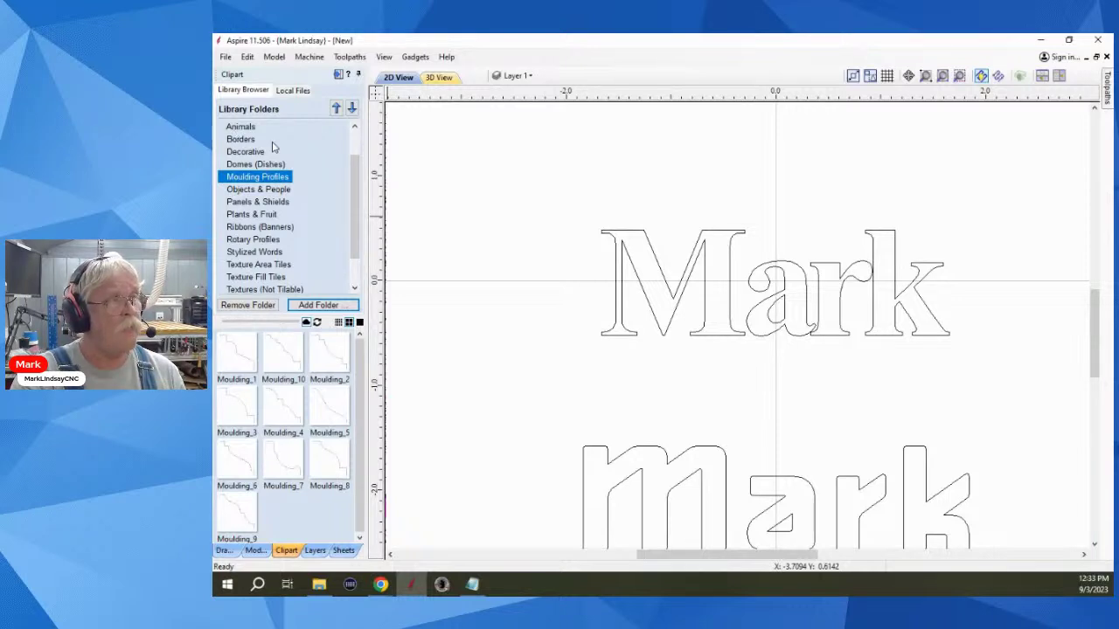
scroll(269, 267, "down", 1)
scroll(271, 248, "up", 2)
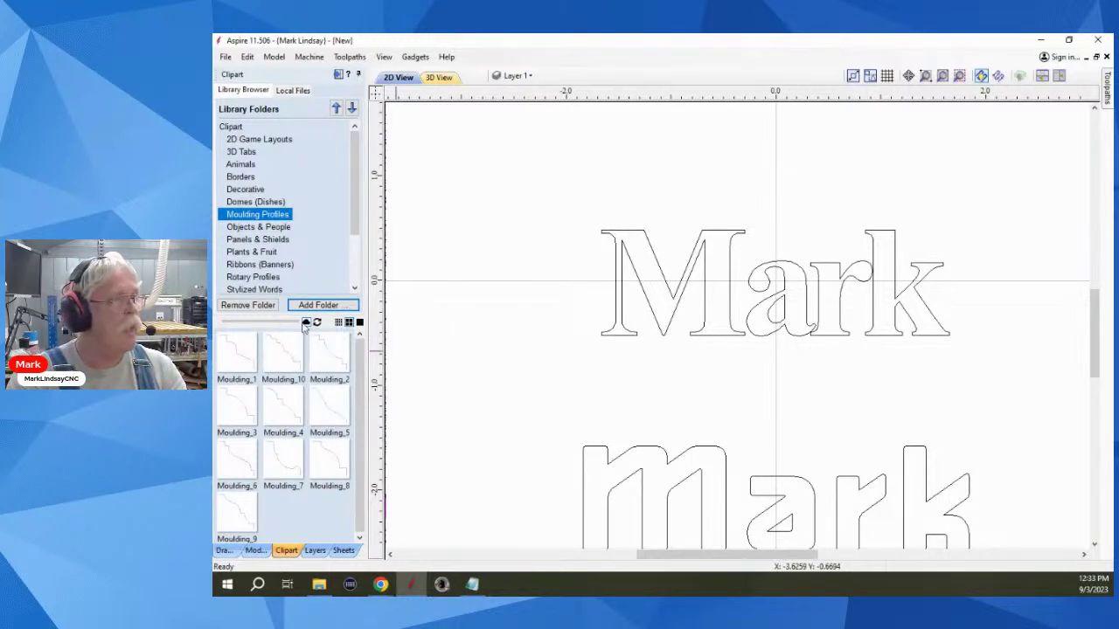
scroll(297, 230, "down", 2)
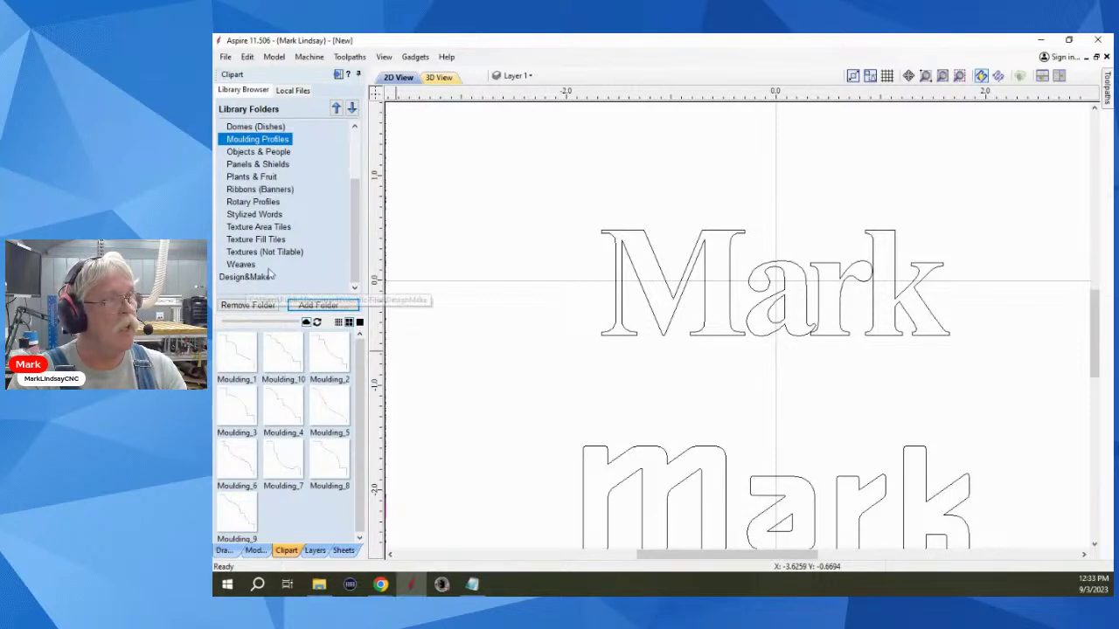
scroll(256, 169, "up", 2)
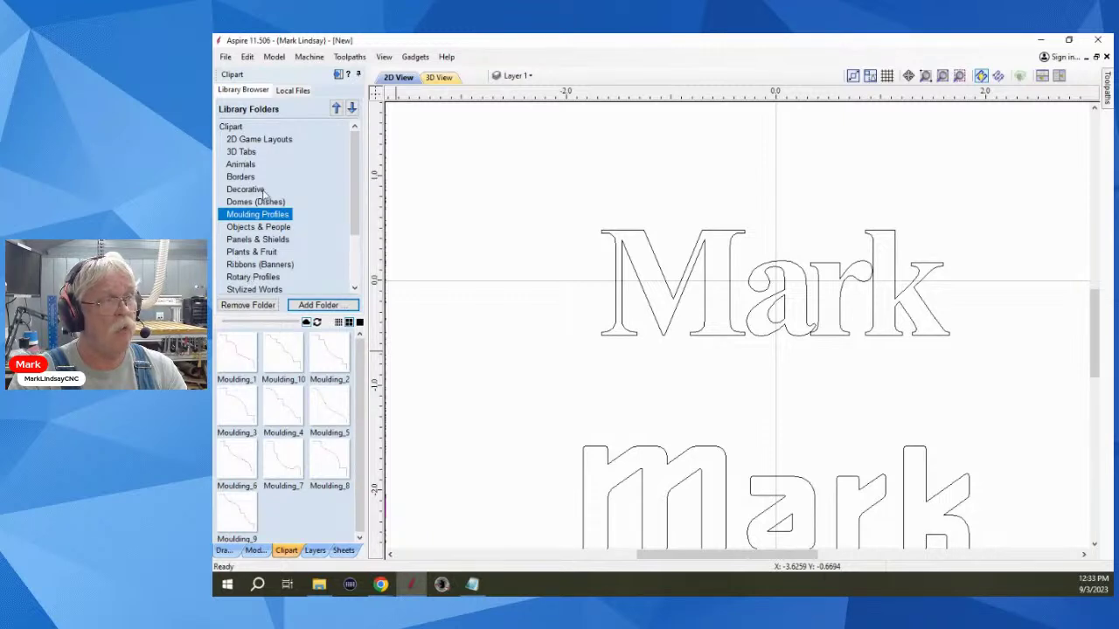
scroll(322, 224, "down", 2)
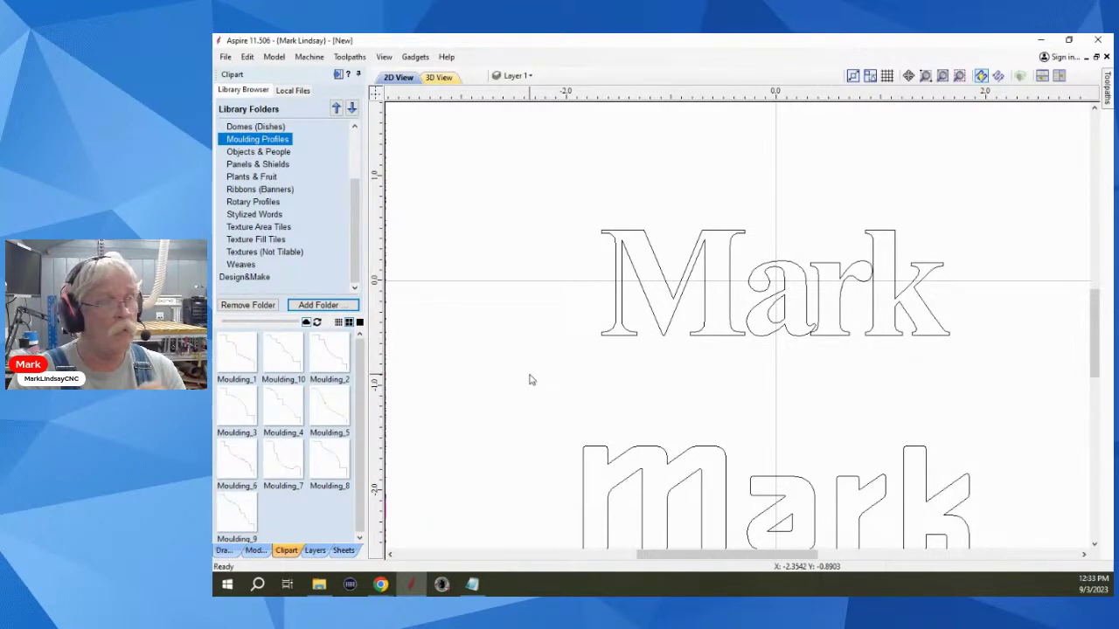
- Switch to File Explorer, inspect the Clipart folder inside Vectric Files, and return to Aspire
left_click(318, 586)
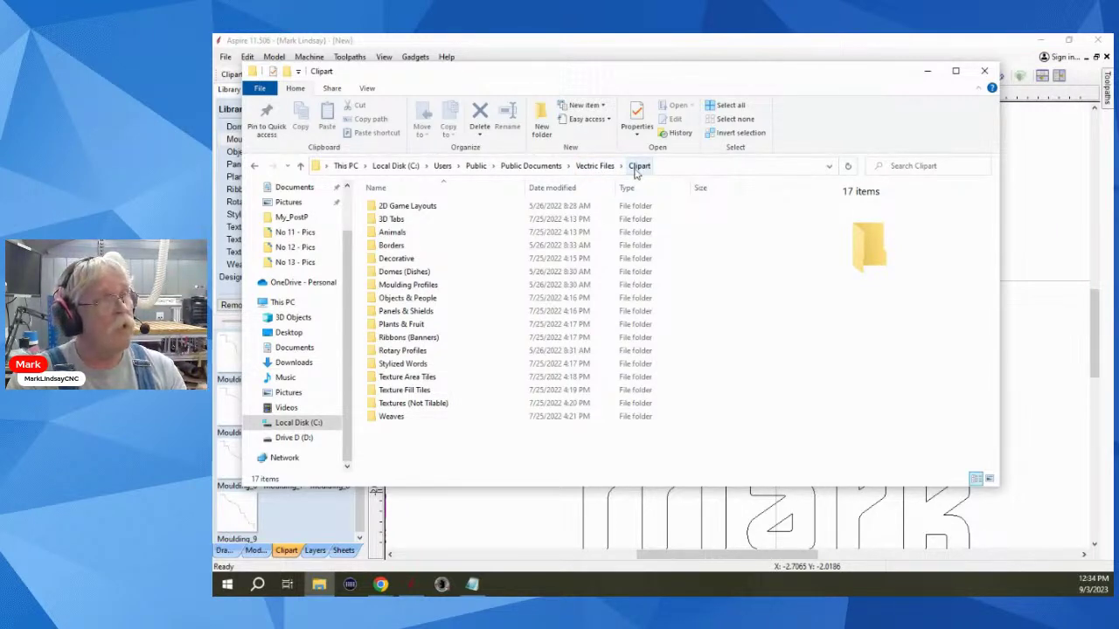
left_click(606, 166)
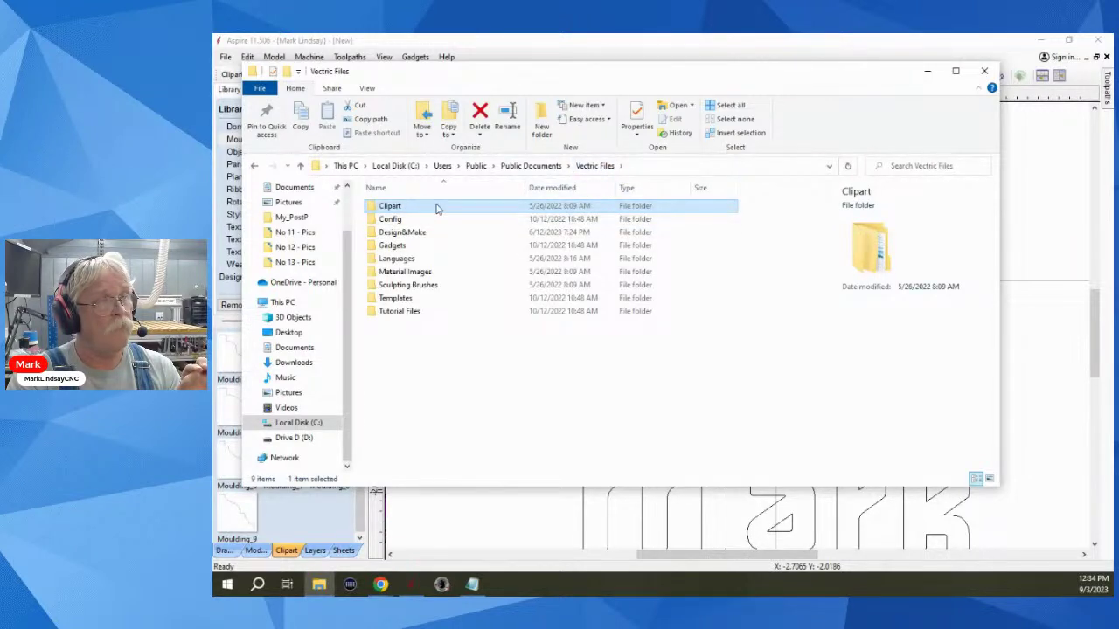
double_click(437, 208)
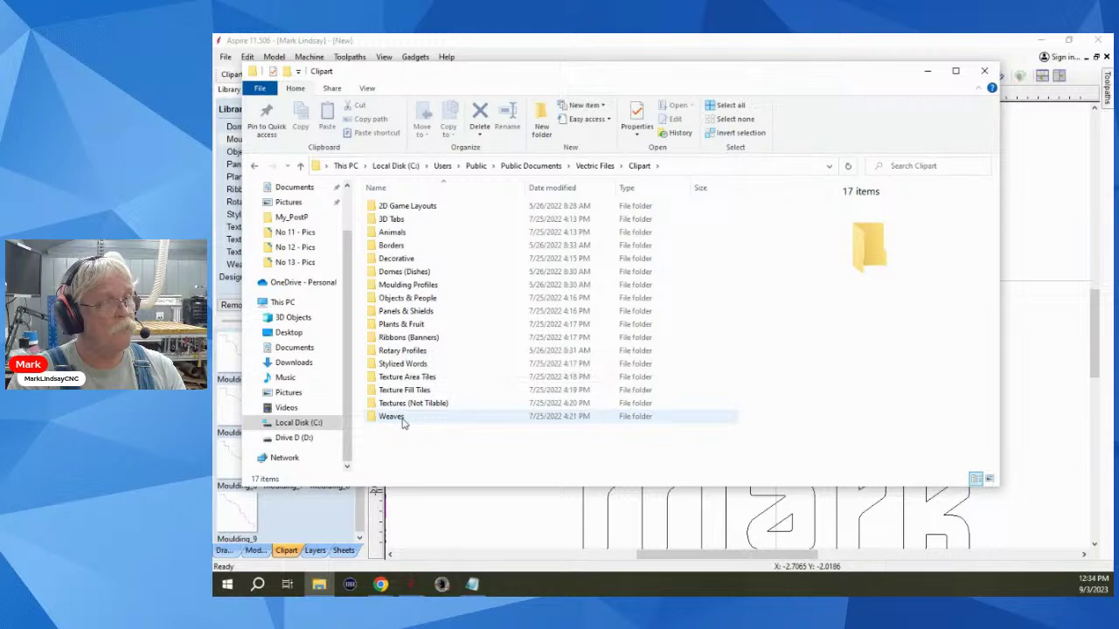
left_click(495, 44)
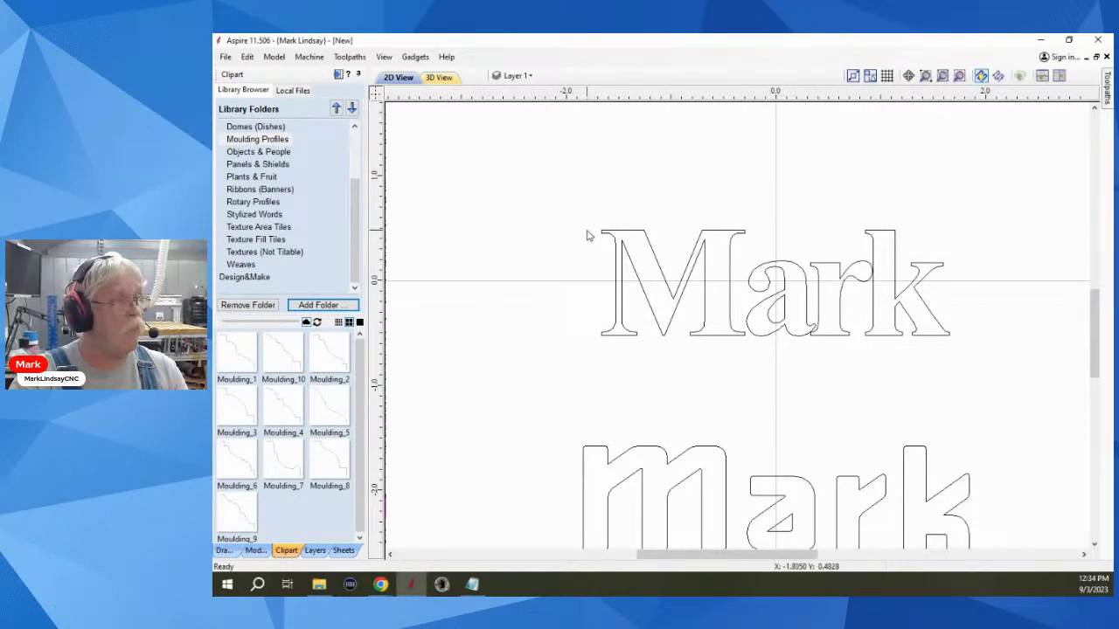
- Select the serif name text centred on the drawing's origin
left_click_drag(591, 217, 979, 379)
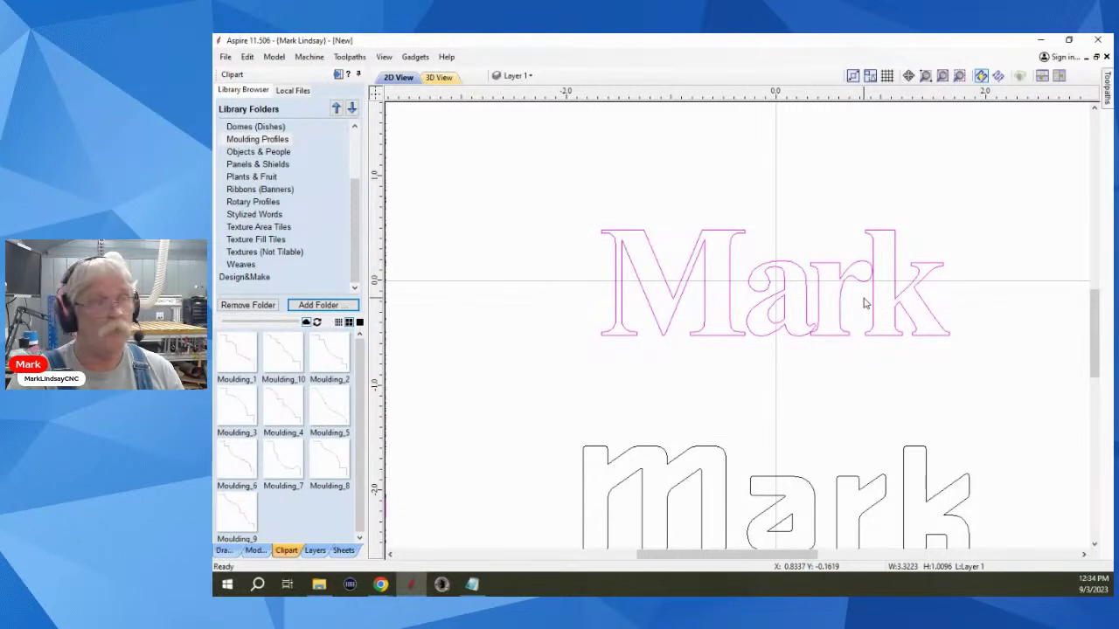
right_click(640, 235)
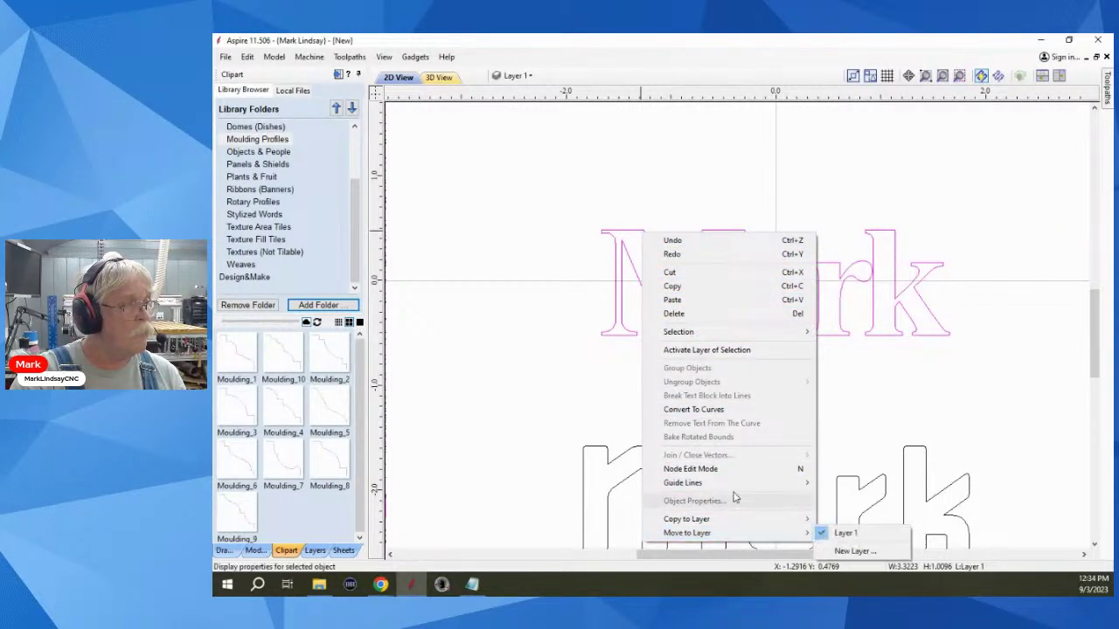
left_click(745, 46)
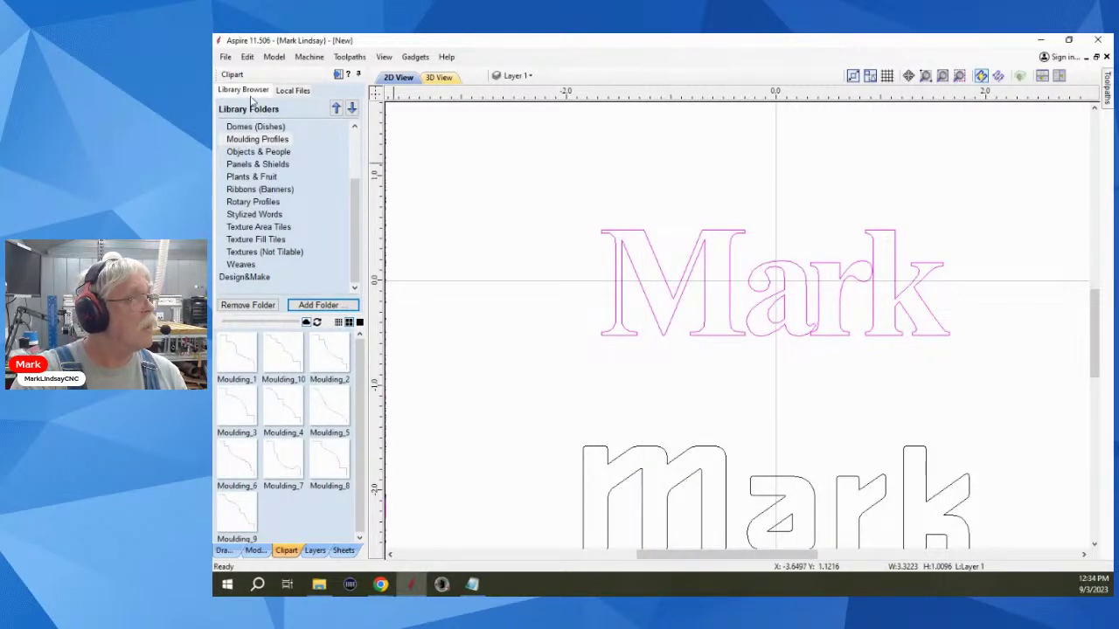
- Look through the available commands for exporting the selected text, including the list of vector export formats
left_click(386, 57)
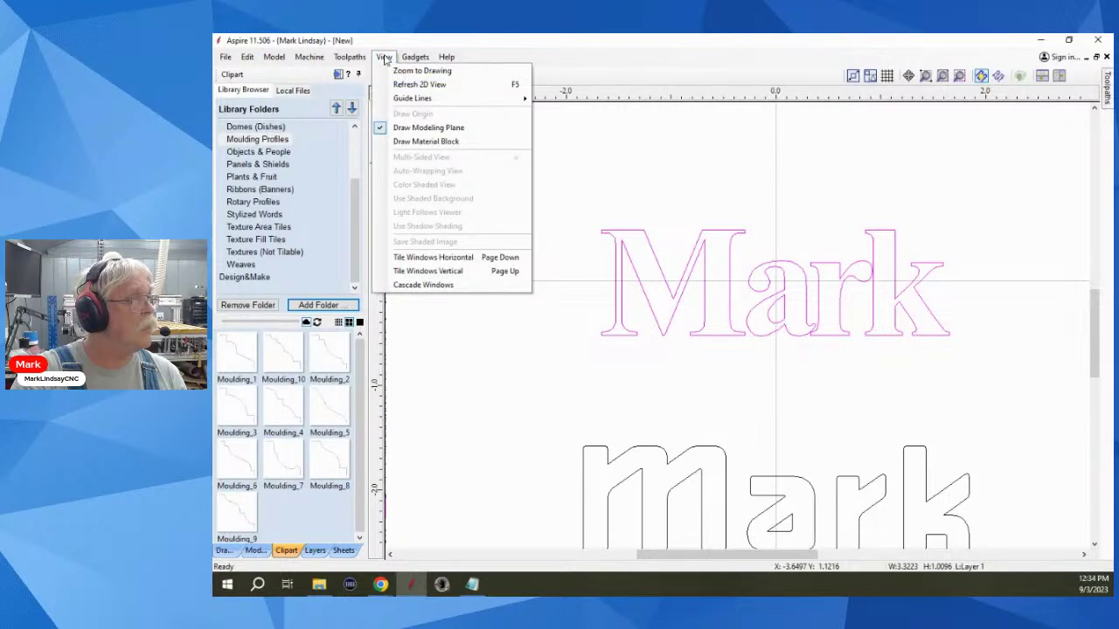
mouse_move(349, 59)
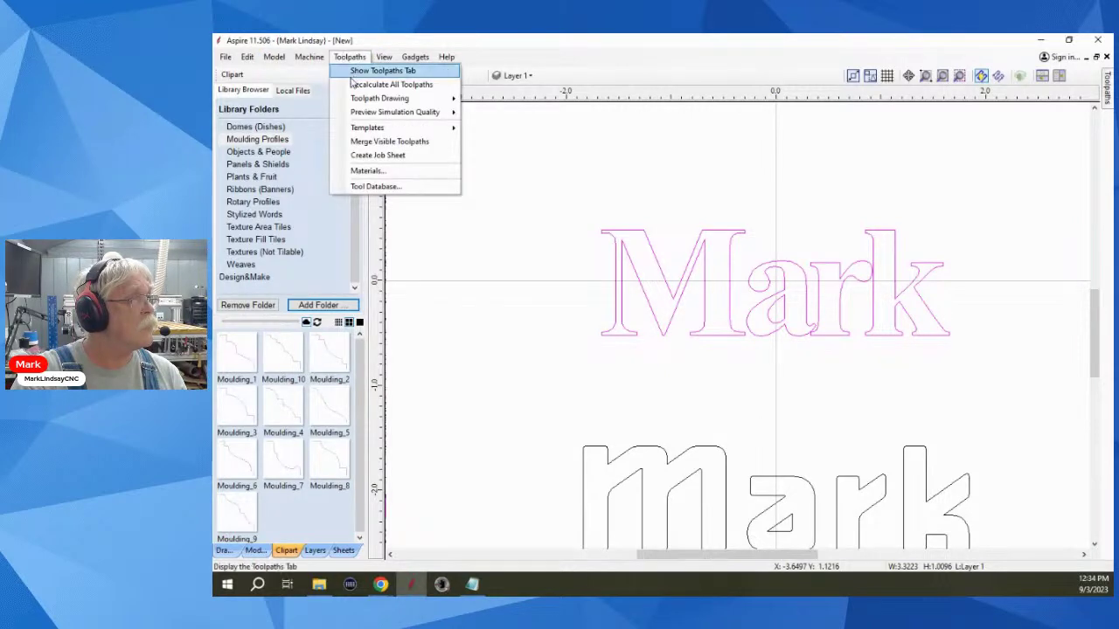
left_click(332, 57)
left_click(310, 57)
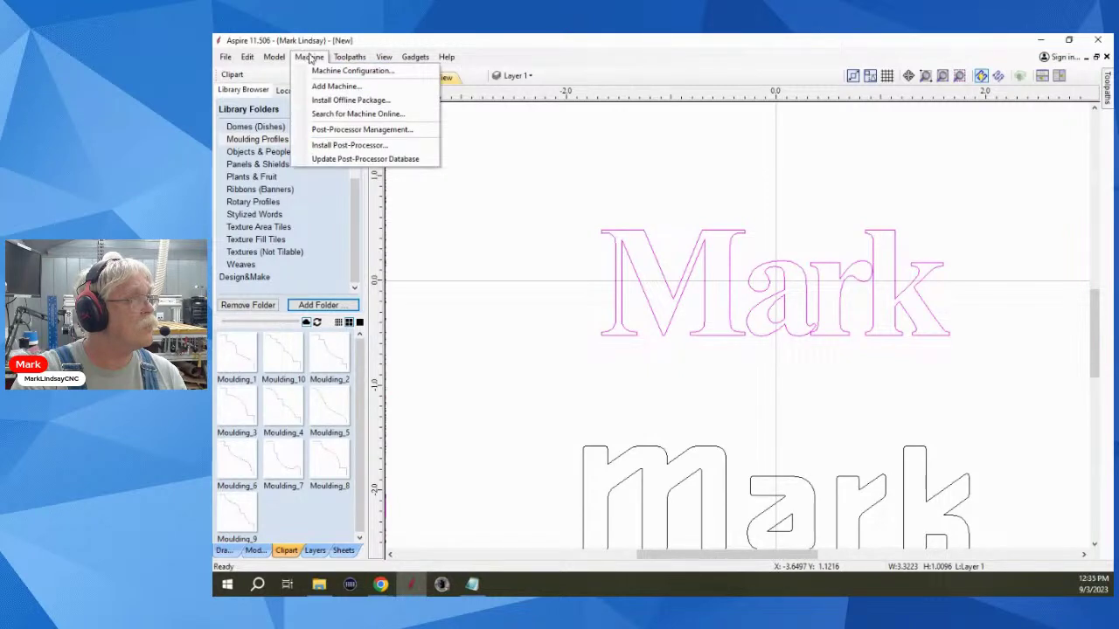
mouse_move(224, 59)
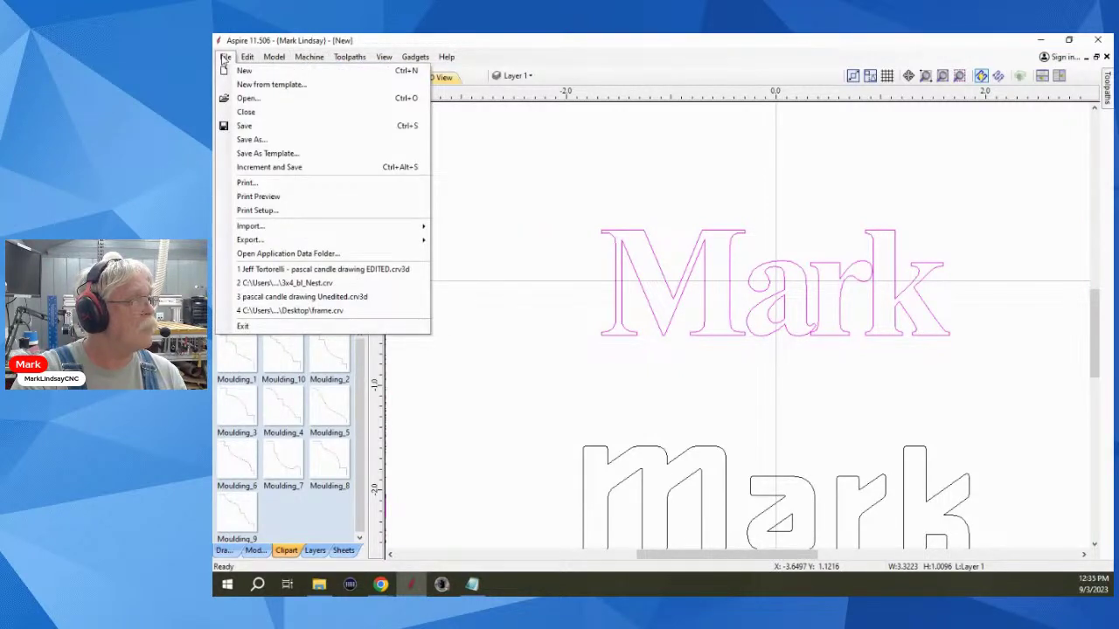
mouse_move(310, 245)
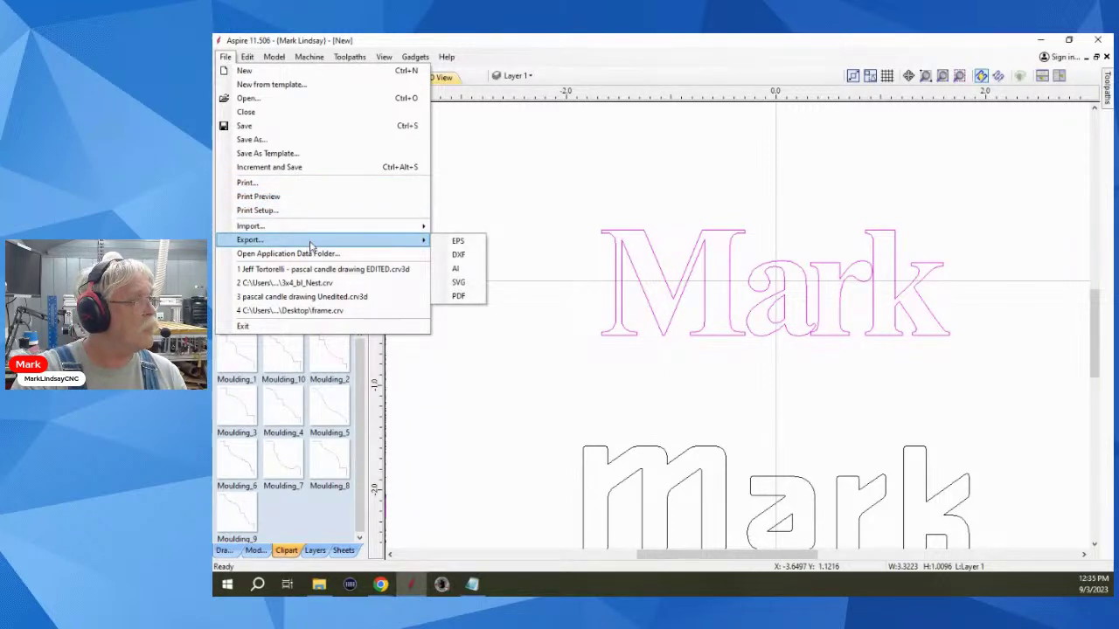
mouse_move(274, 58)
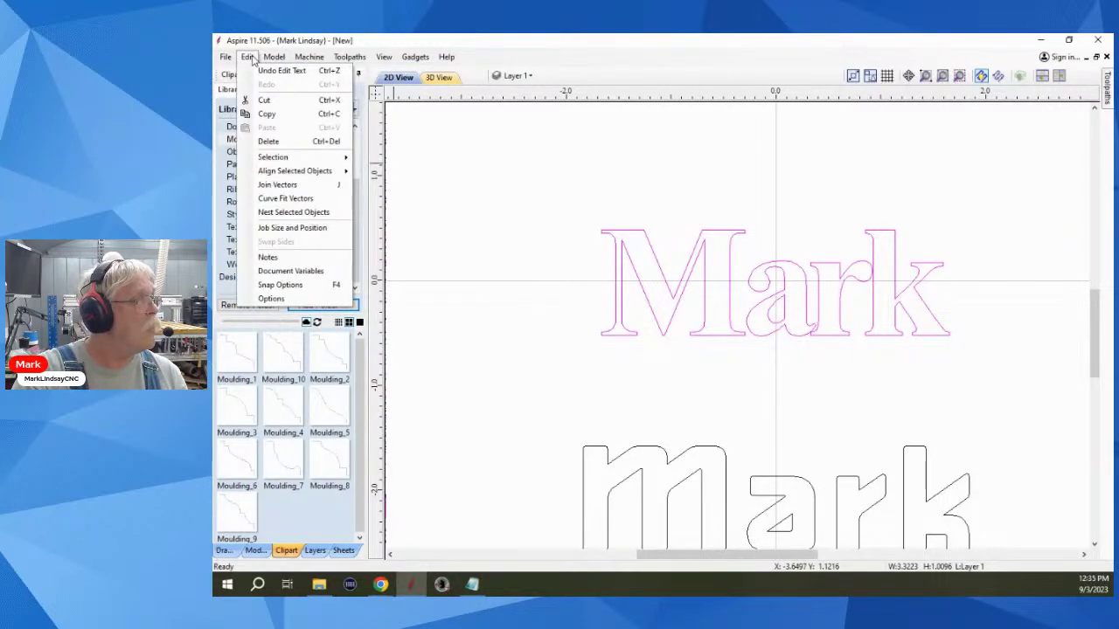
mouse_move(332, 158)
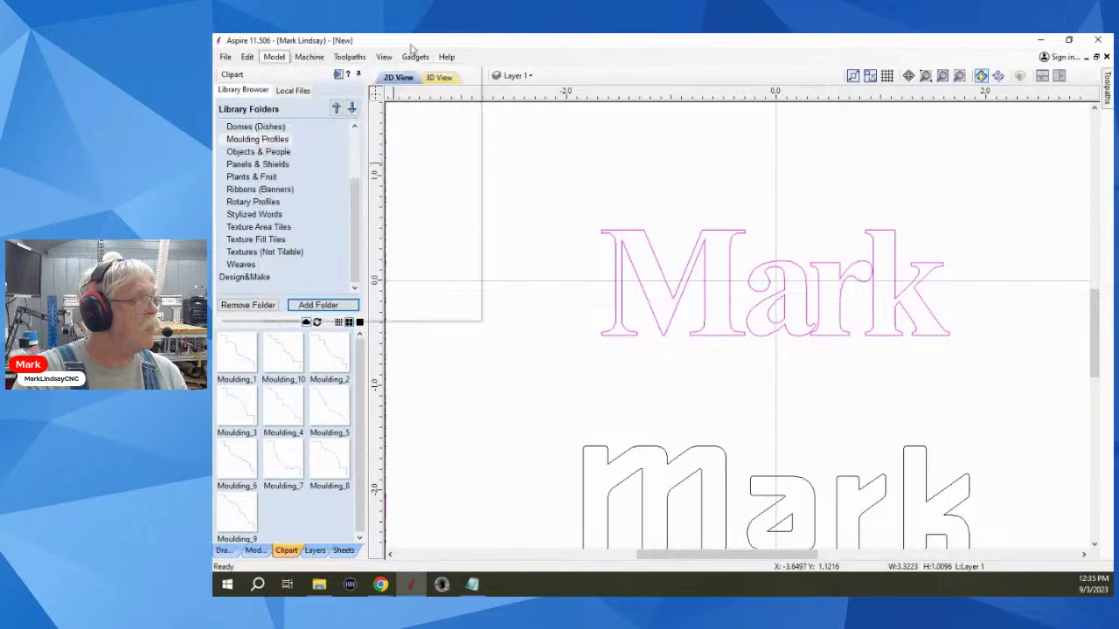
left_click(552, 39)
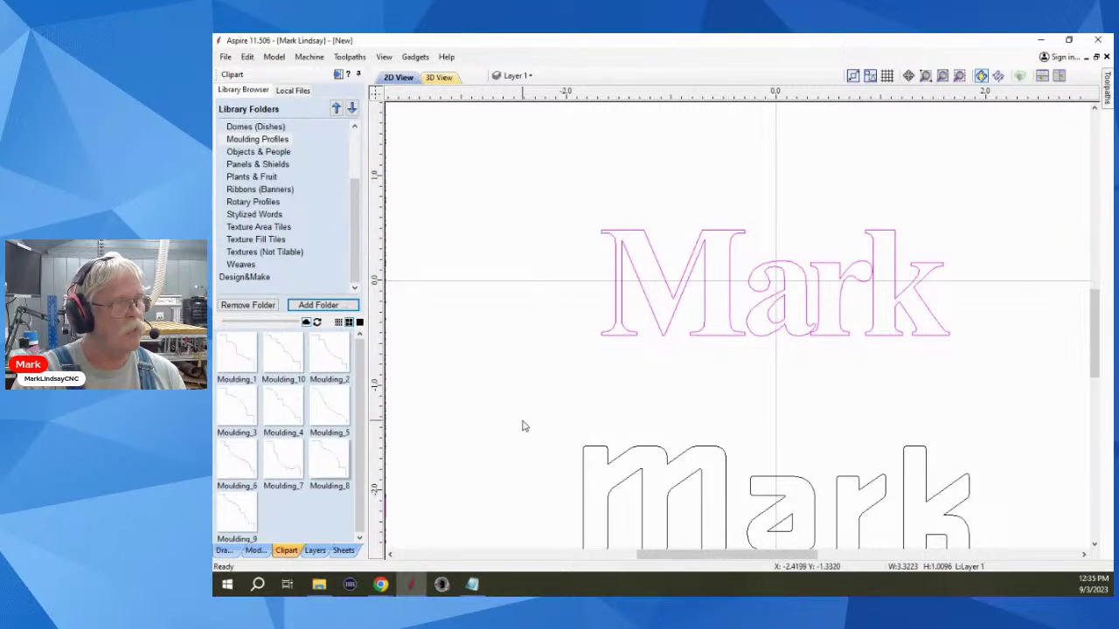
- Convert the selected serif name text to curves and review the vector export formats
right_click(678, 291)
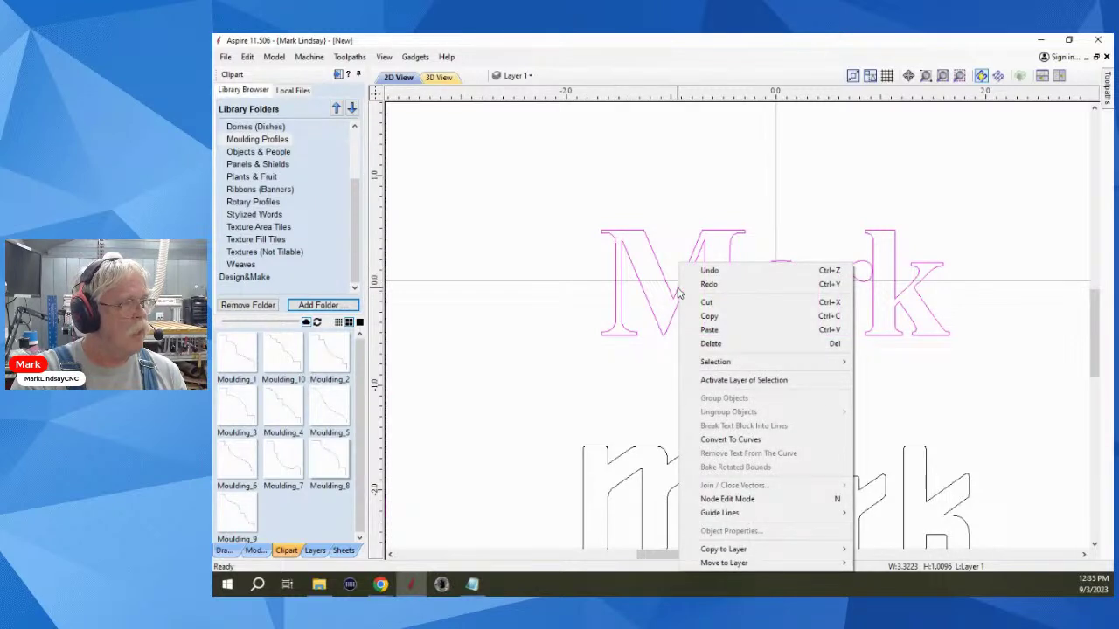
left_click(762, 442)
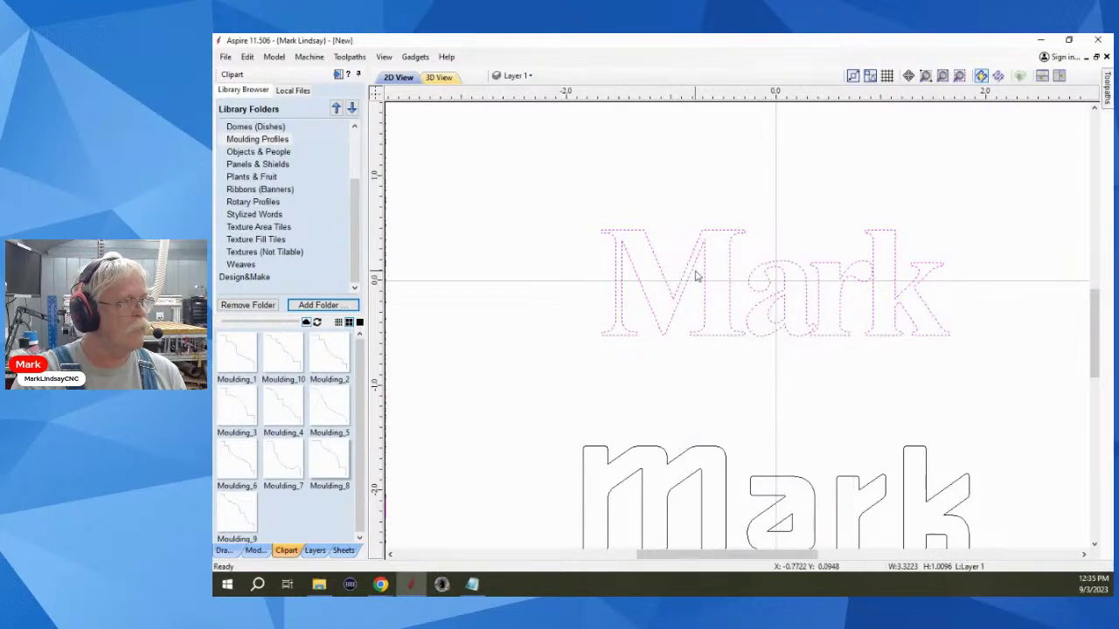
left_click(226, 57)
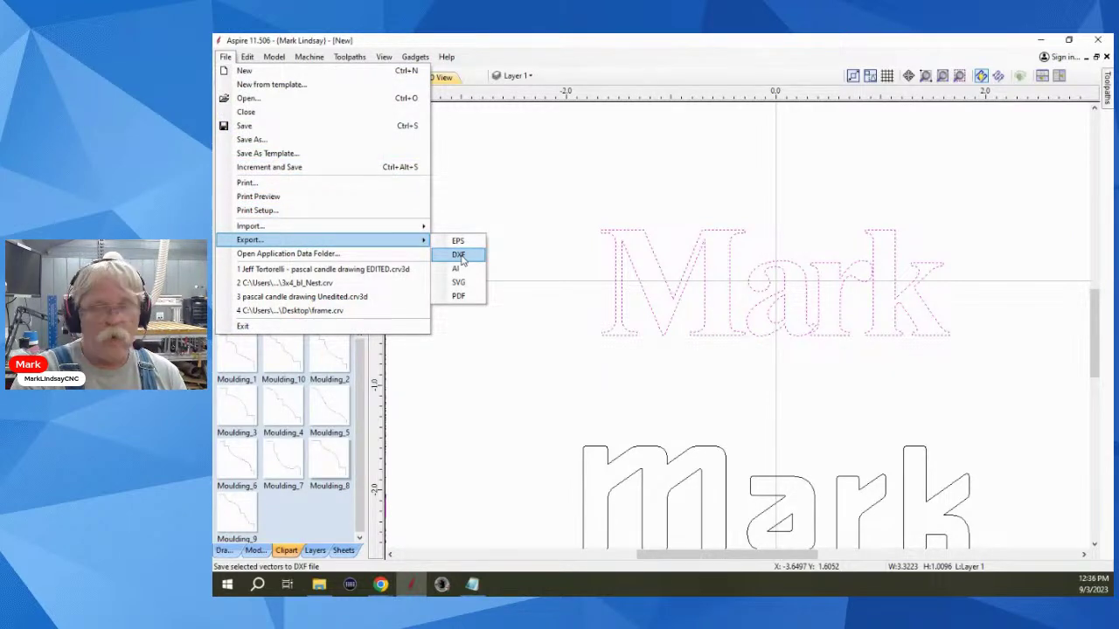
left_click(462, 305)
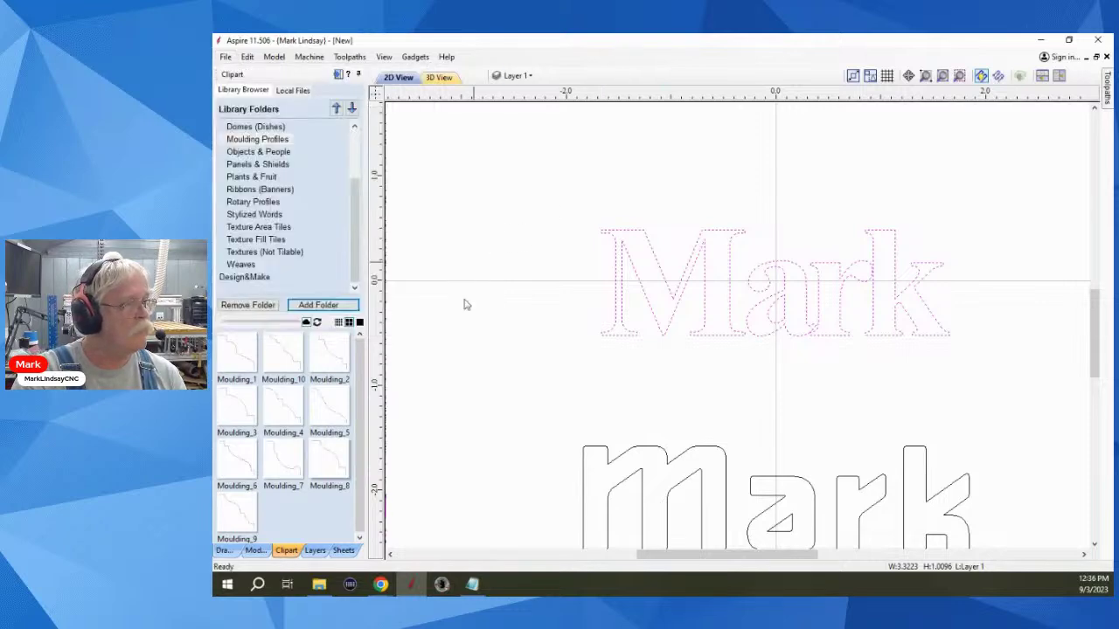
- Switch to File Explorer, create a folder named Text inside the Clipart folder, and return to Aspire
left_click(319, 583)
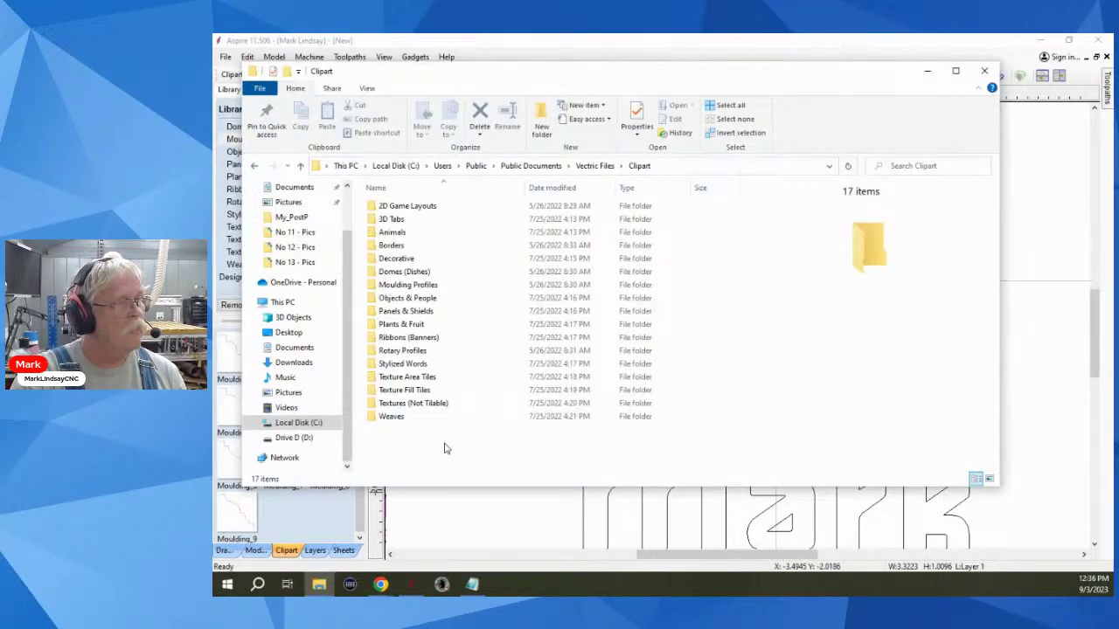
right_click(444, 448)
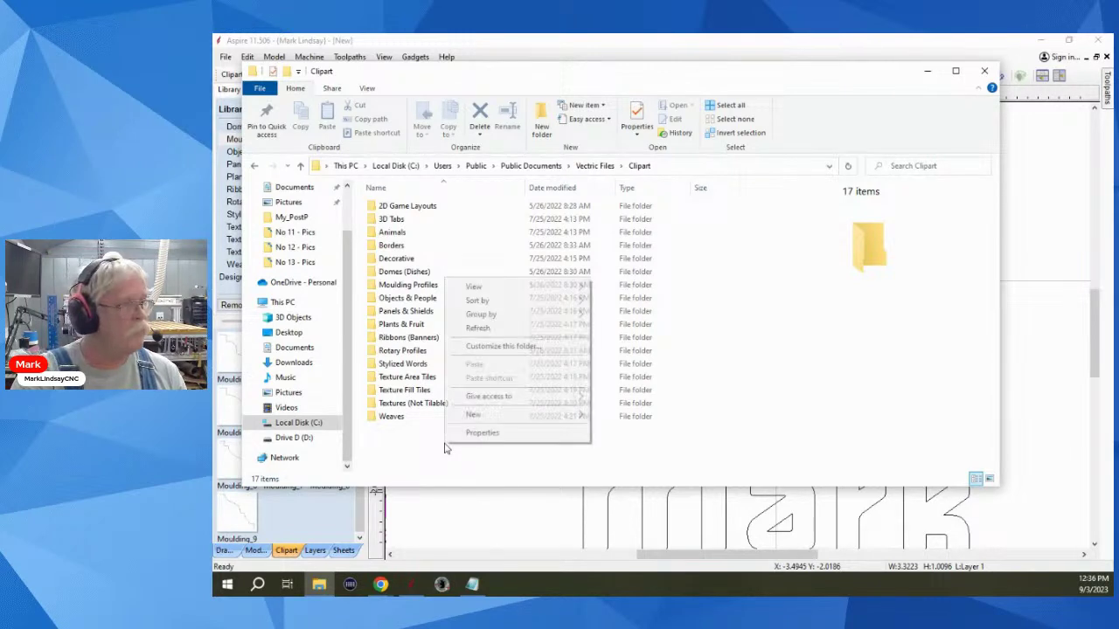
mouse_move(510, 418)
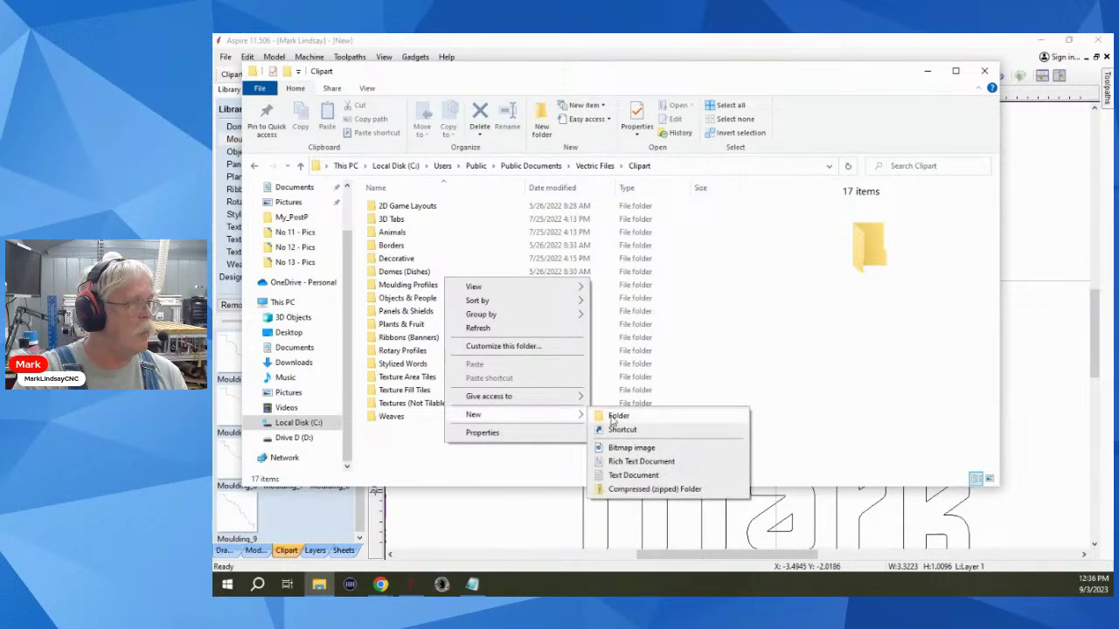
left_click(619, 416)
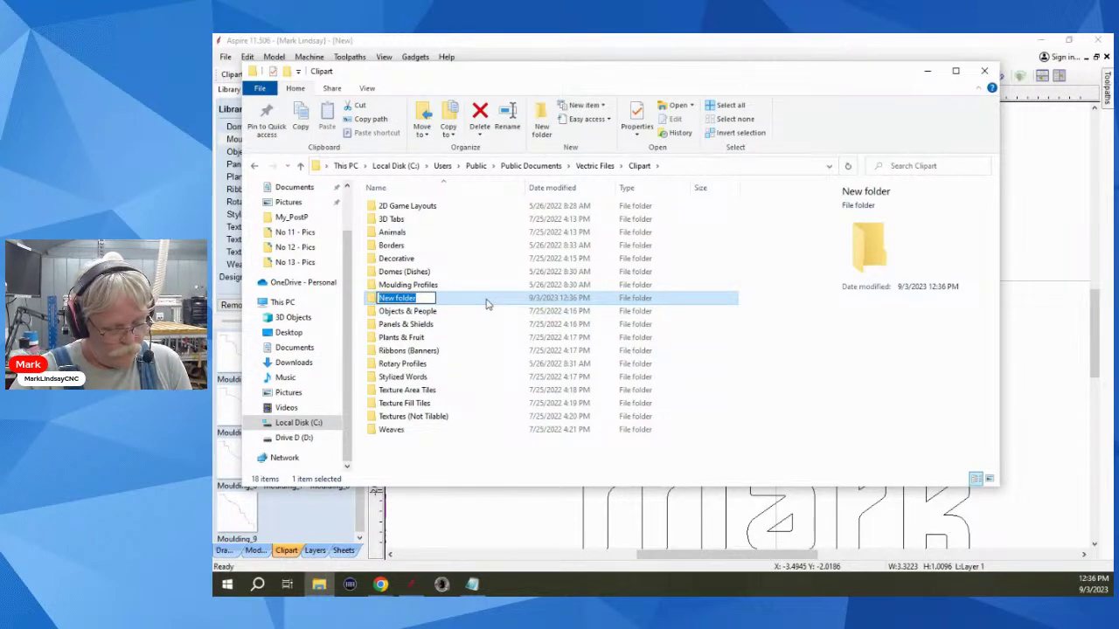
type("Text")
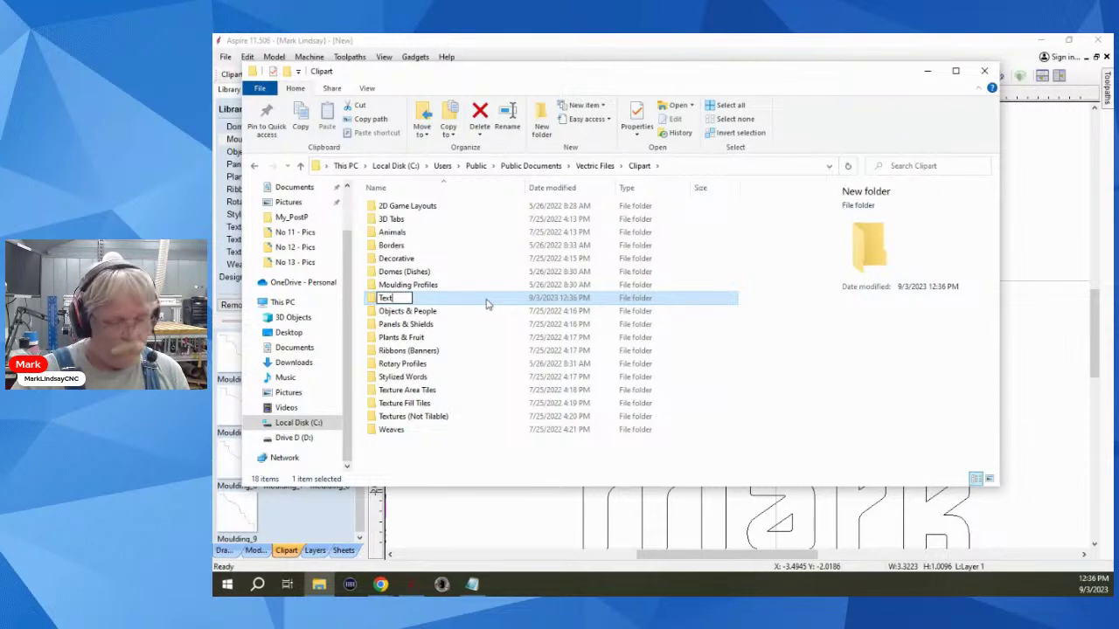
key("Return")
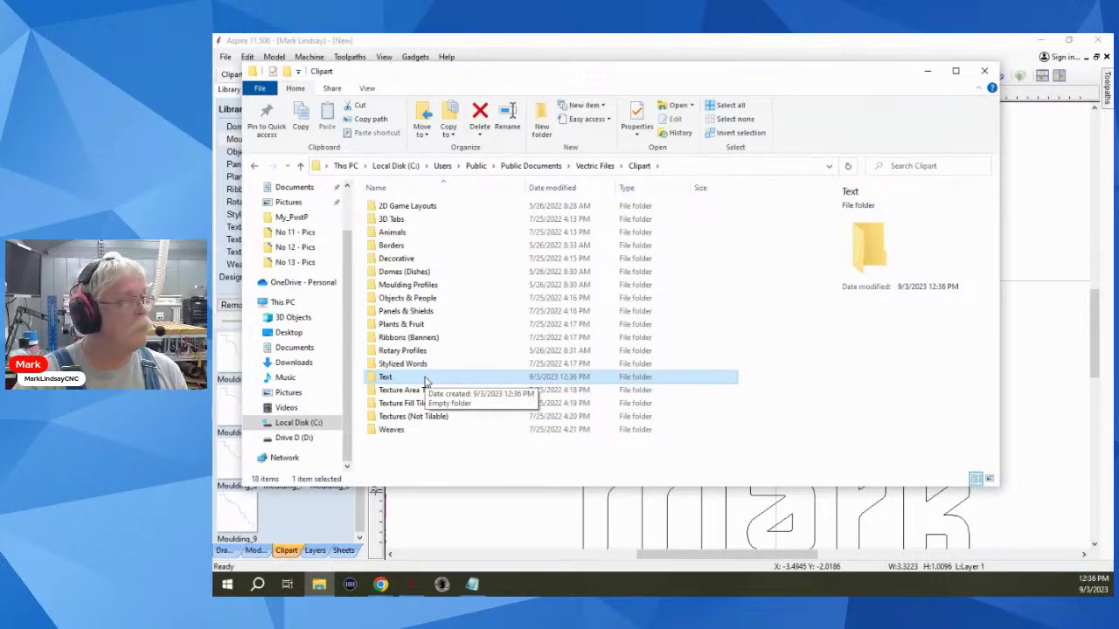
left_click(669, 40)
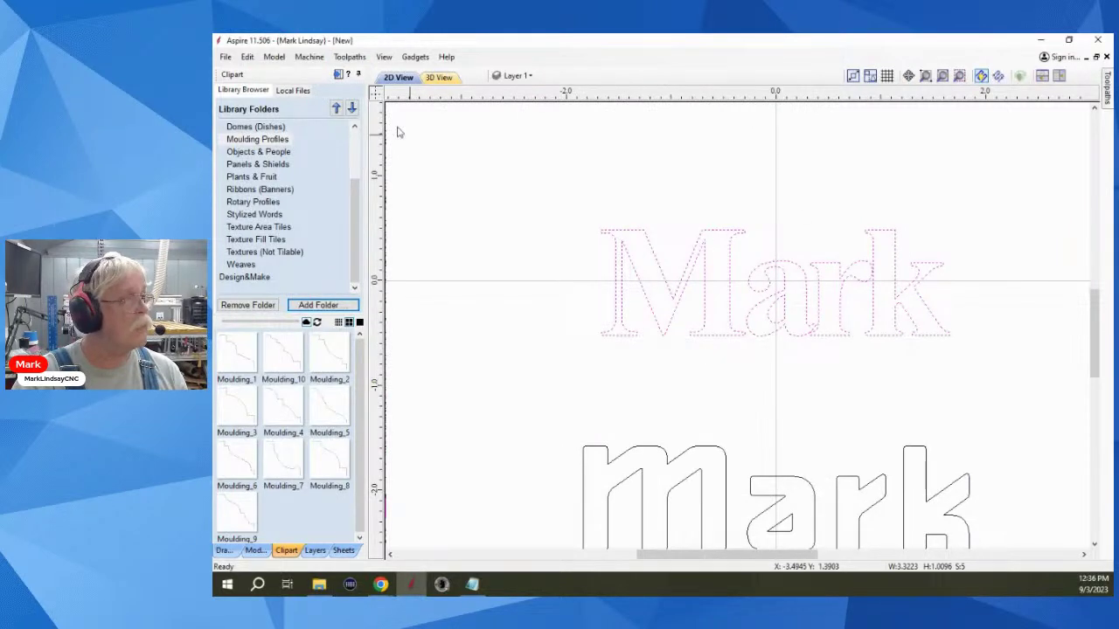
- Start a DXF export of the selected name curves and browse to the Users > Public folder on Local Disk (C:)
left_click(225, 56)
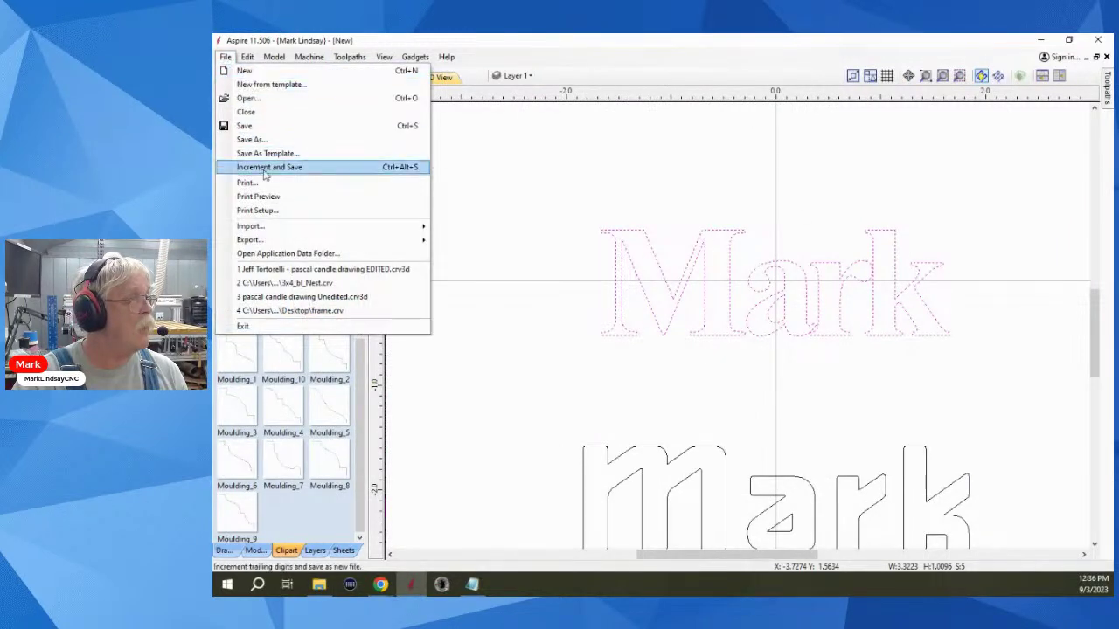
mouse_move(297, 239)
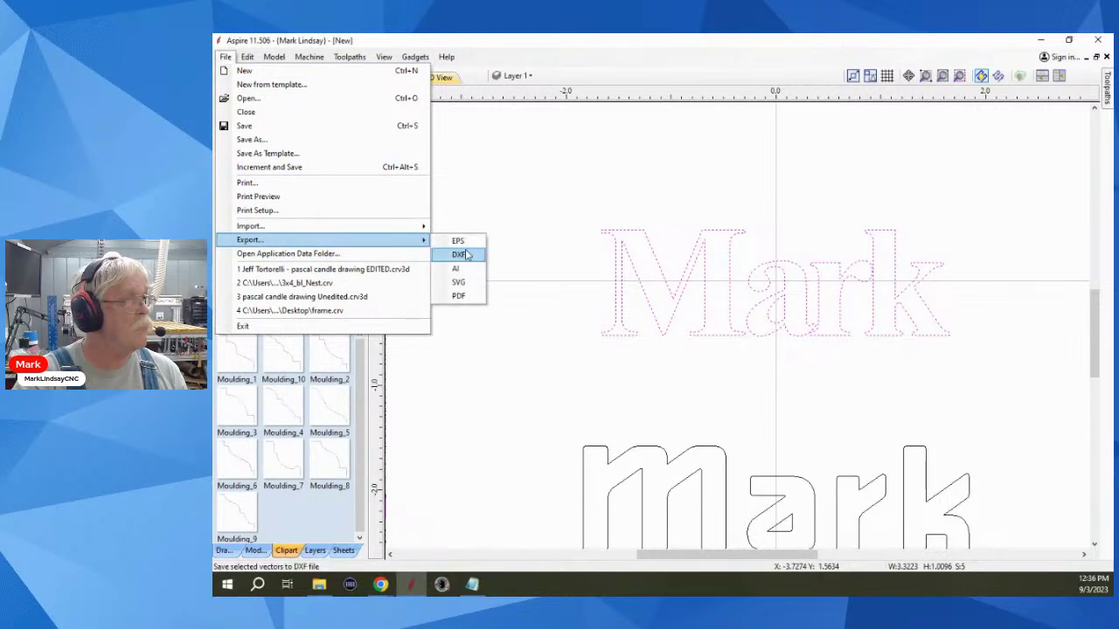
left_click(469, 259)
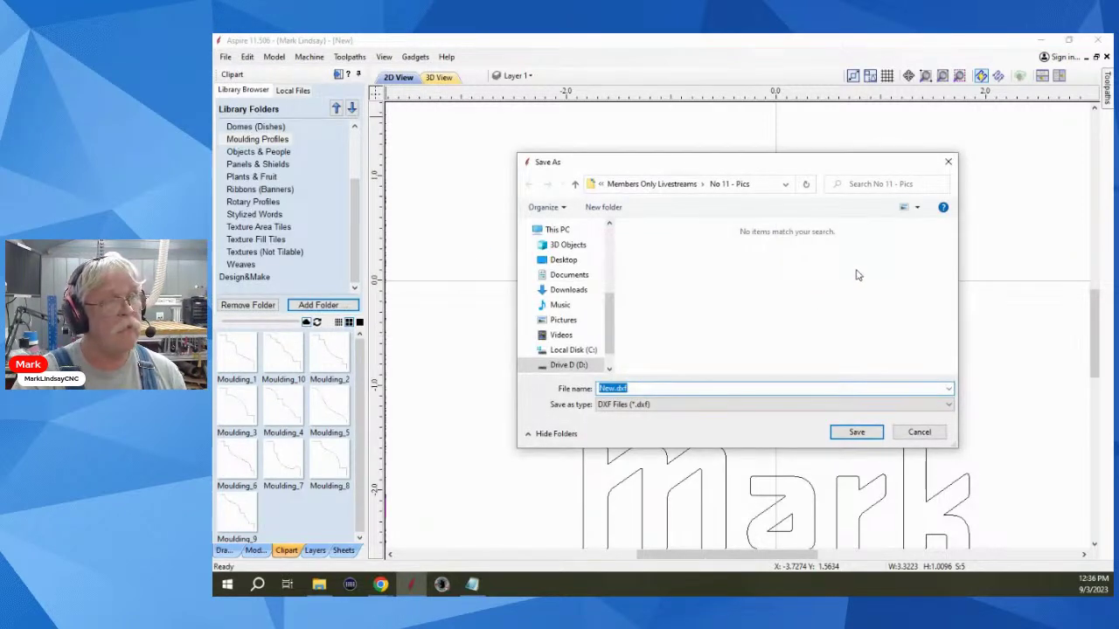
mouse_move(612, 336)
left_mouse_down()
mouse_move(612, 280)
mouse_move(617, 332)
left_mouse_up()
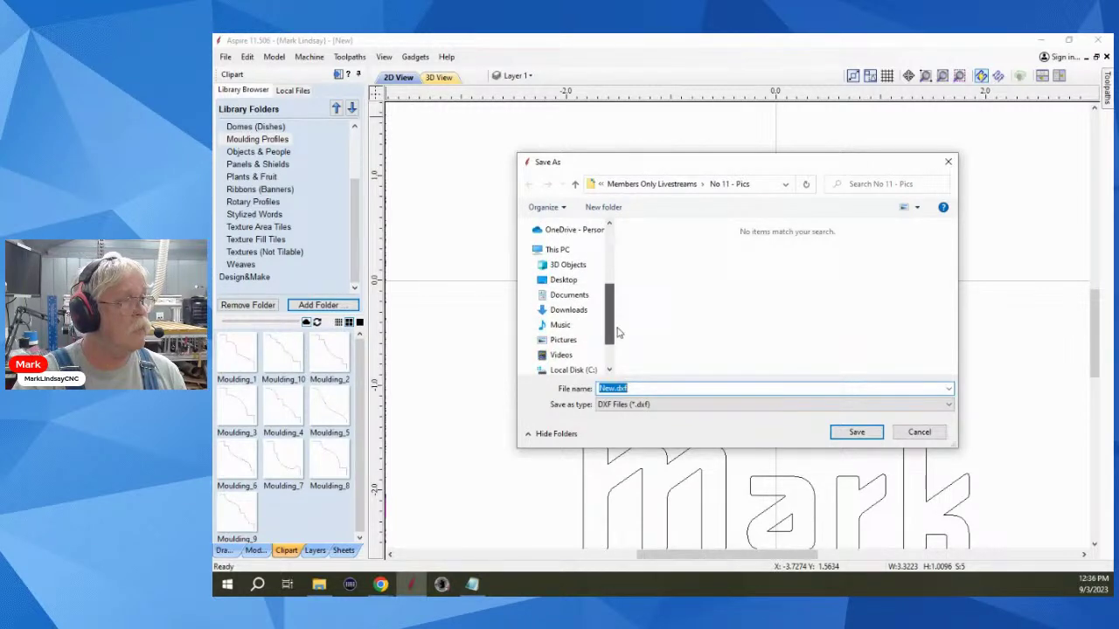
left_click(581, 369)
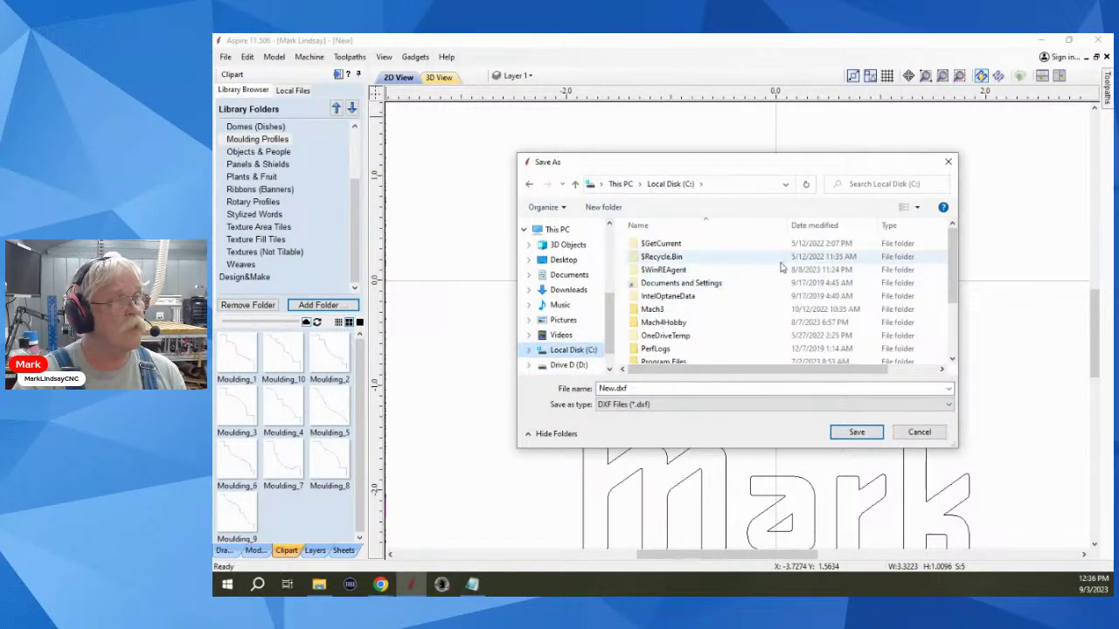
scroll(669, 328, "down", 2)
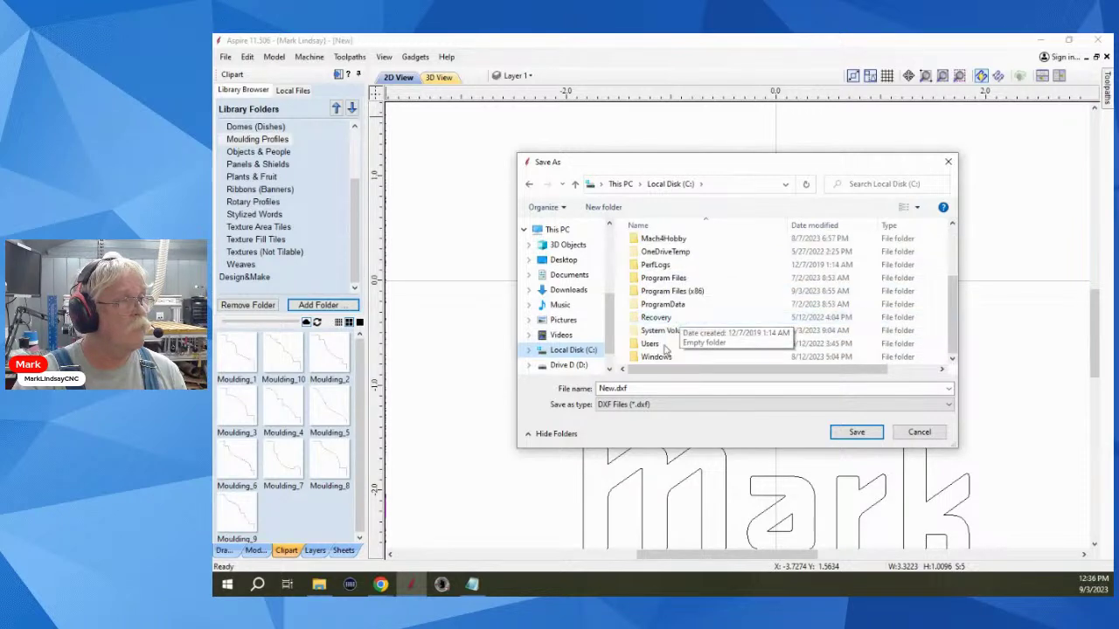
double_click(654, 344)
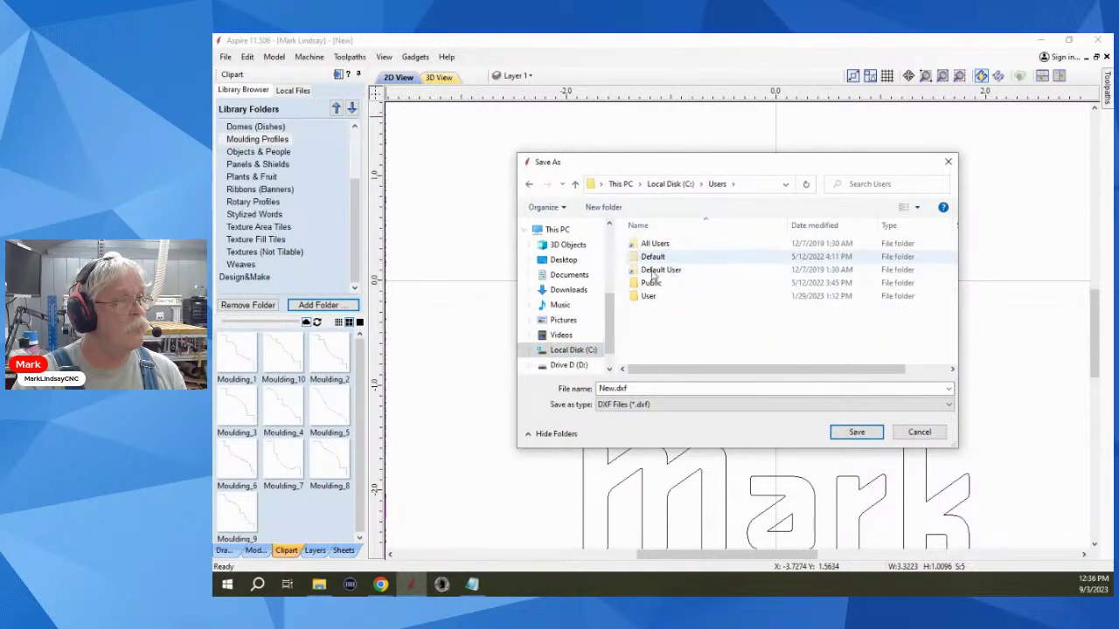
double_click(652, 283)
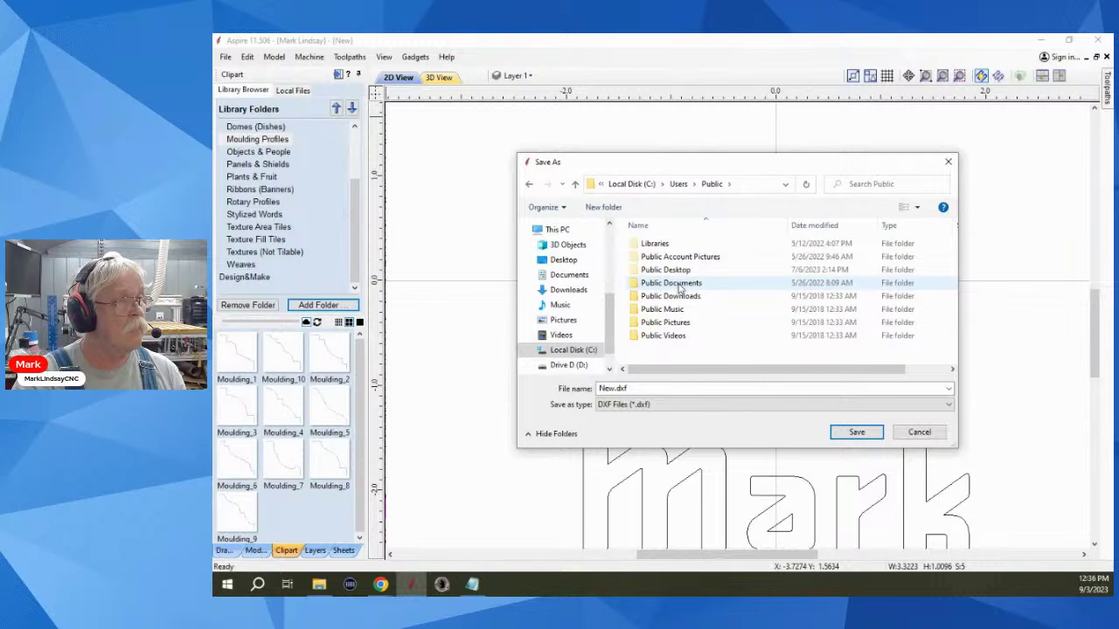
- Browse to the Public Documents > Vectric Files > Clipart > Text folder as the location for the DXF export
double_click(680, 289)
left_click(671, 291)
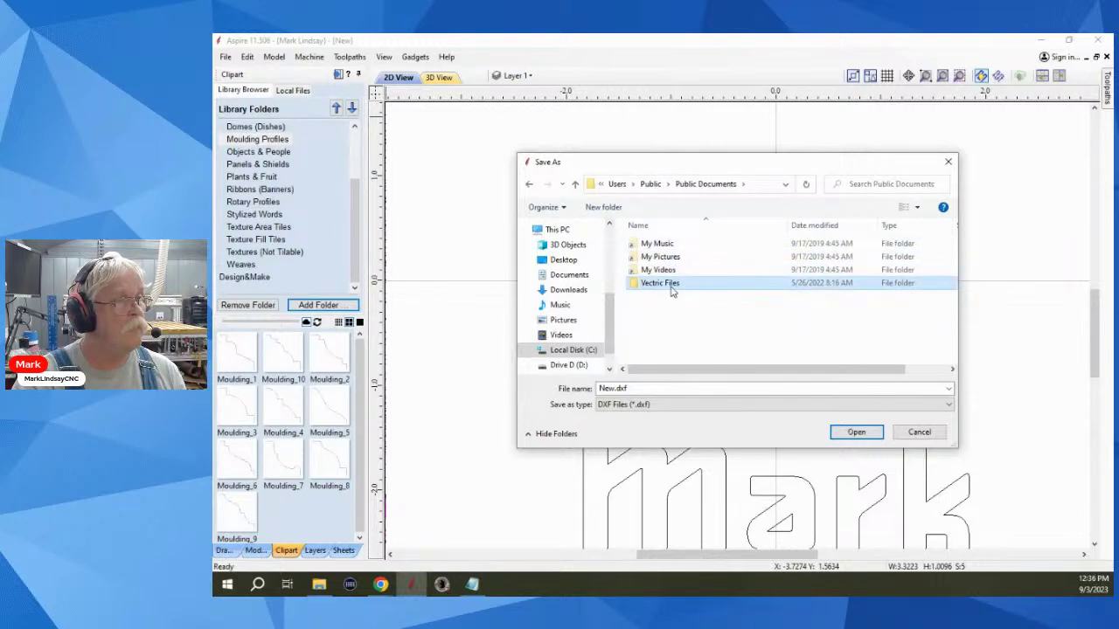
double_click(672, 291)
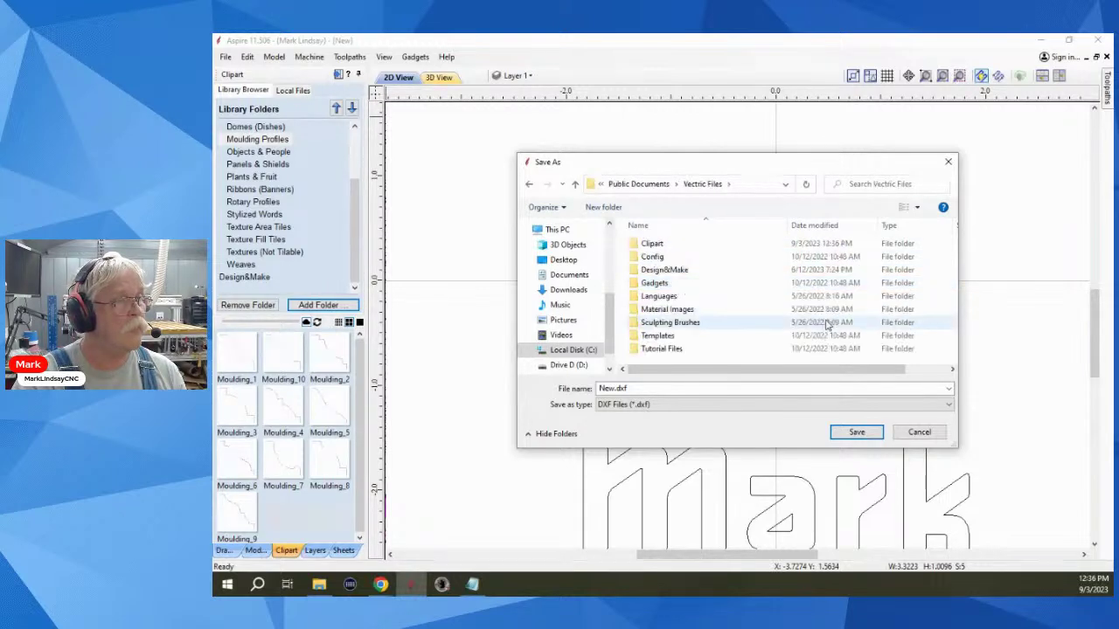
double_click(668, 247)
scroll(744, 295, "down", 3)
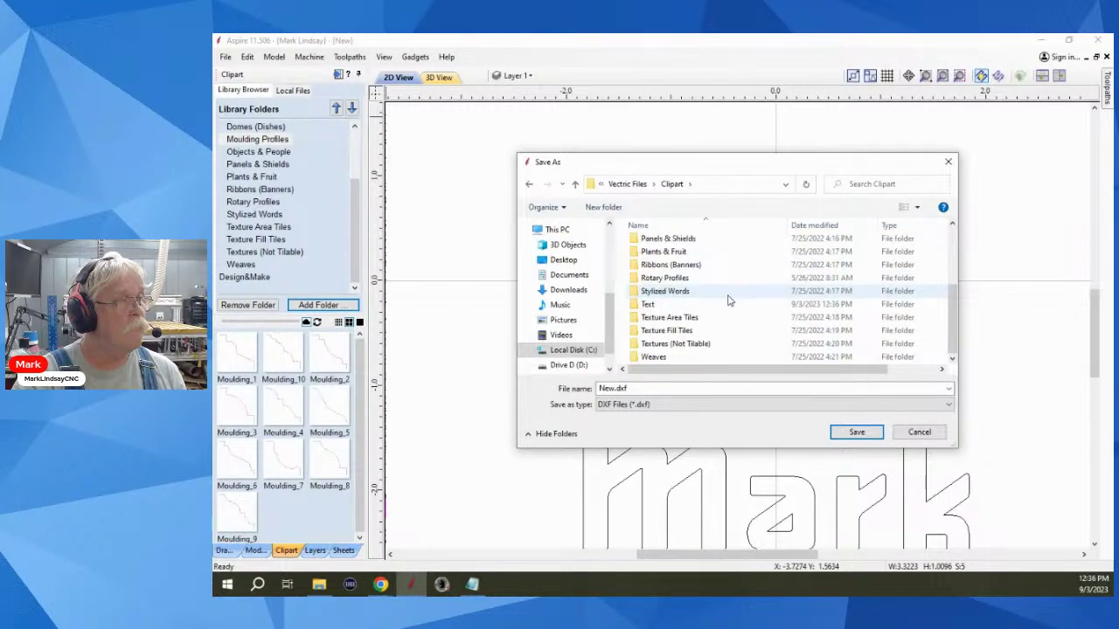
double_click(649, 306)
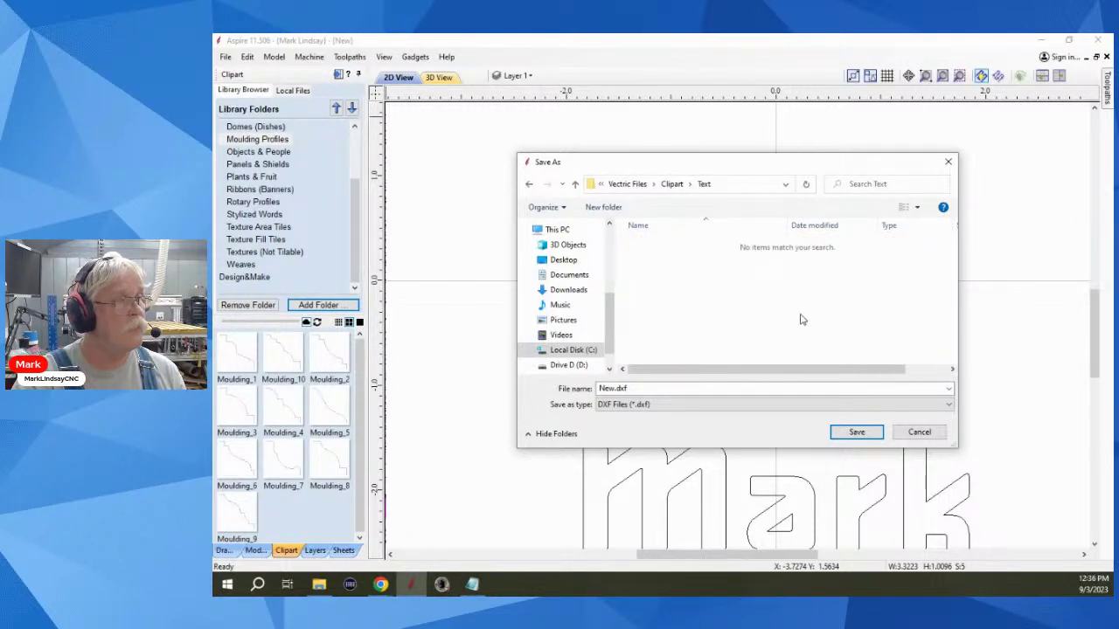
- Name the DXF file with the first name shown in the drawing and save it in the Text folder
double_click(601, 390)
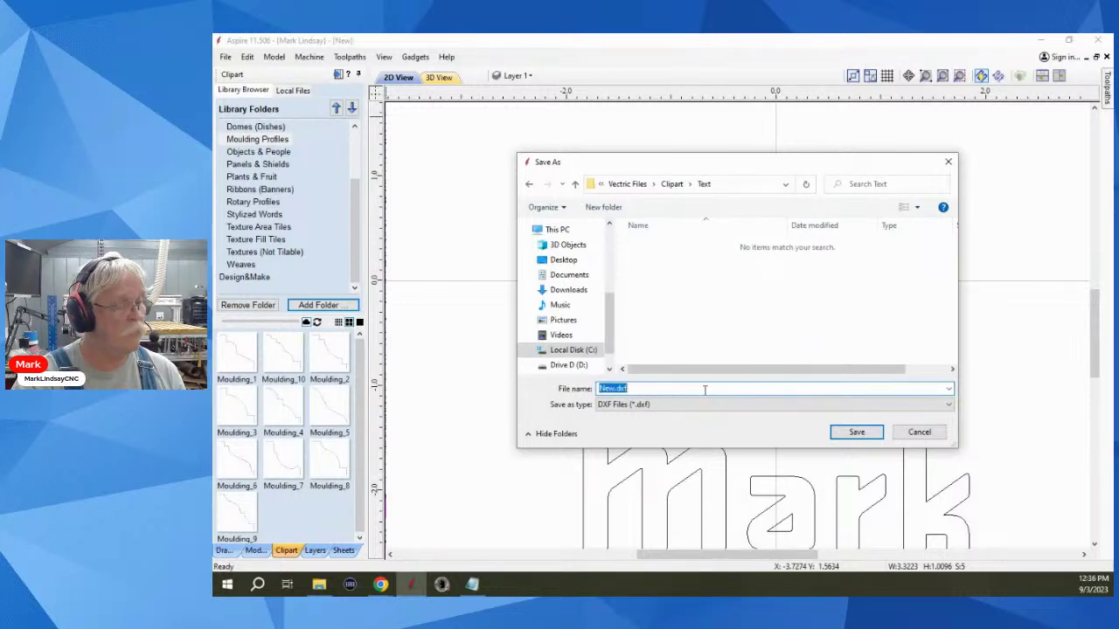
type("Mark")
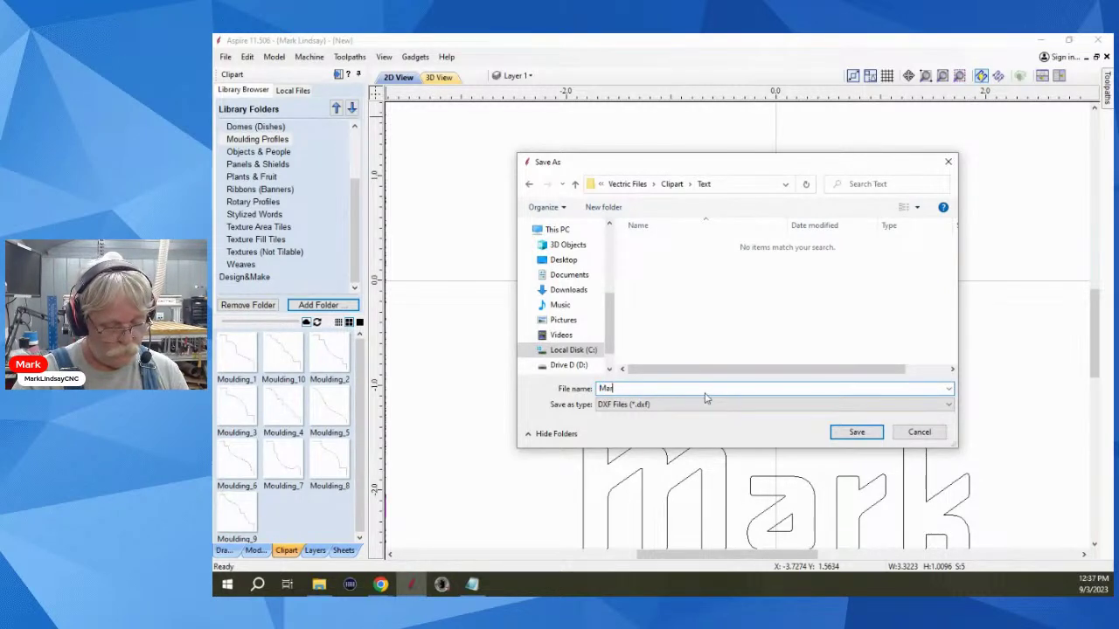
left_click(856, 433)
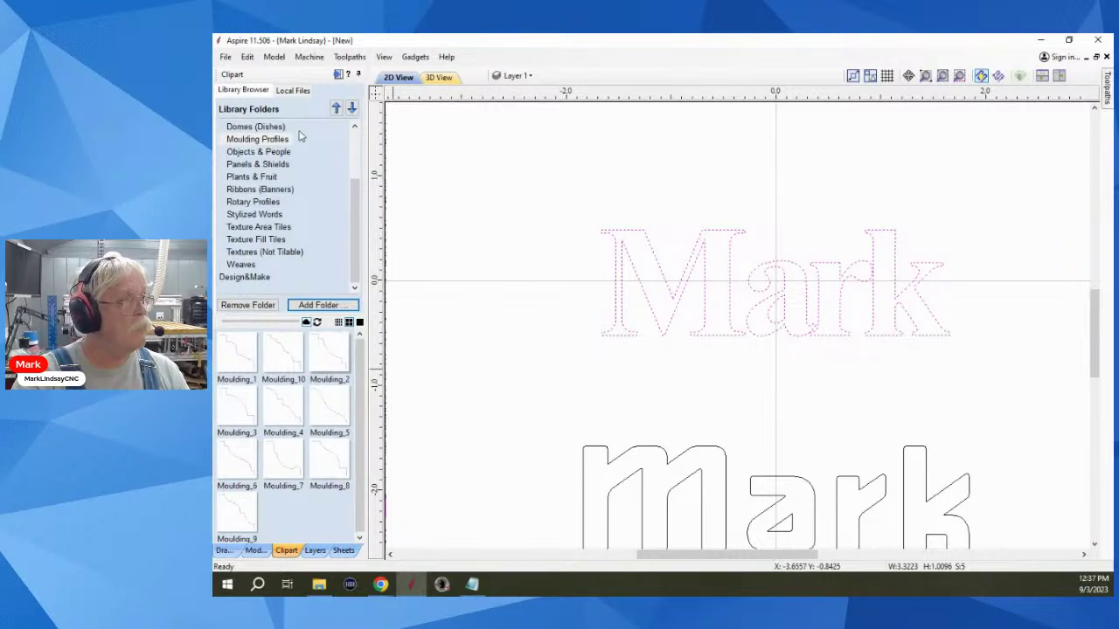
- Start adding a clipart library folder and expand Users > Public on Local Disk (C:) in the folder tree
left_click(318, 305)
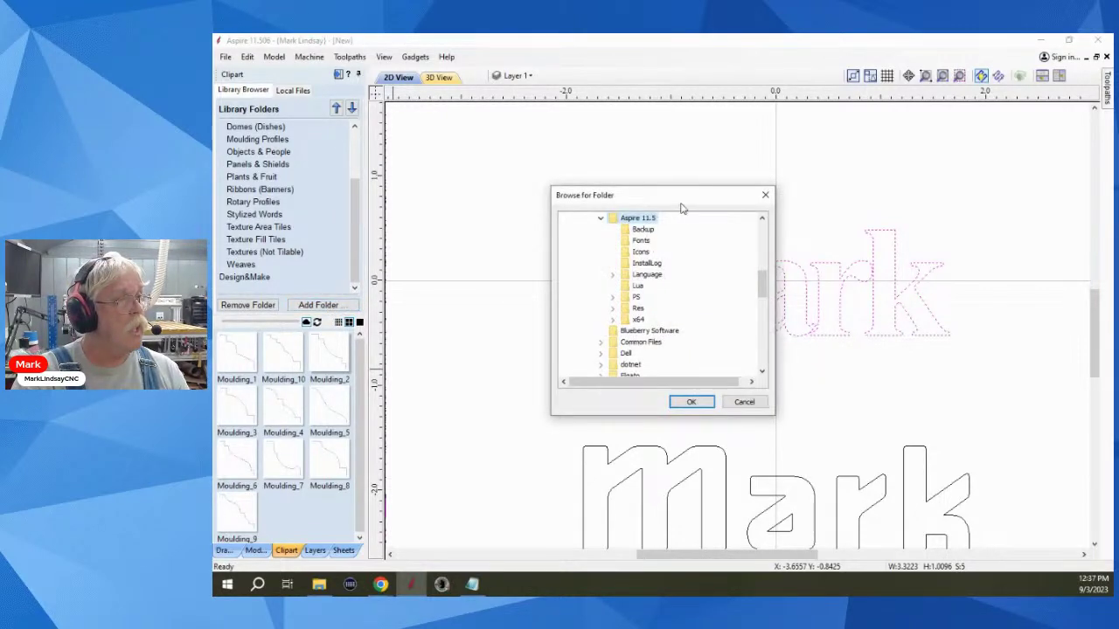
scroll(703, 263, "up", 4)
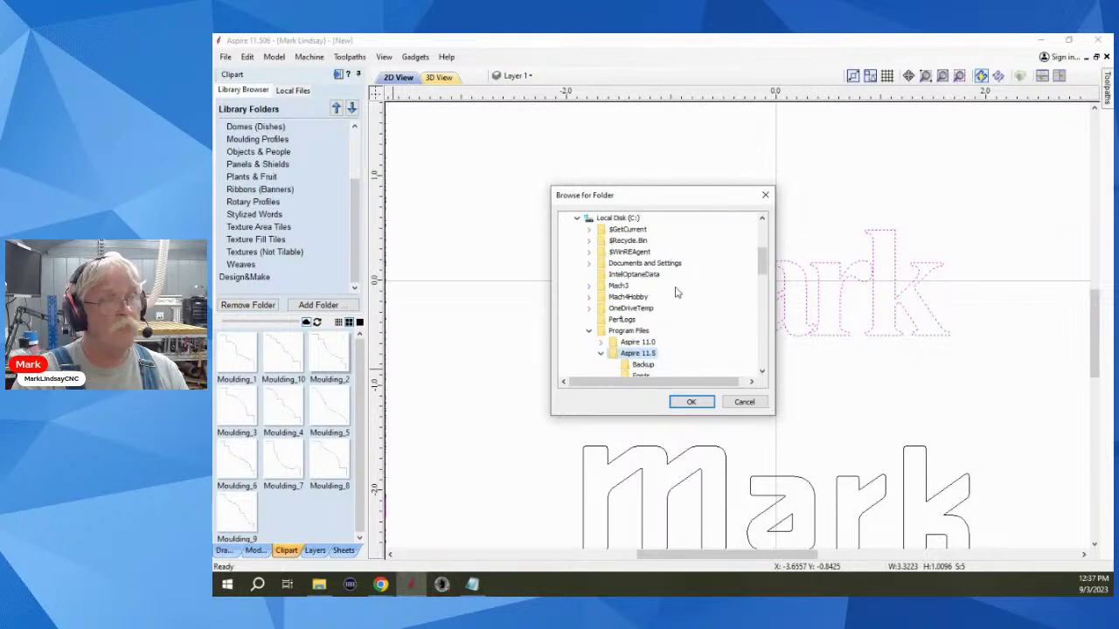
left_click(589, 333)
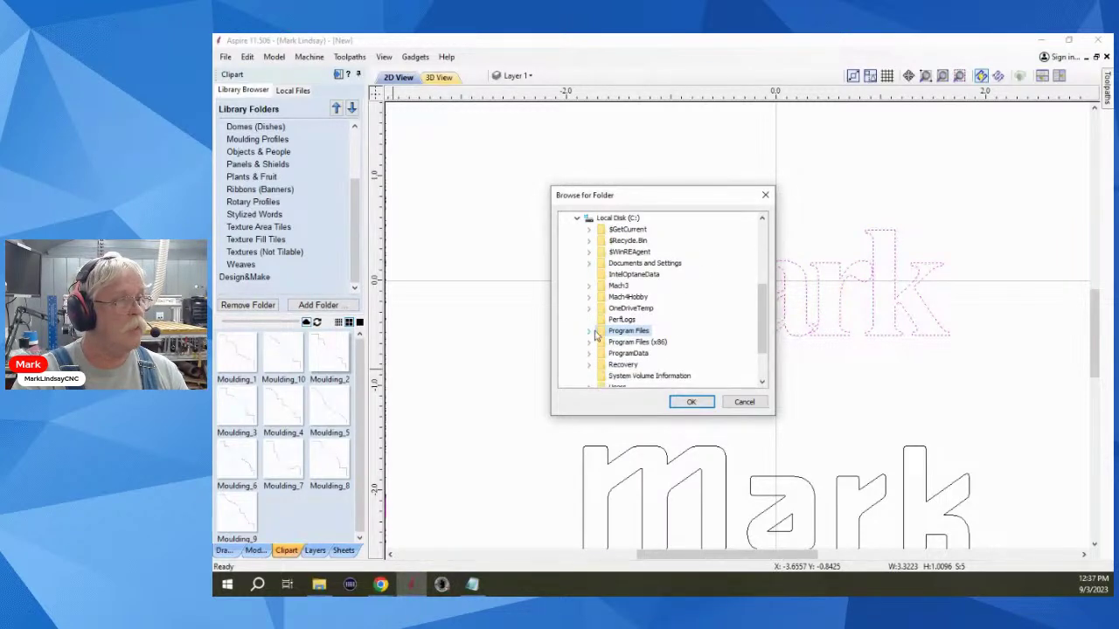
scroll(638, 328, "down", 2)
left_click(587, 332)
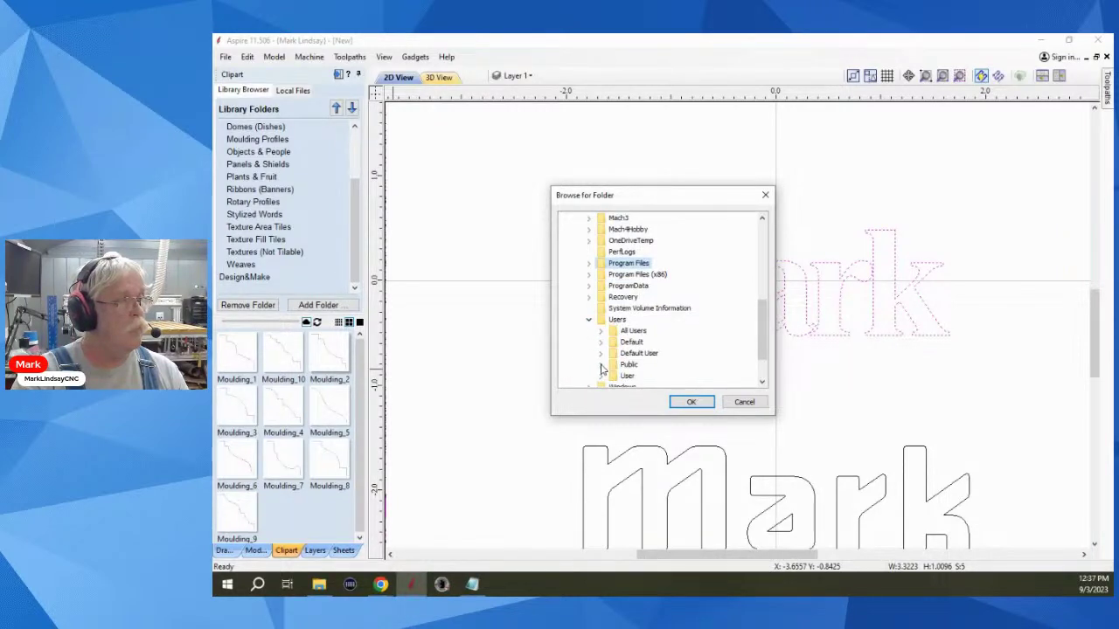
left_click(601, 365)
scroll(603, 368, "down", 1)
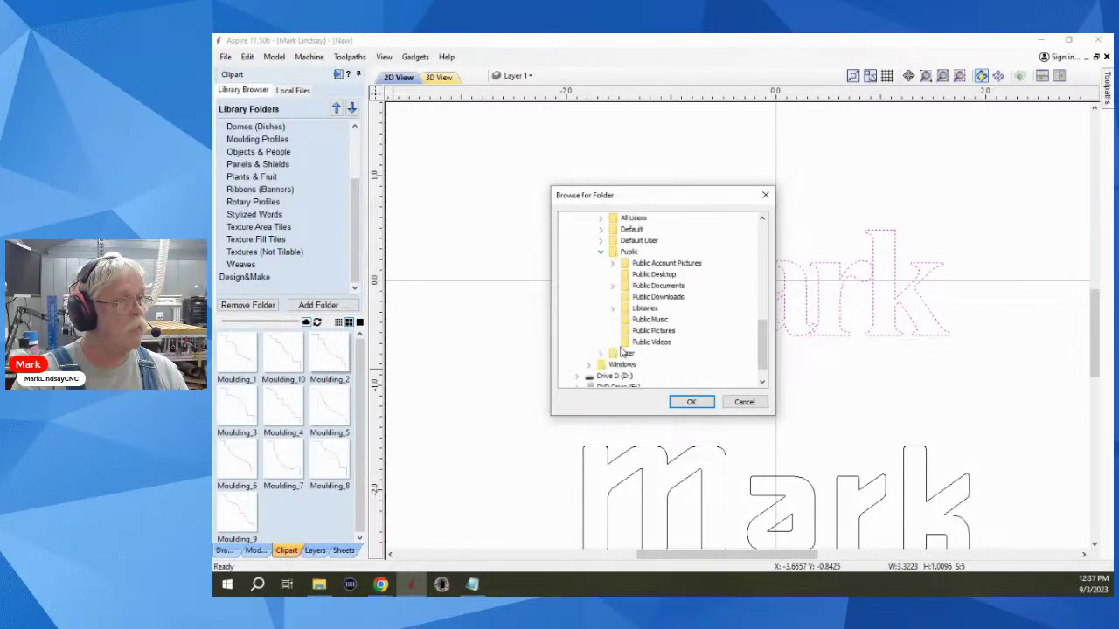
- Add the Public Documents > Vectric Files > Clipart > Text folder to the clipart library and show its contents
left_click(612, 288)
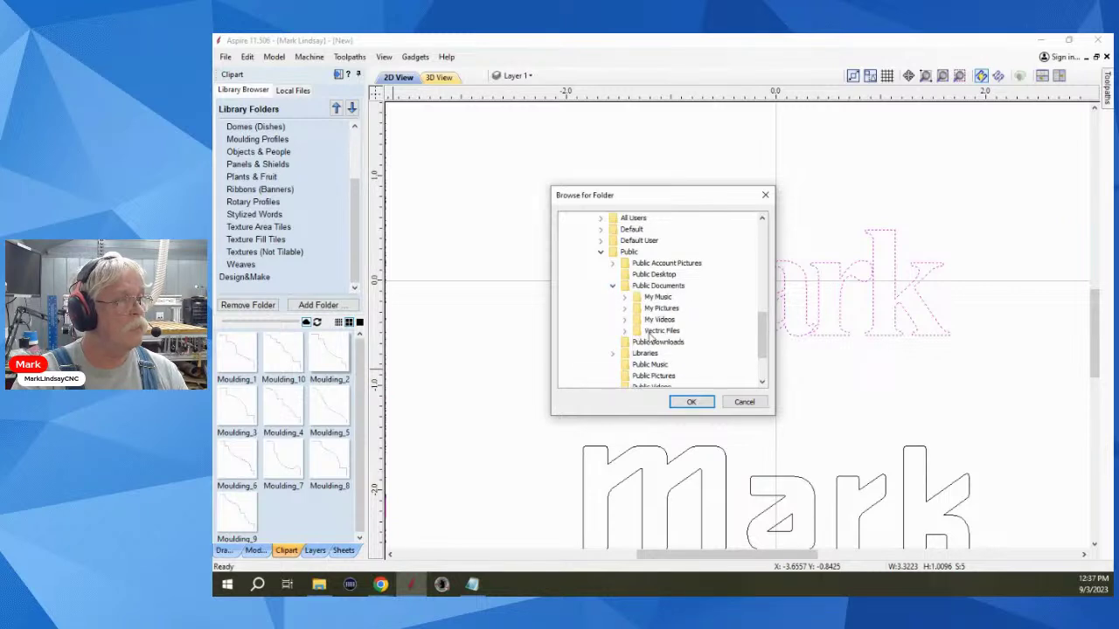
left_click(624, 332)
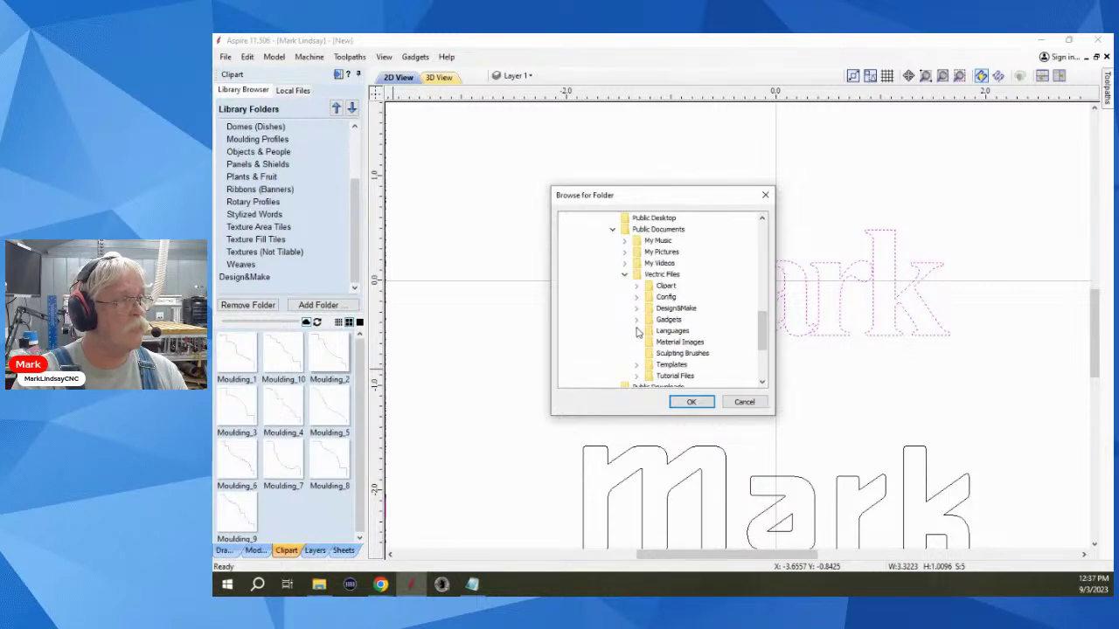
scroll(702, 312, "down", 1)
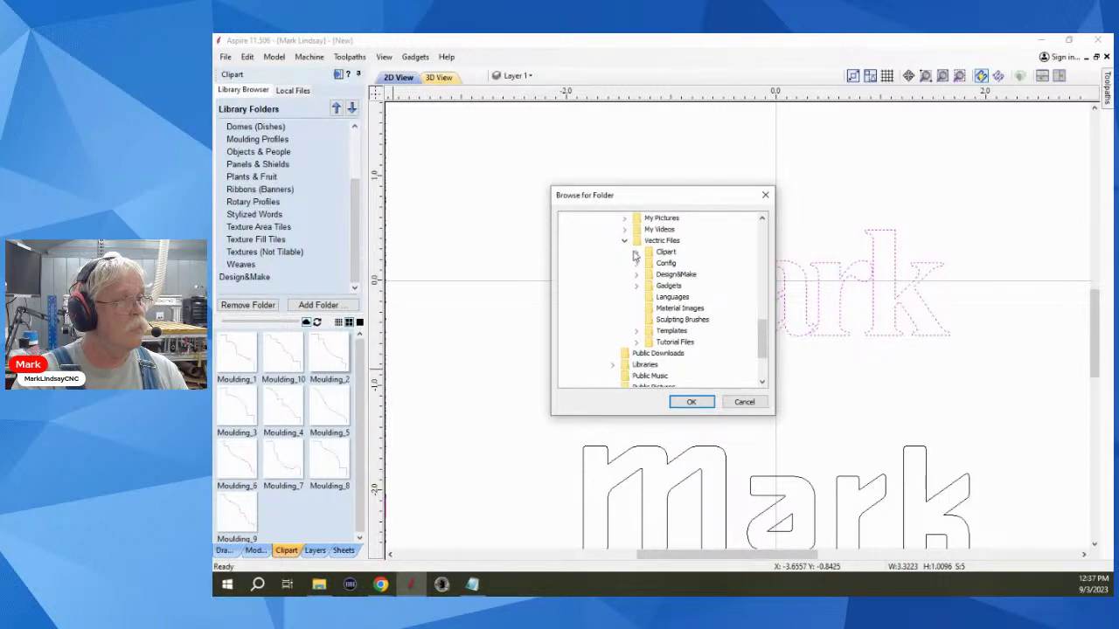
left_click(635, 252)
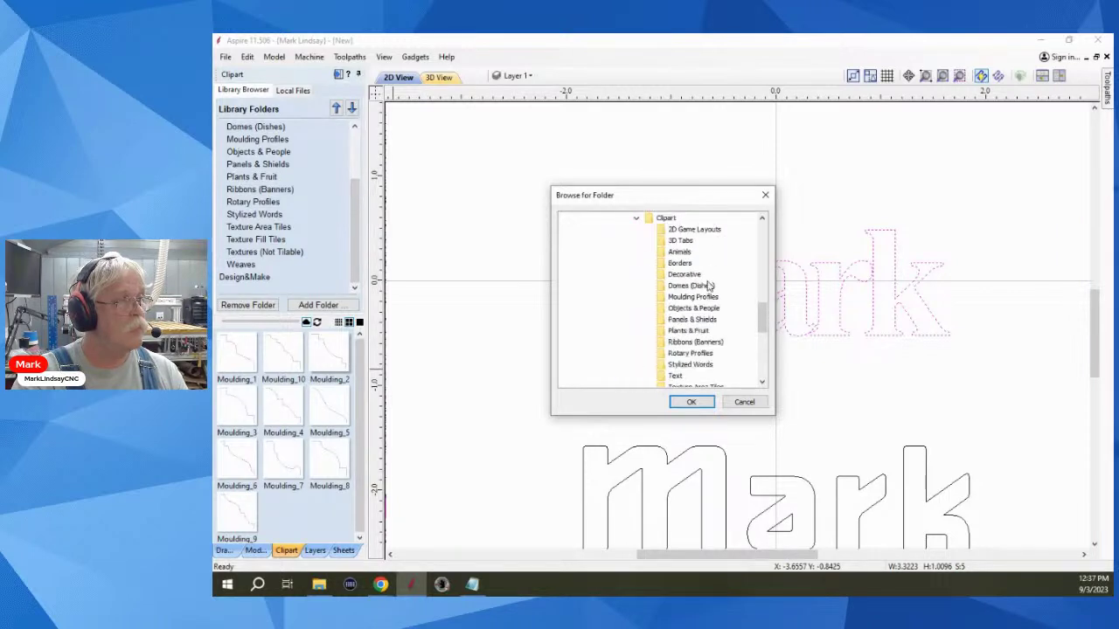
left_click(677, 376)
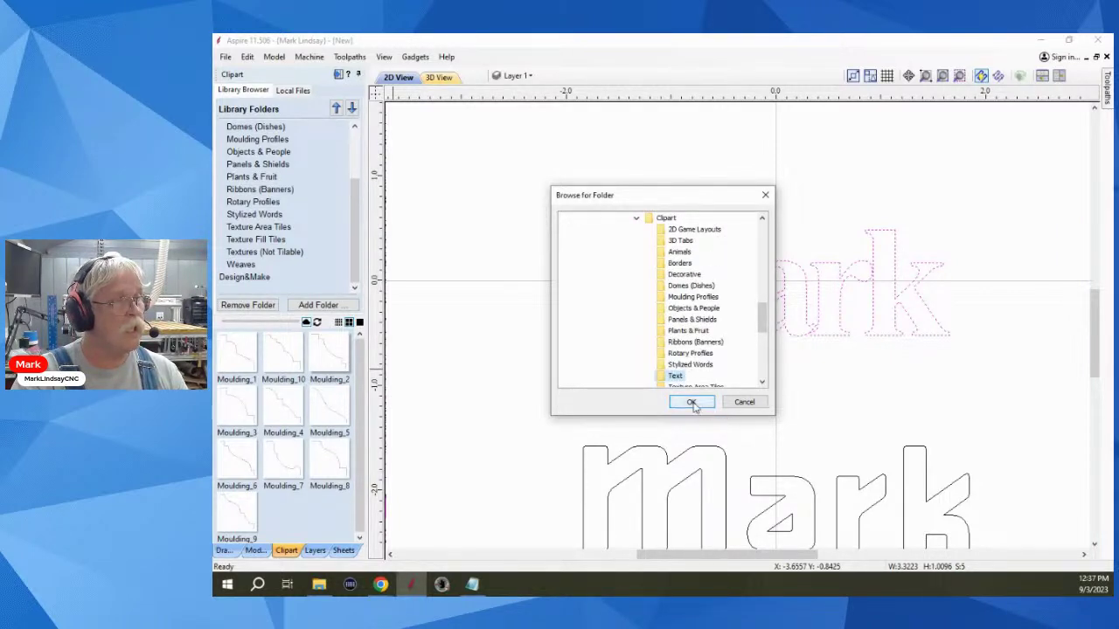
left_click(690, 402)
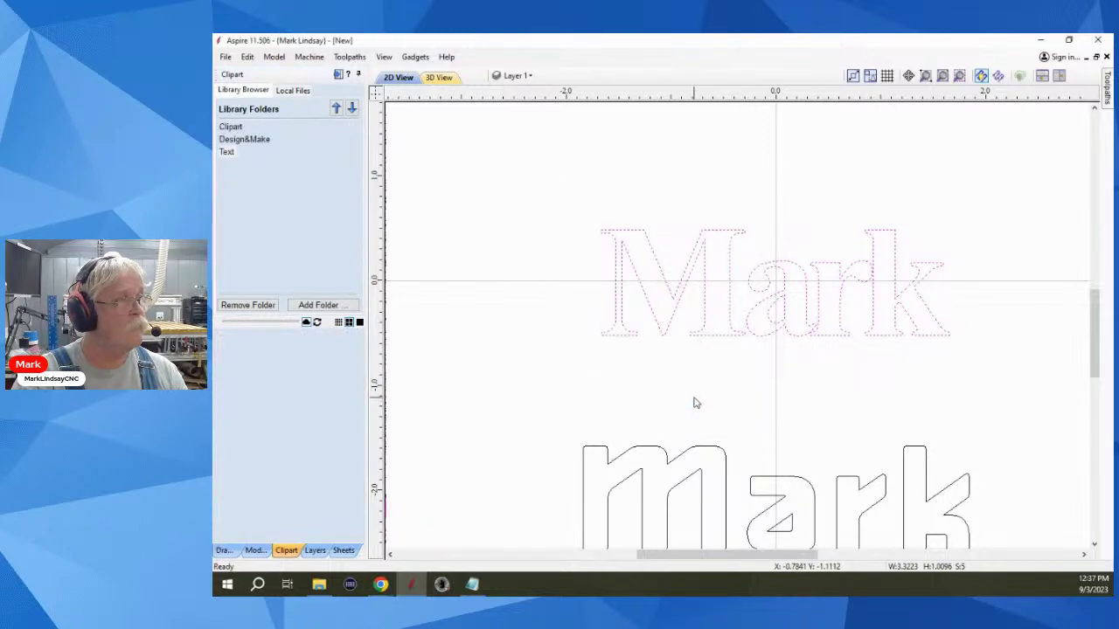
left_click(226, 153)
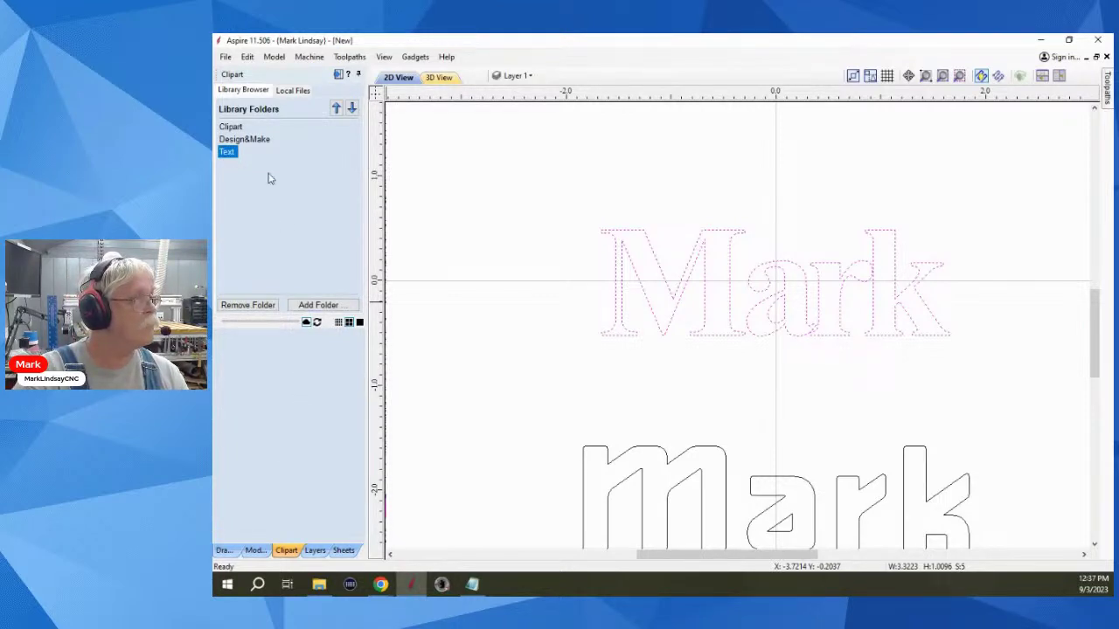
left_click(322, 306)
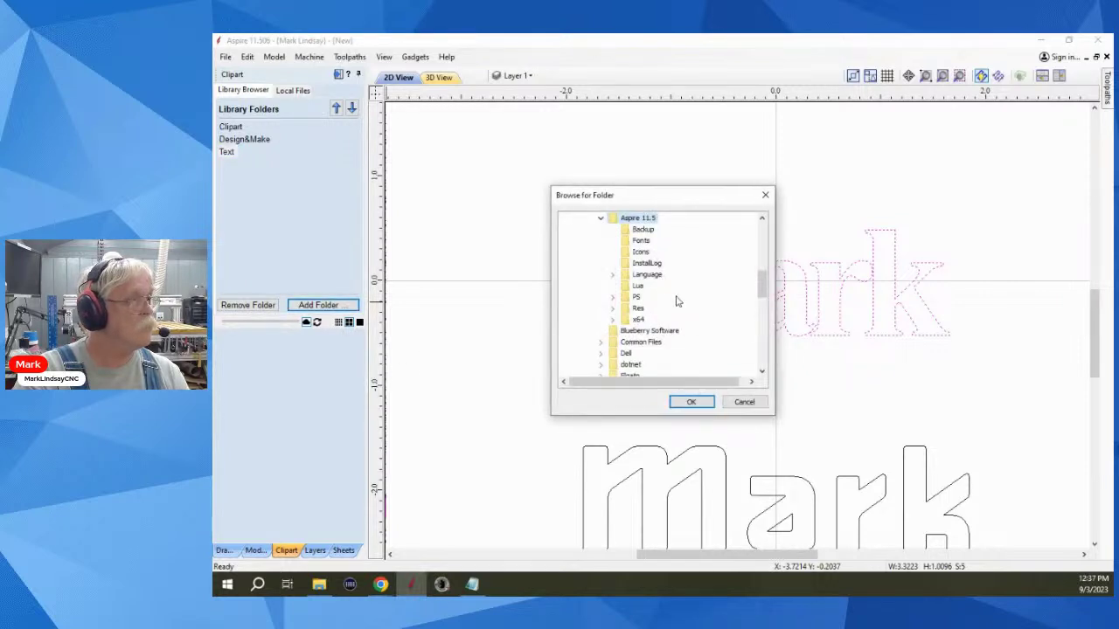
left_click(744, 402)
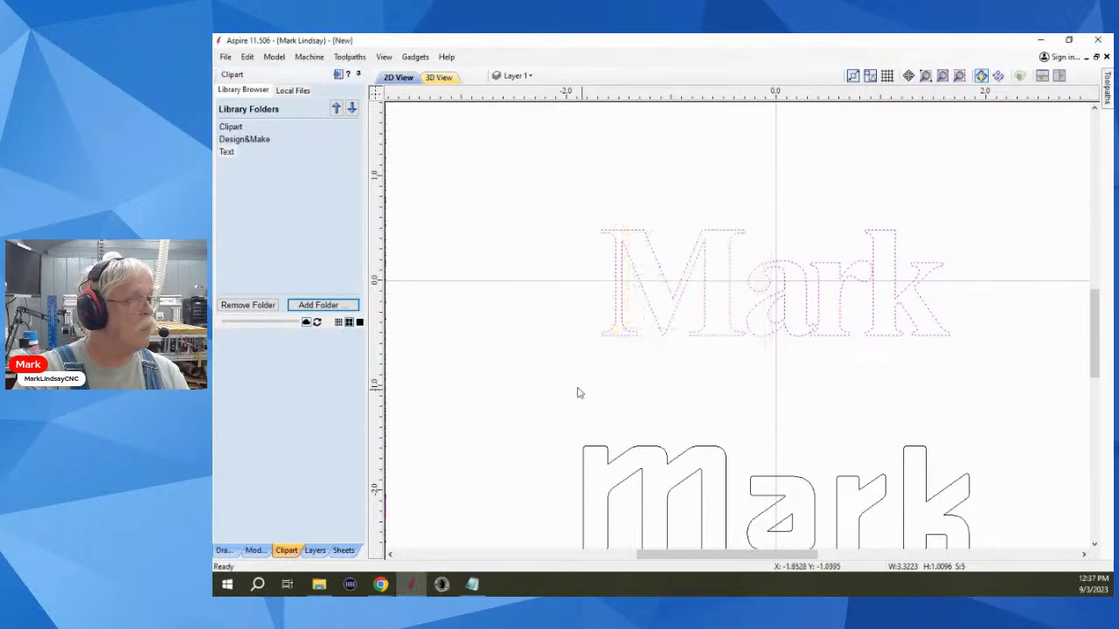
left_click(730, 374)
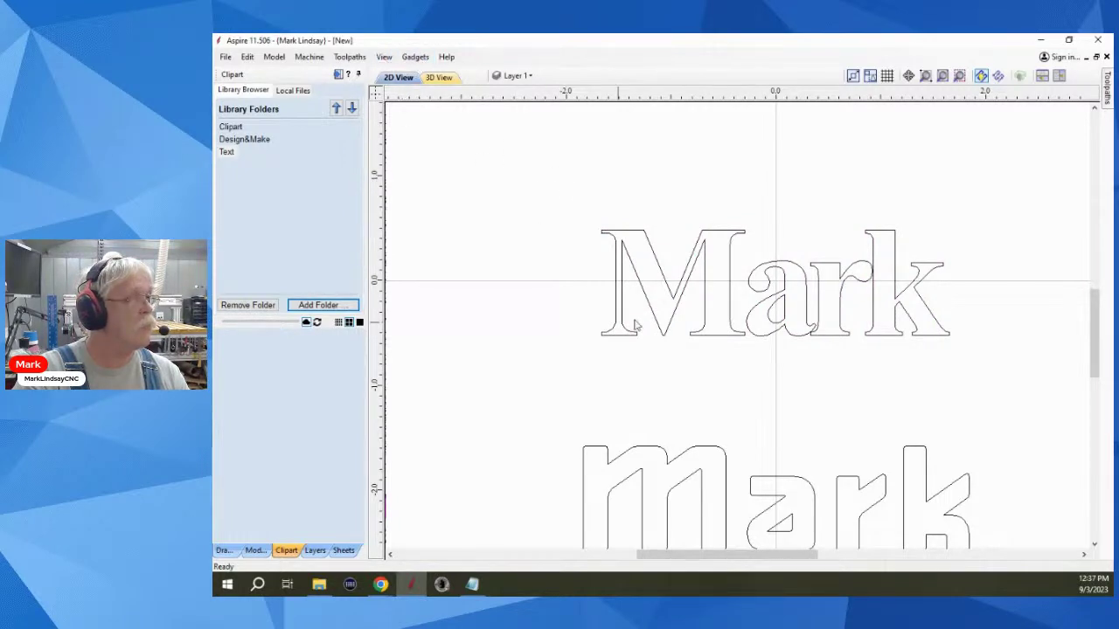
- Select the serif name curves and look through the gadget, toolpath, model and editing commands for a way to save them as clipart
left_click_drag(597, 214, 983, 396)
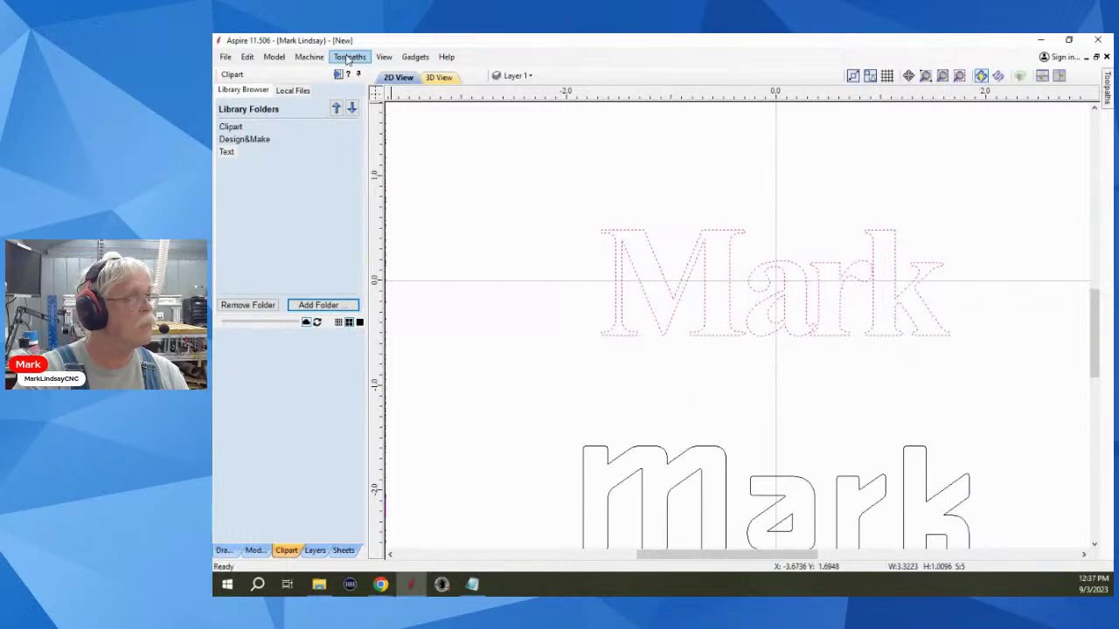
left_click(384, 56)
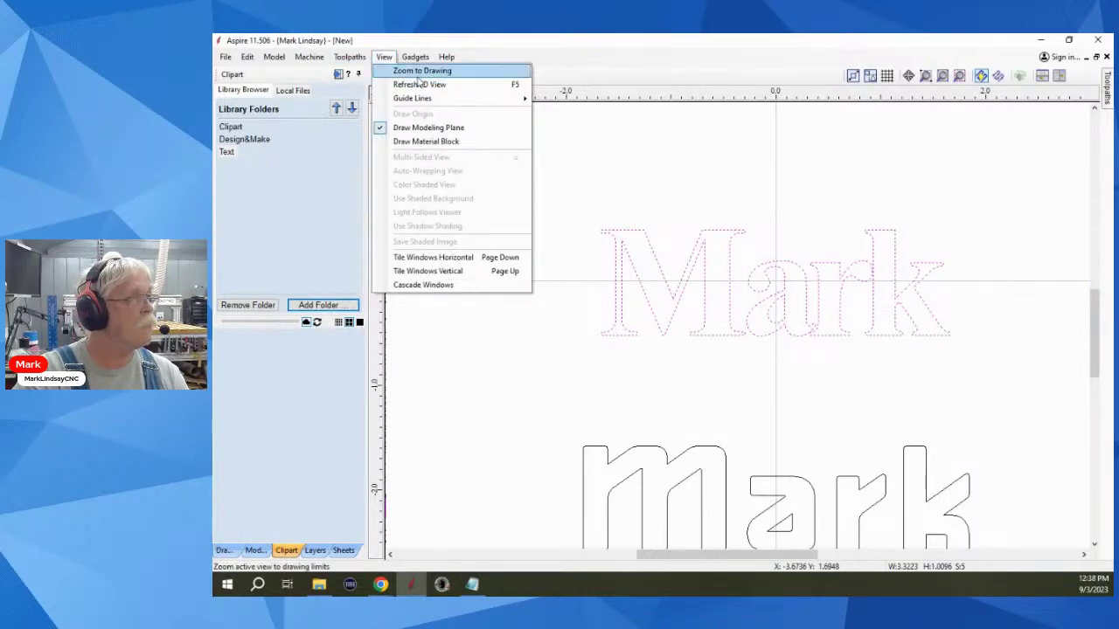
mouse_move(415, 54)
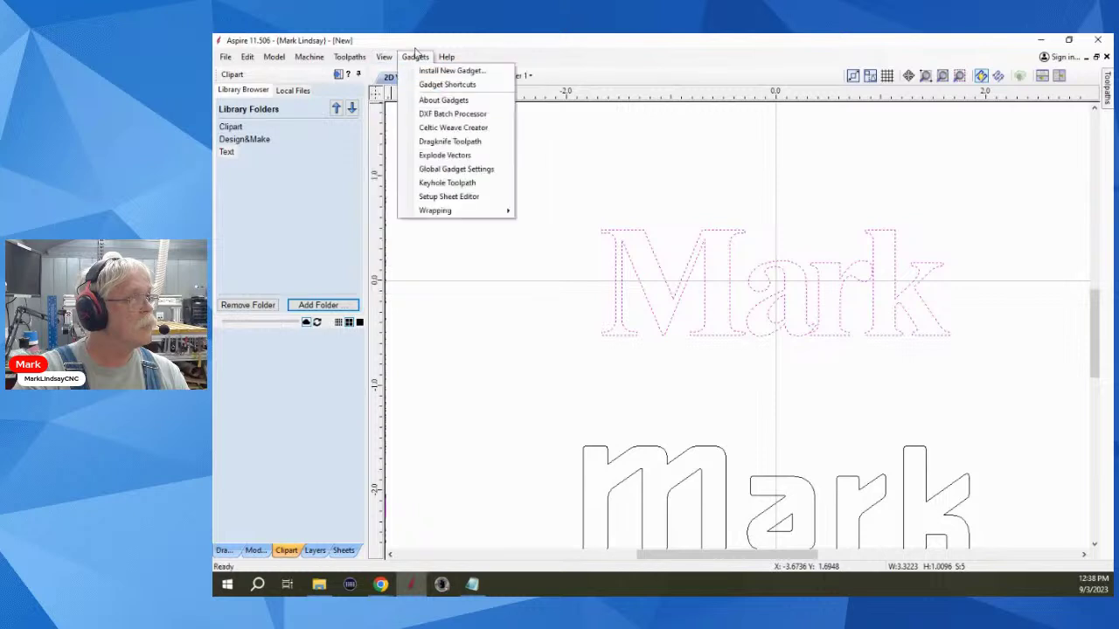
mouse_move(348, 60)
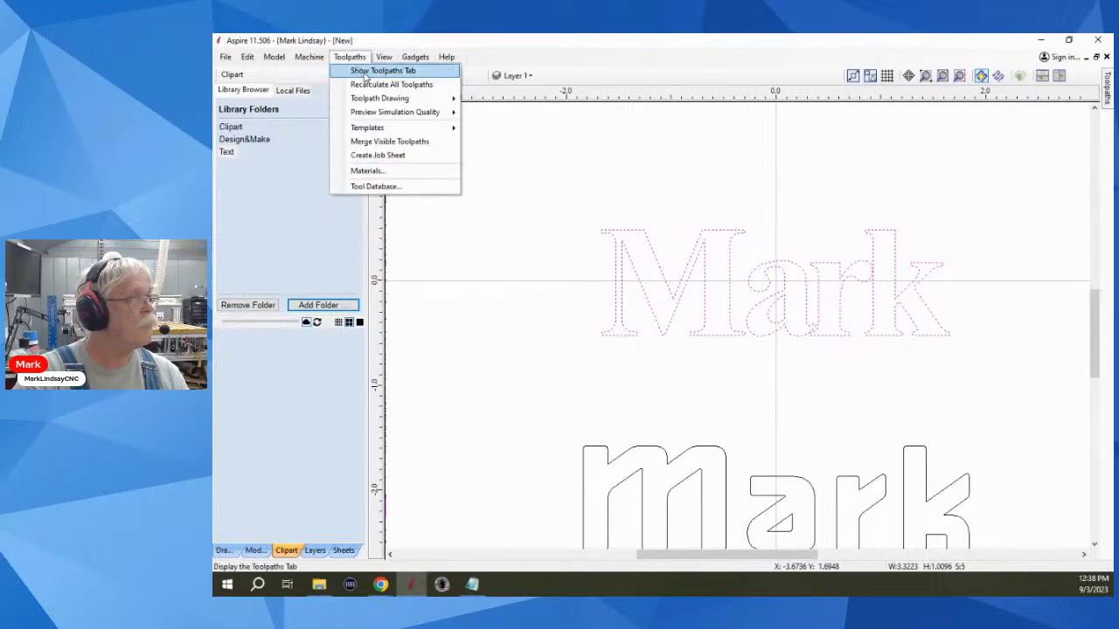
mouse_move(393, 113)
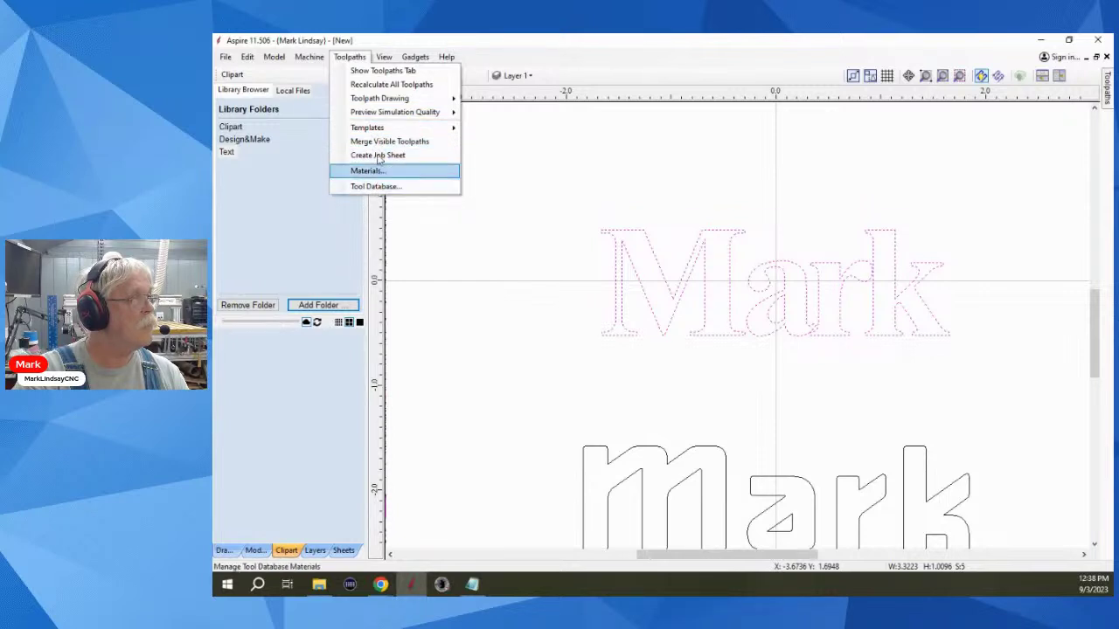
mouse_move(308, 58)
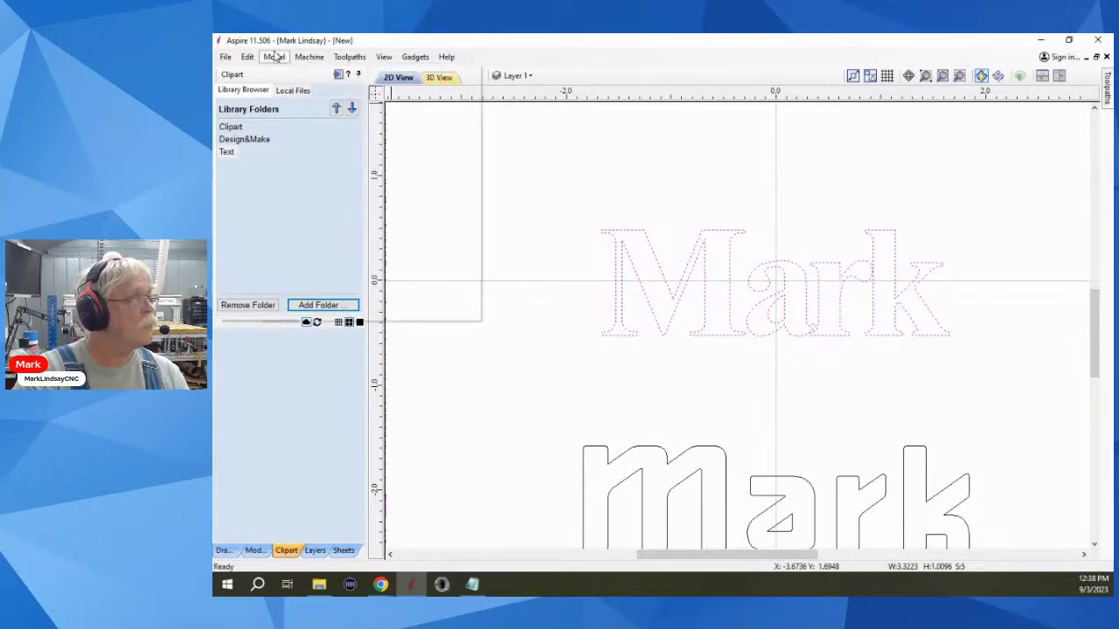
left_click(273, 57)
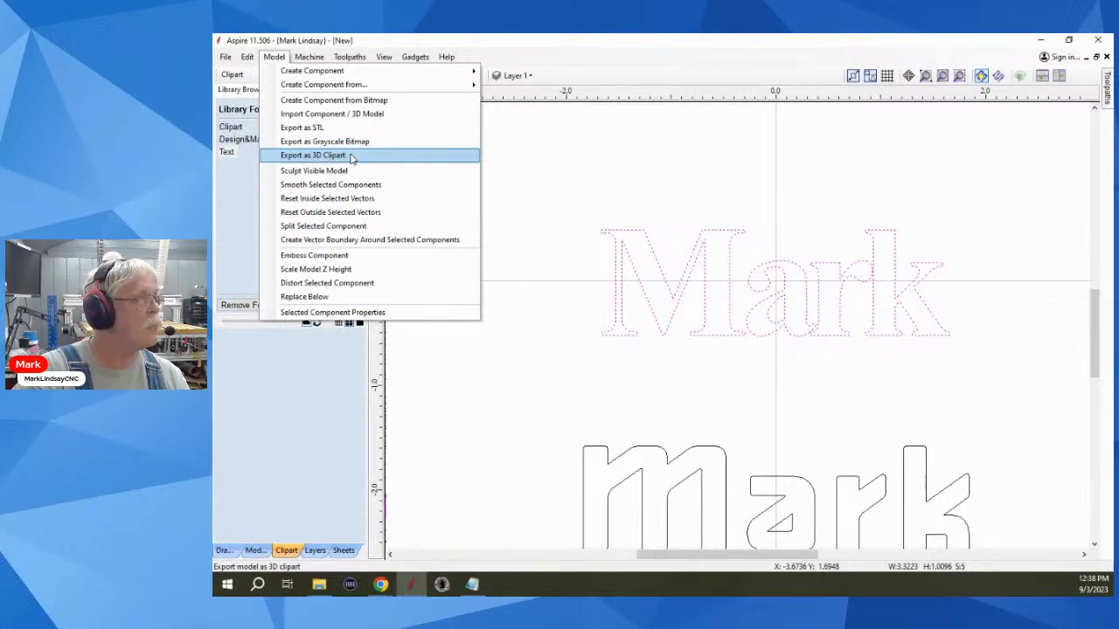
mouse_move(310, 57)
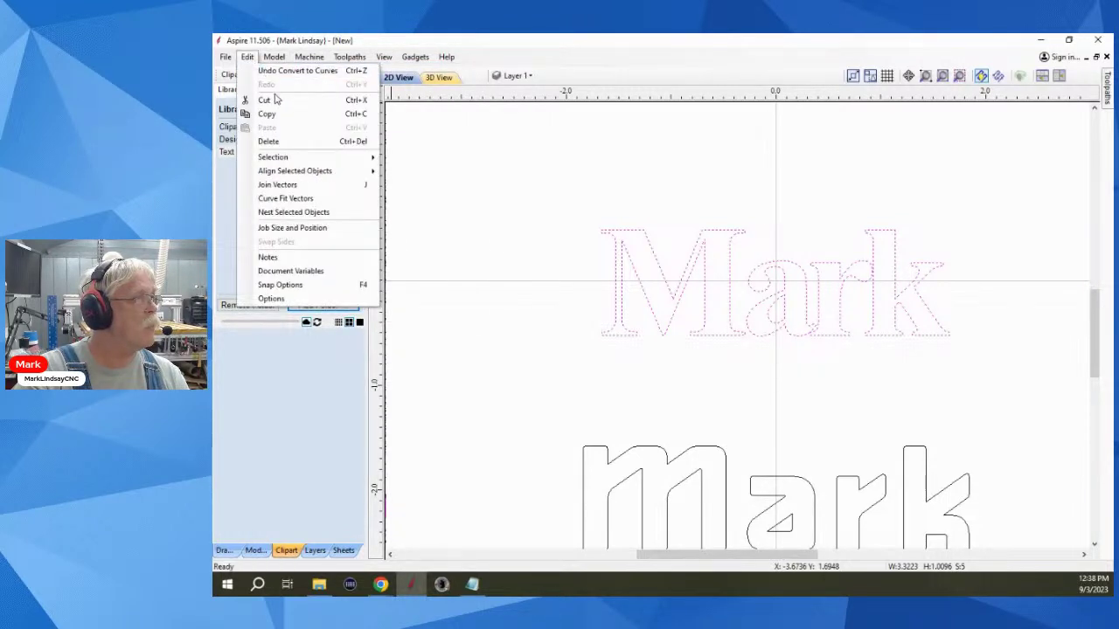
mouse_move(296, 164)
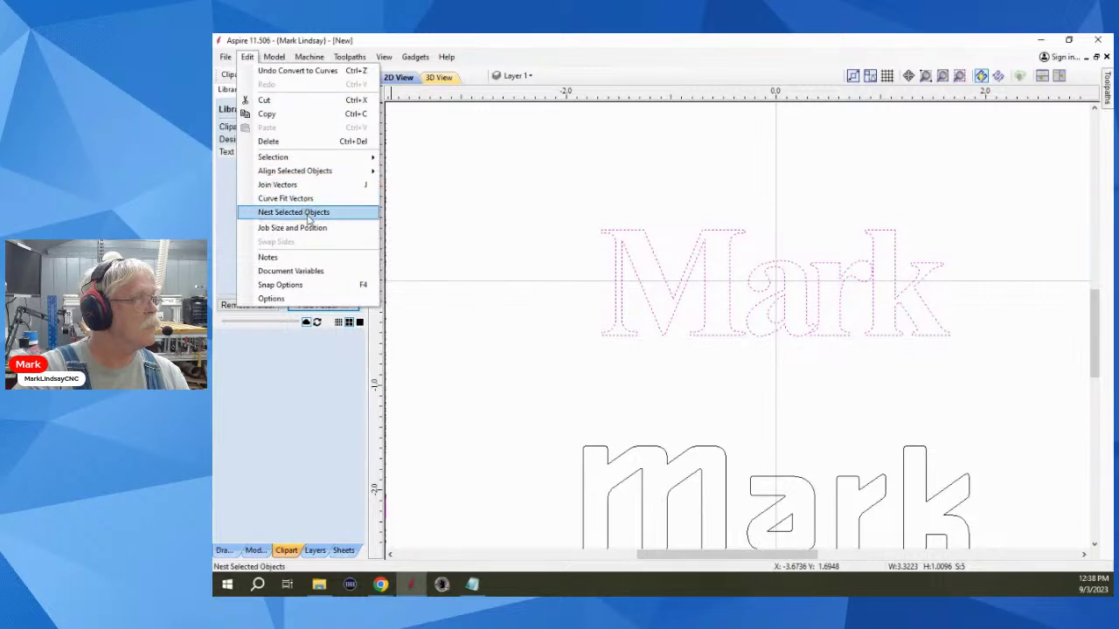
left_click(535, 217)
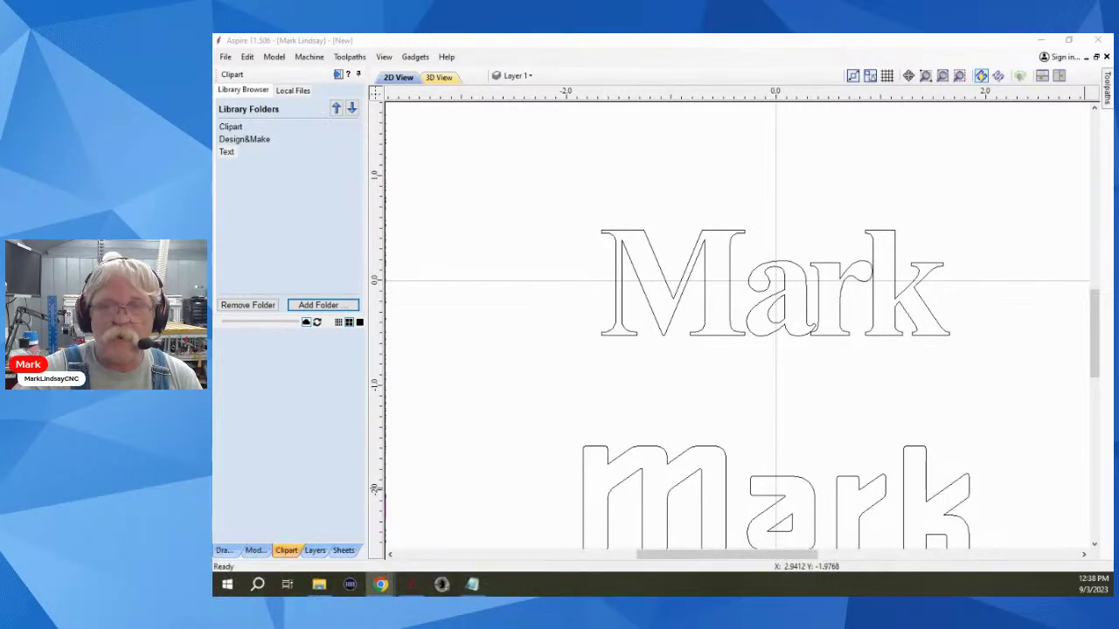
- Close the current job without saving and create a new single-sided 12 x 12 inch job, 0.75 inches thick
left_click(1097, 42)
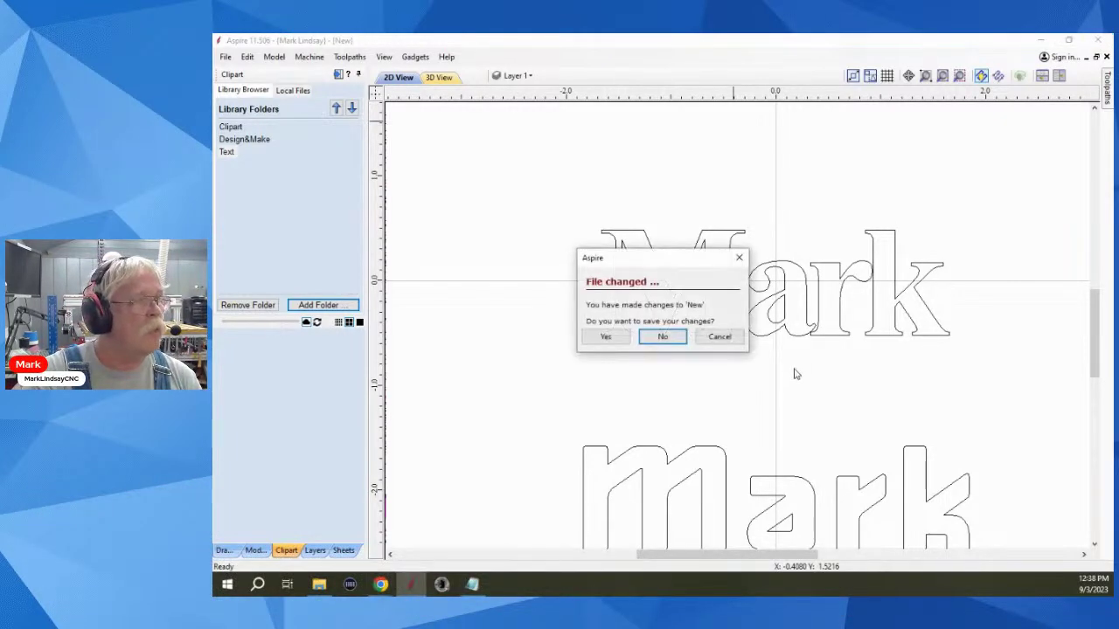
left_click(663, 337)
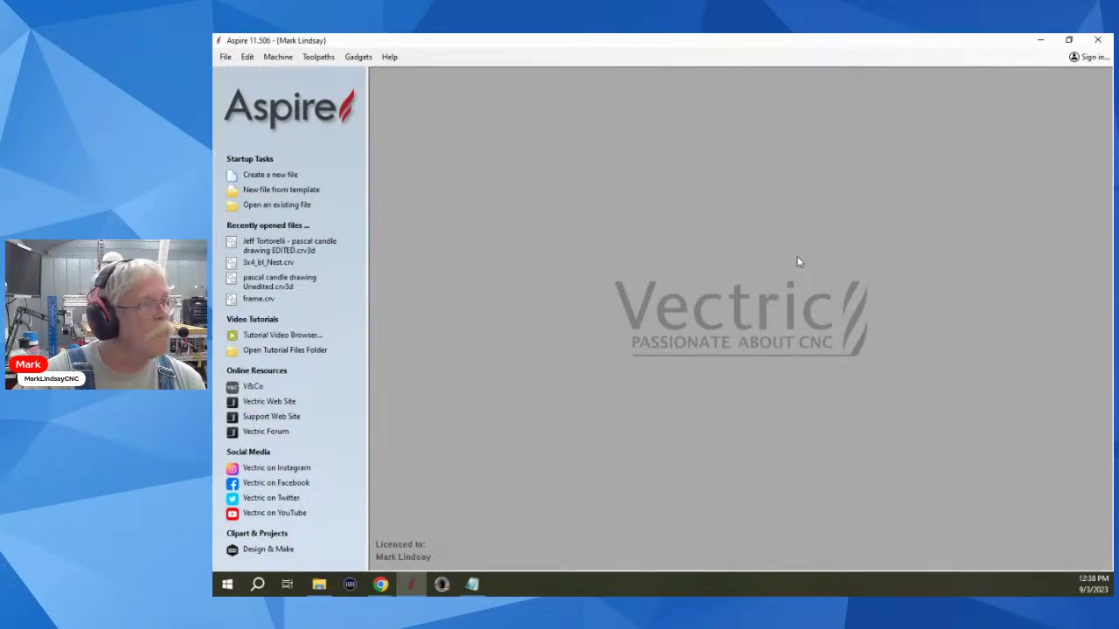
left_click(264, 175)
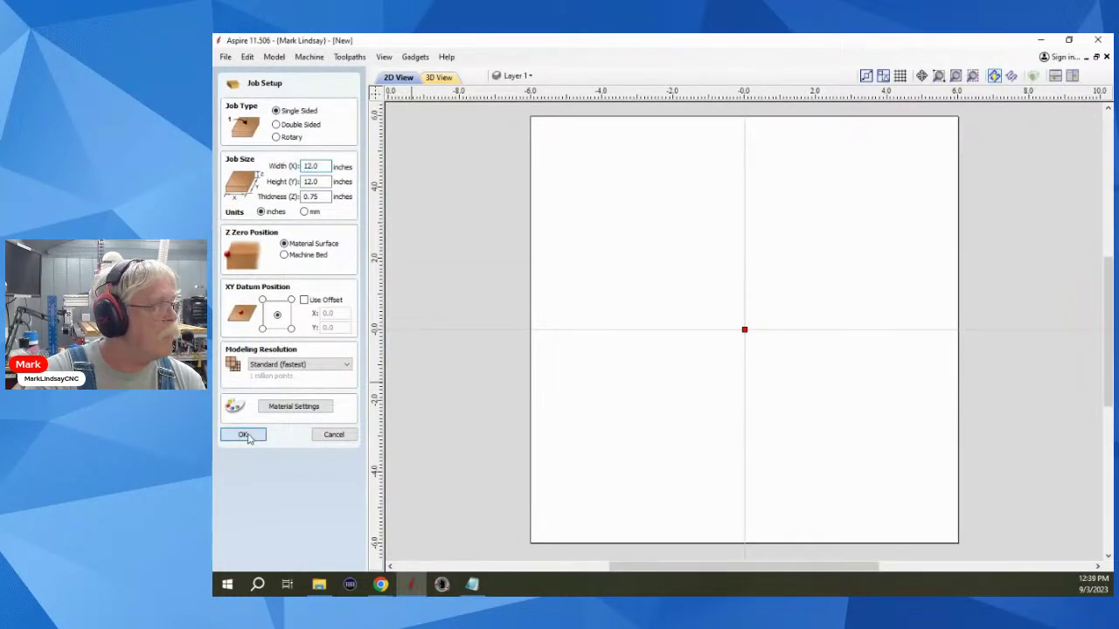
left_click(244, 434)
- Check the contents of the Text folder in the clipart library
left_click(286, 551)
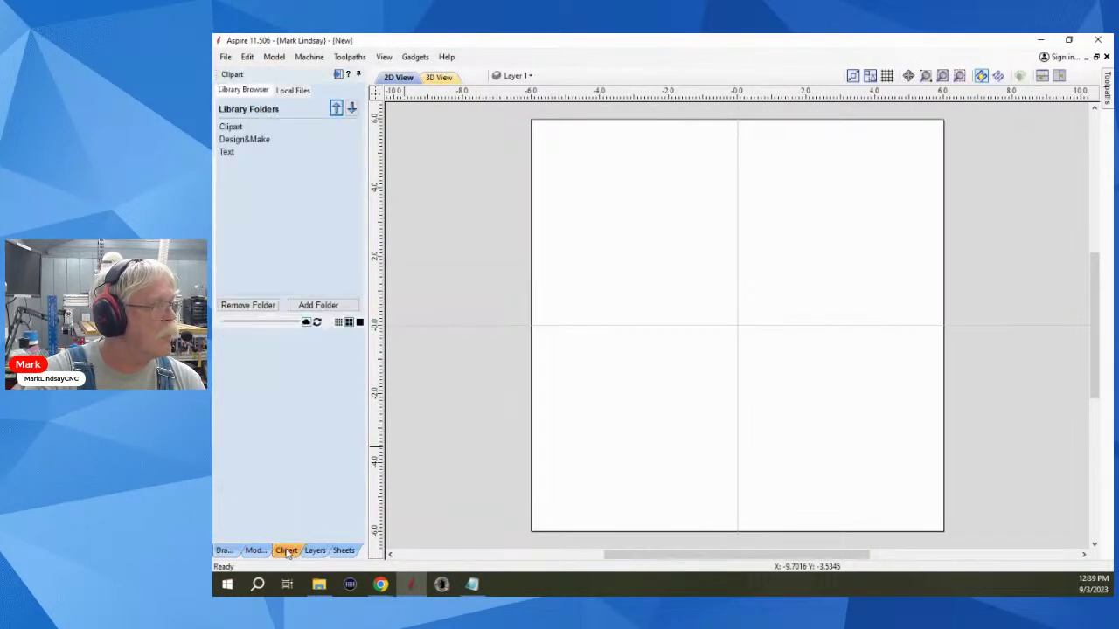
left_click(226, 153)
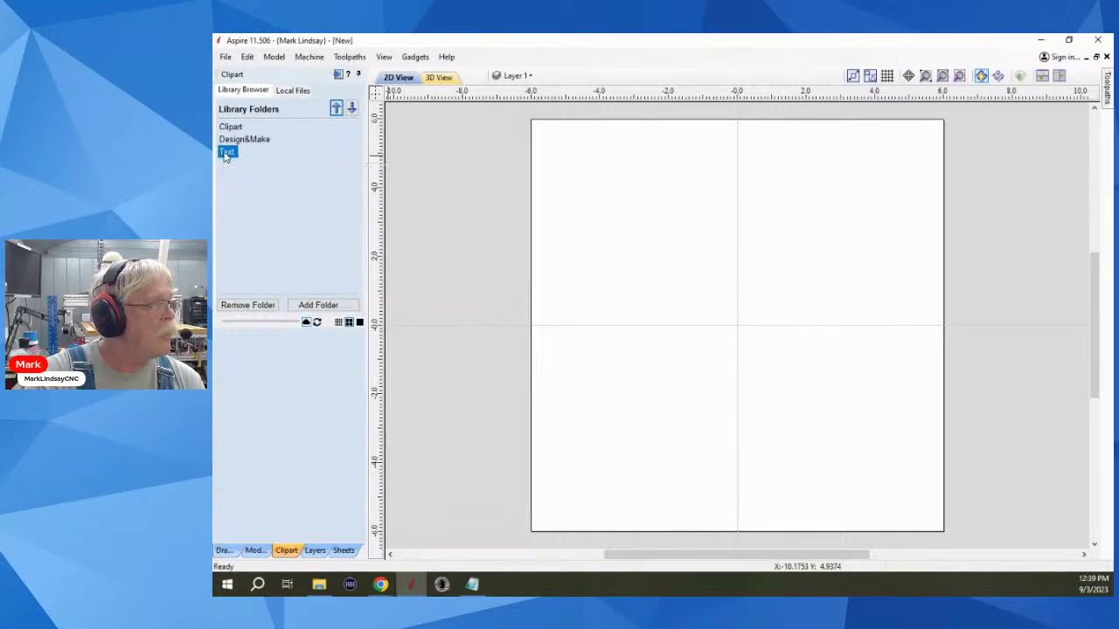
left_click(280, 218)
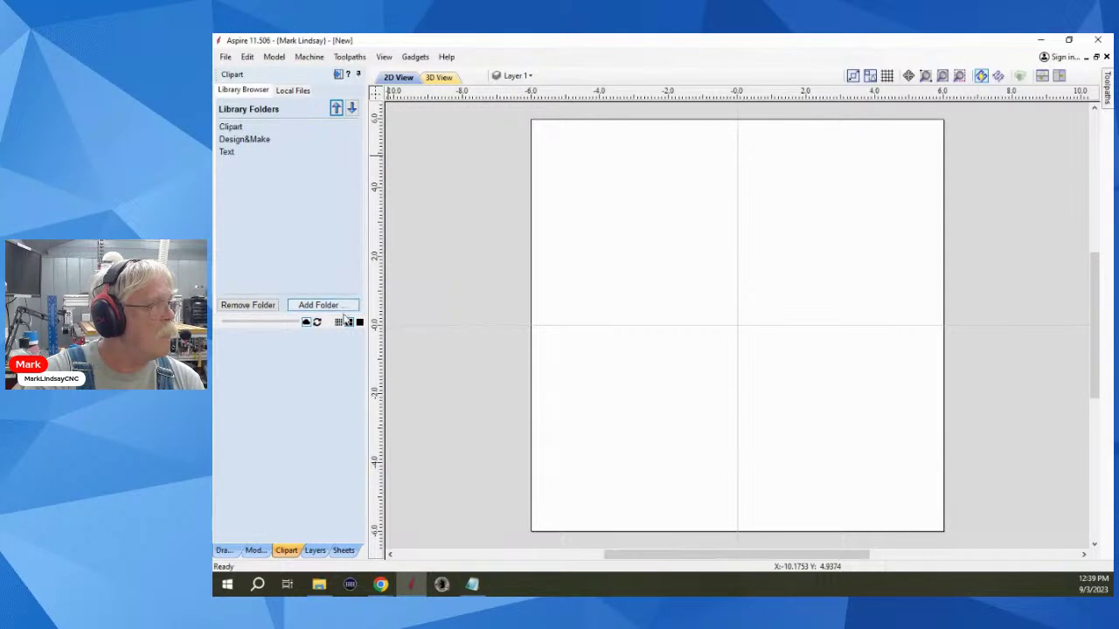
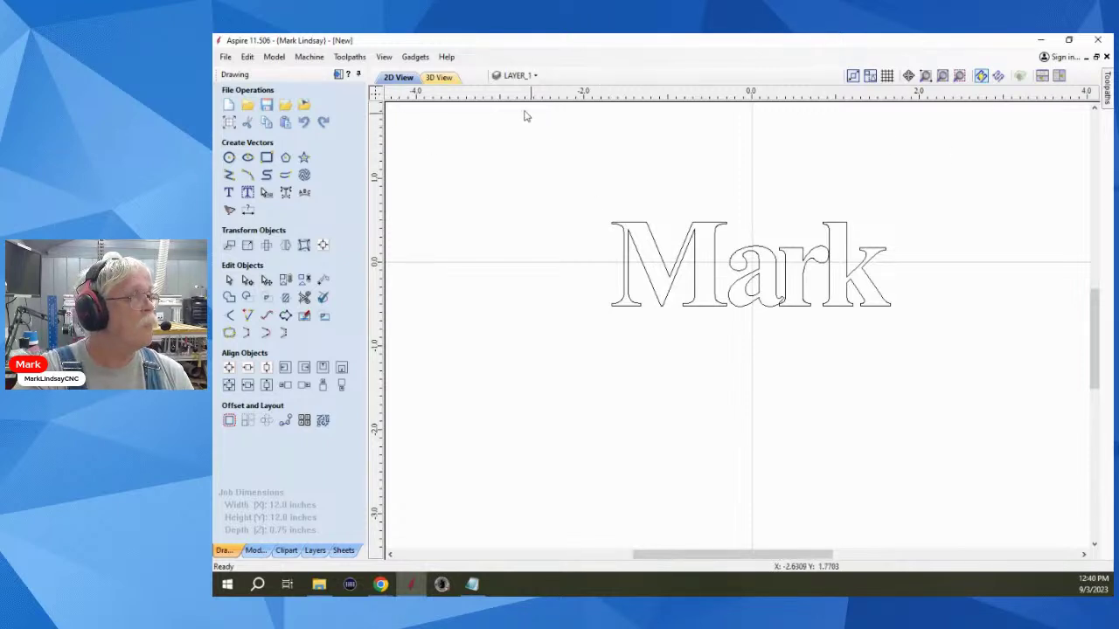
- Save the job as a VCarve (.crv) file in the Clipart > Text folder, named with the first name shown in the drawing
left_click(226, 58)
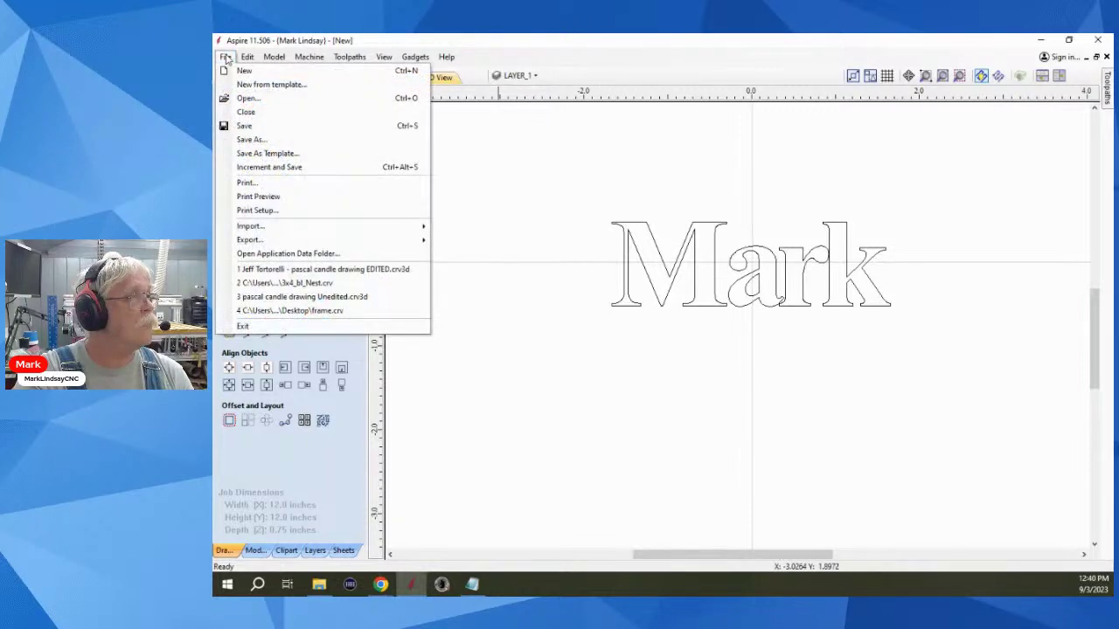
left_click(251, 140)
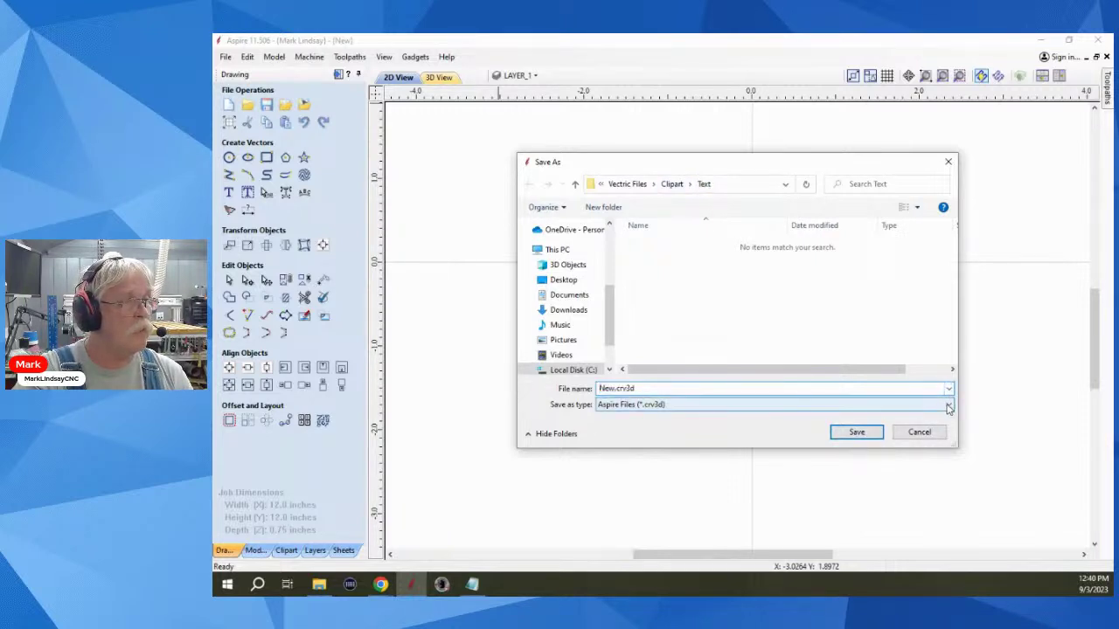
left_click(949, 406)
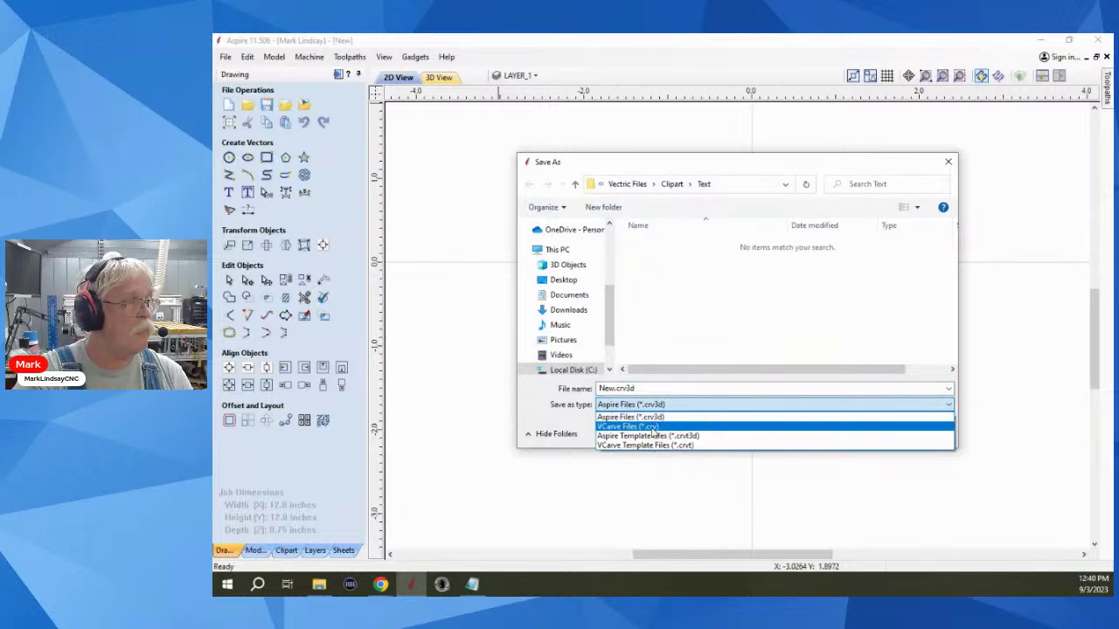
left_click(652, 427)
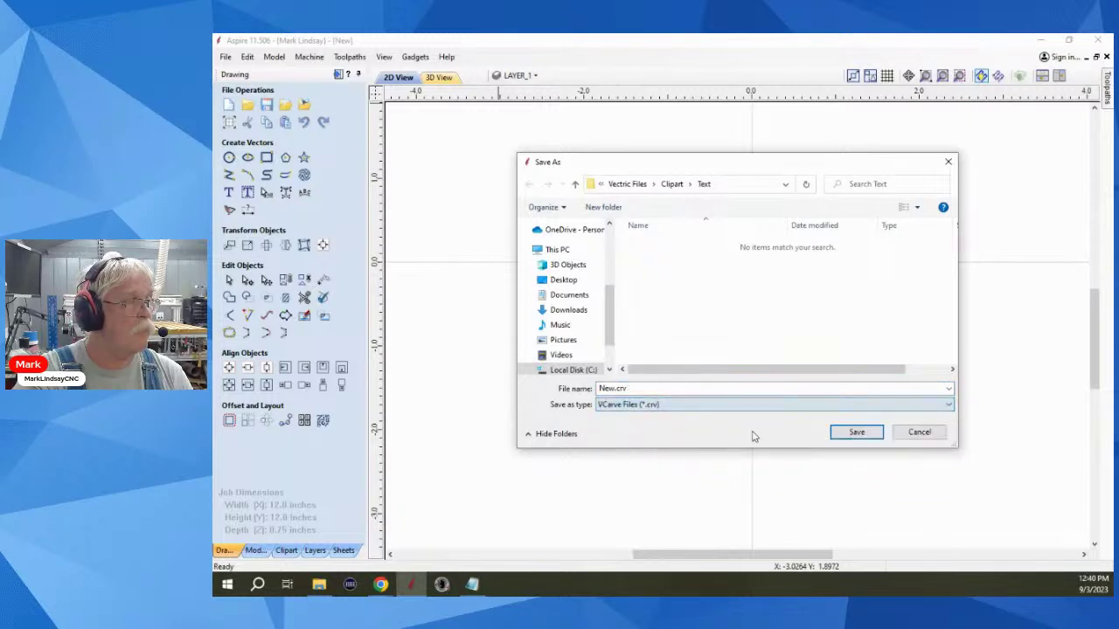
double_click(612, 389)
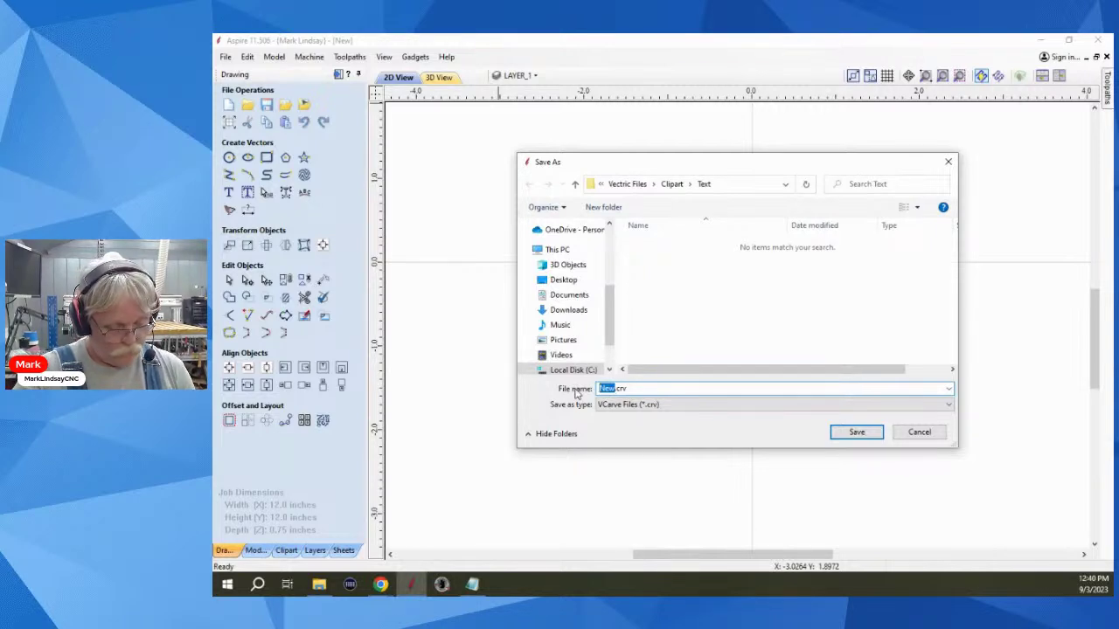
type("Mark")
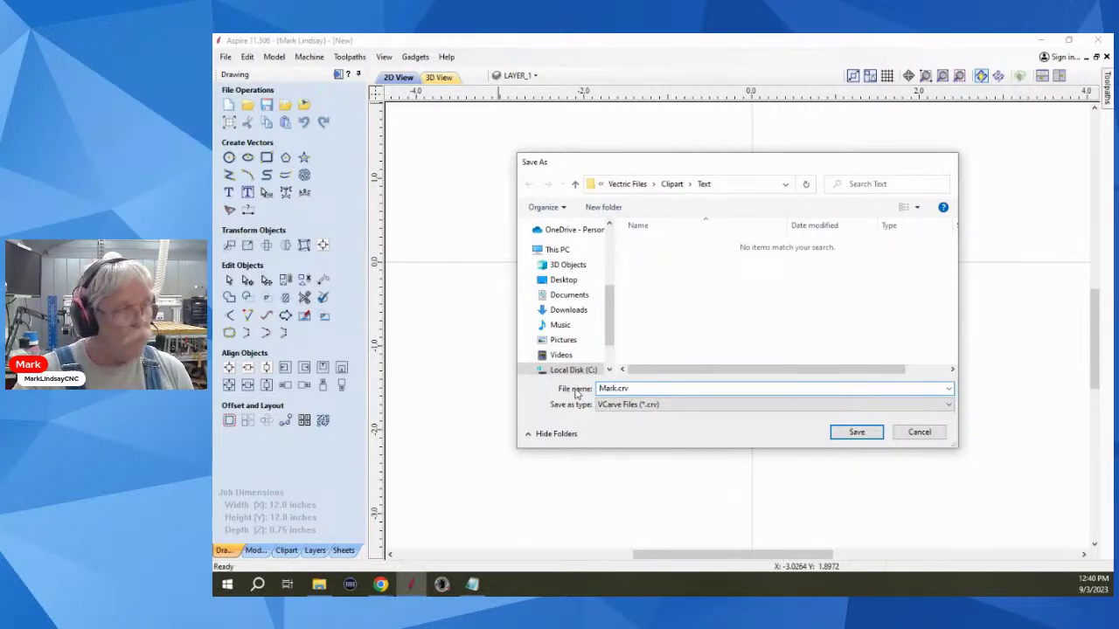
key("Return")
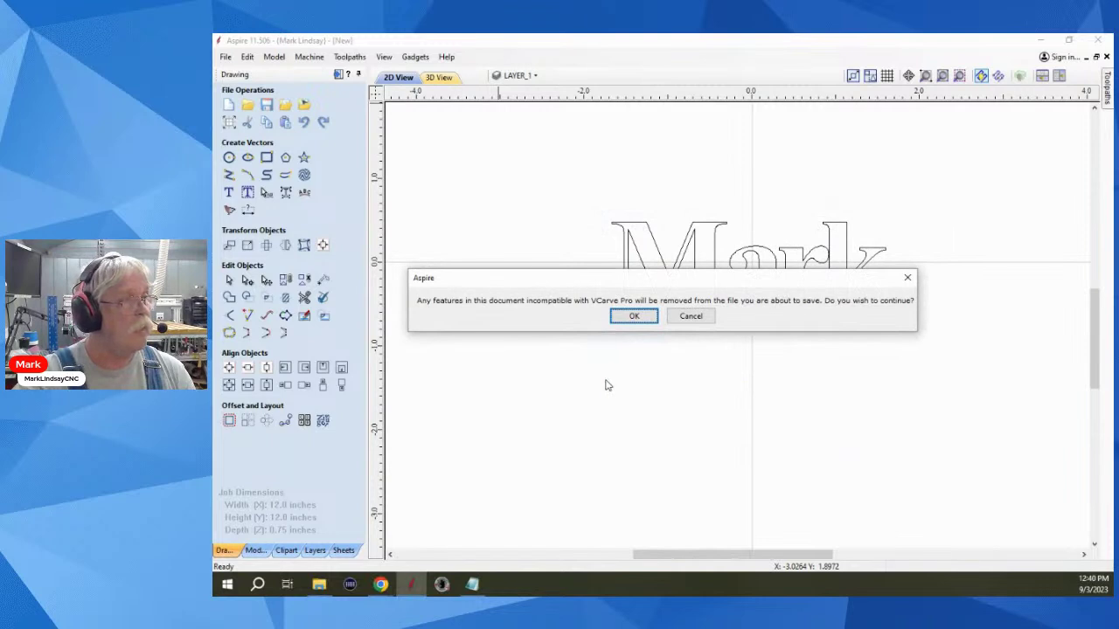
left_click(642, 319)
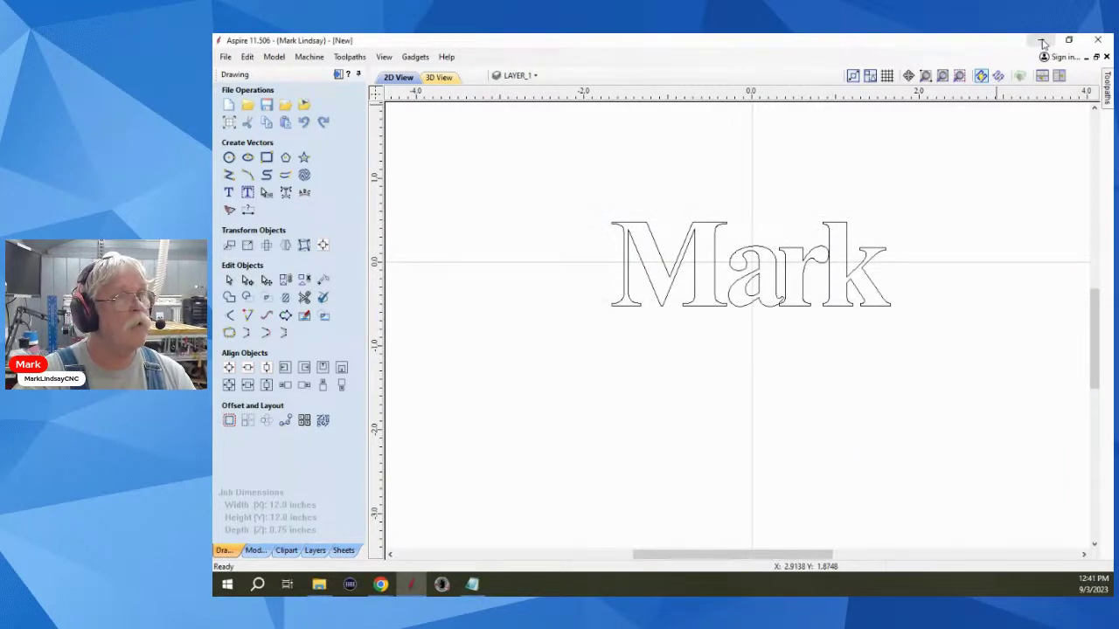
- Delete the name curves from the drawing and insert the saved name clipart from the library in their place
left_click(286, 549)
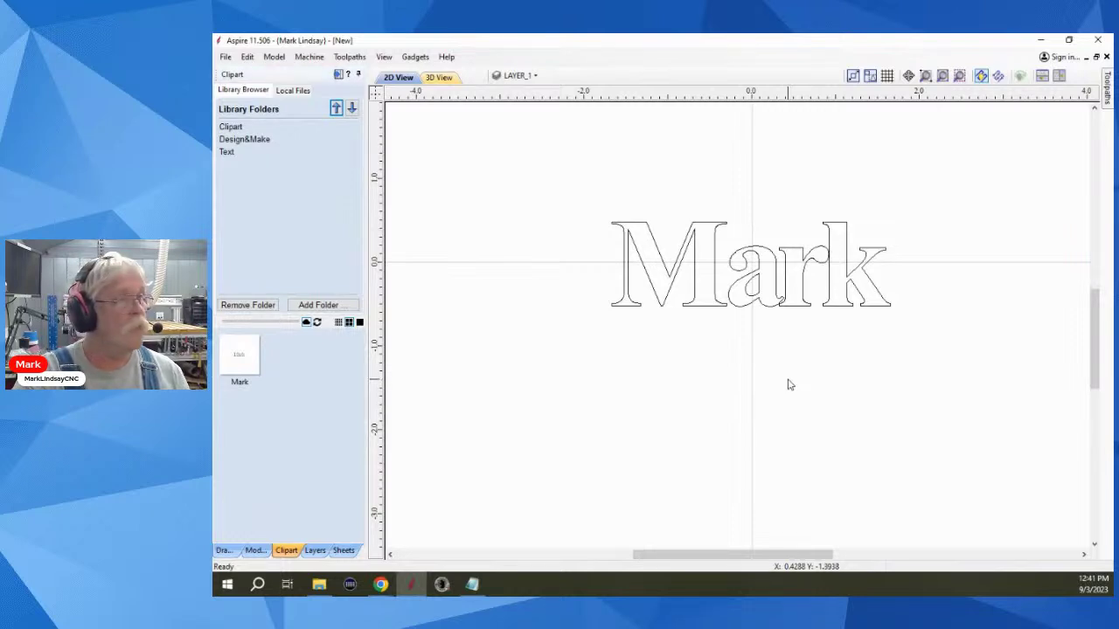
left_click_drag(564, 180, 1023, 440)
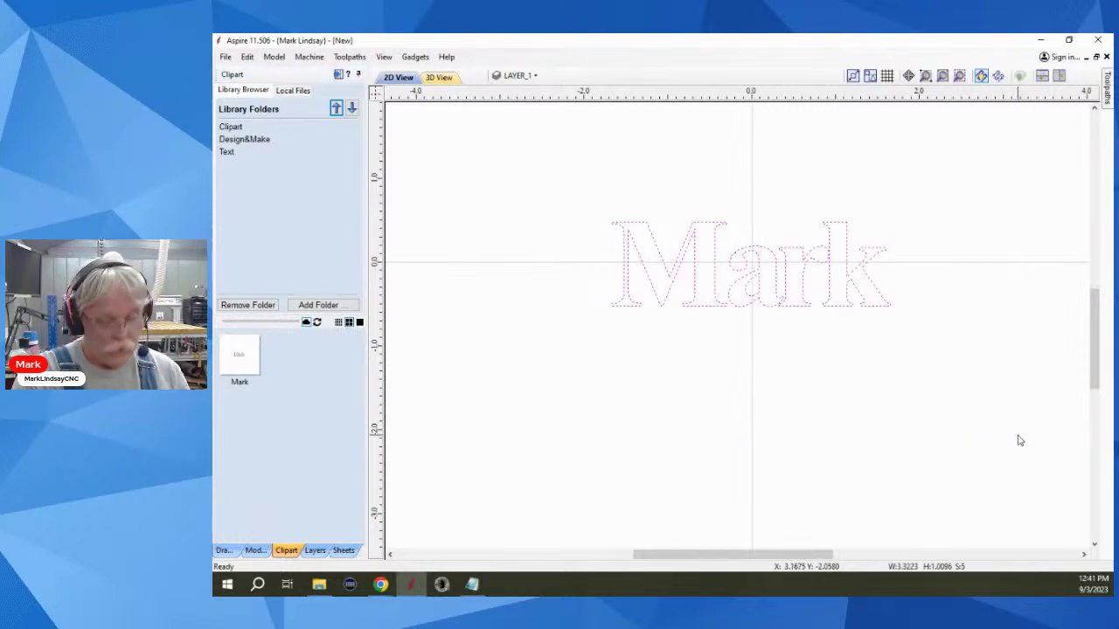
key("Delete")
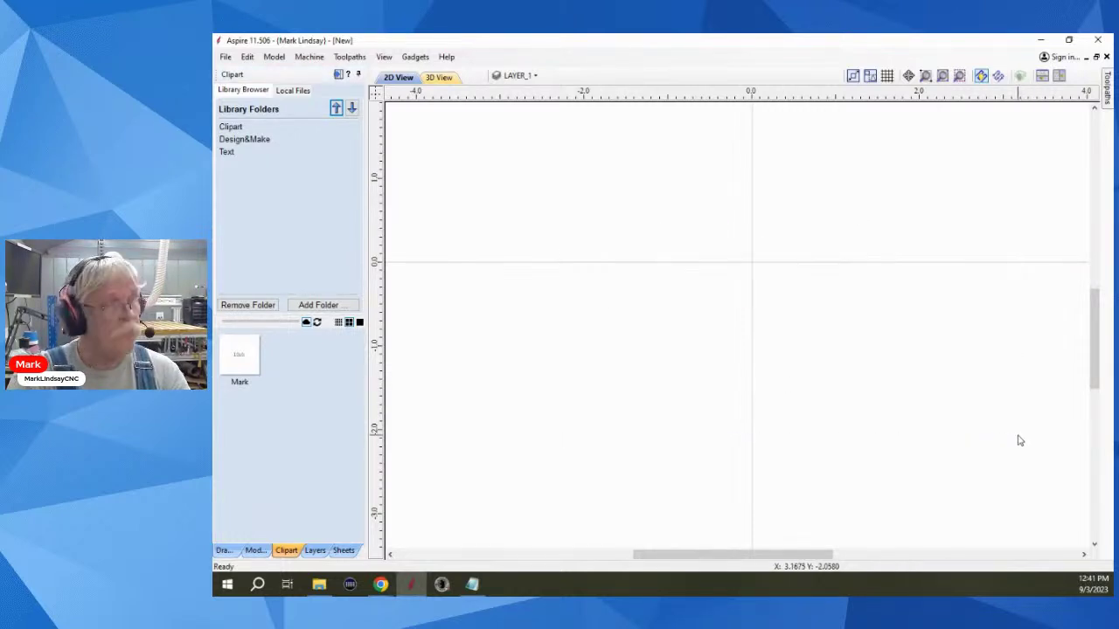
double_click(240, 357)
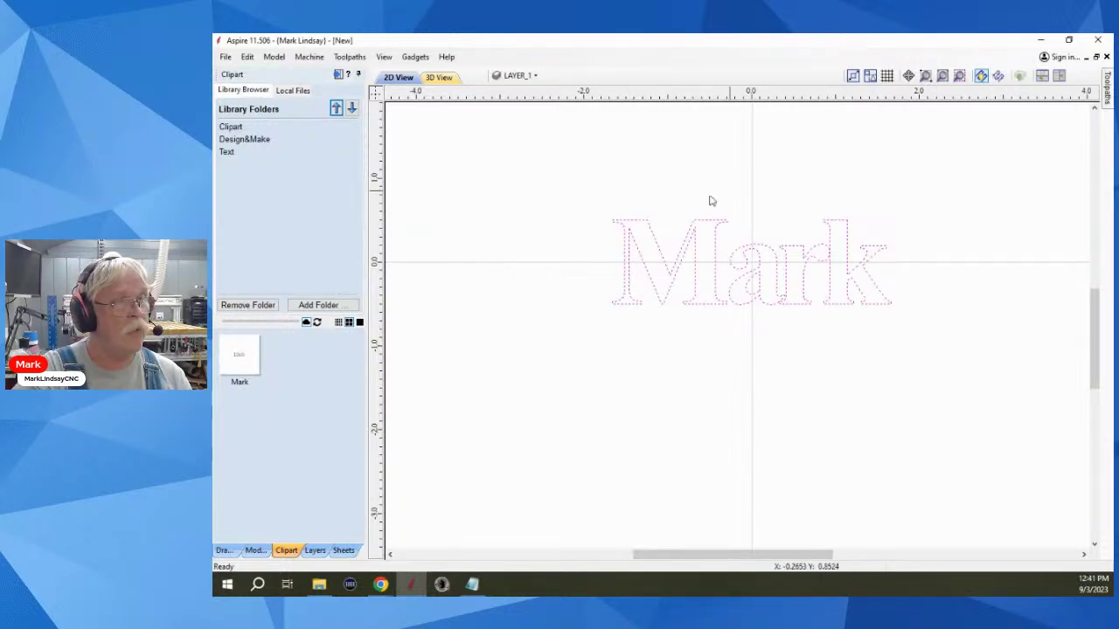
left_click(920, 376)
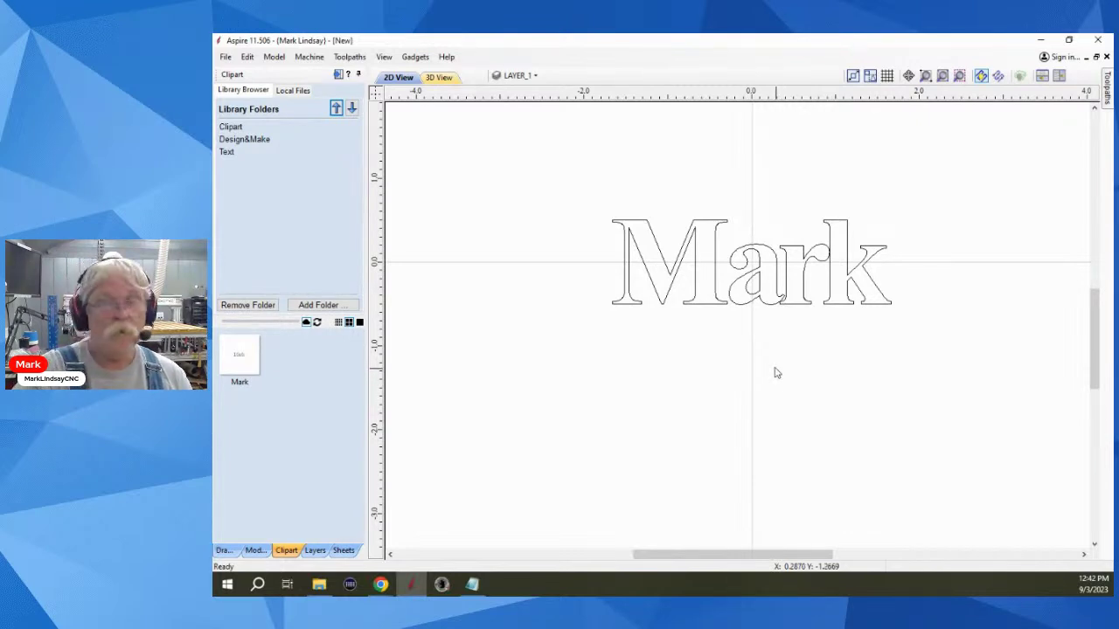
scroll(694, 199, "up", 2)
scroll(694, 199, "up", 1)
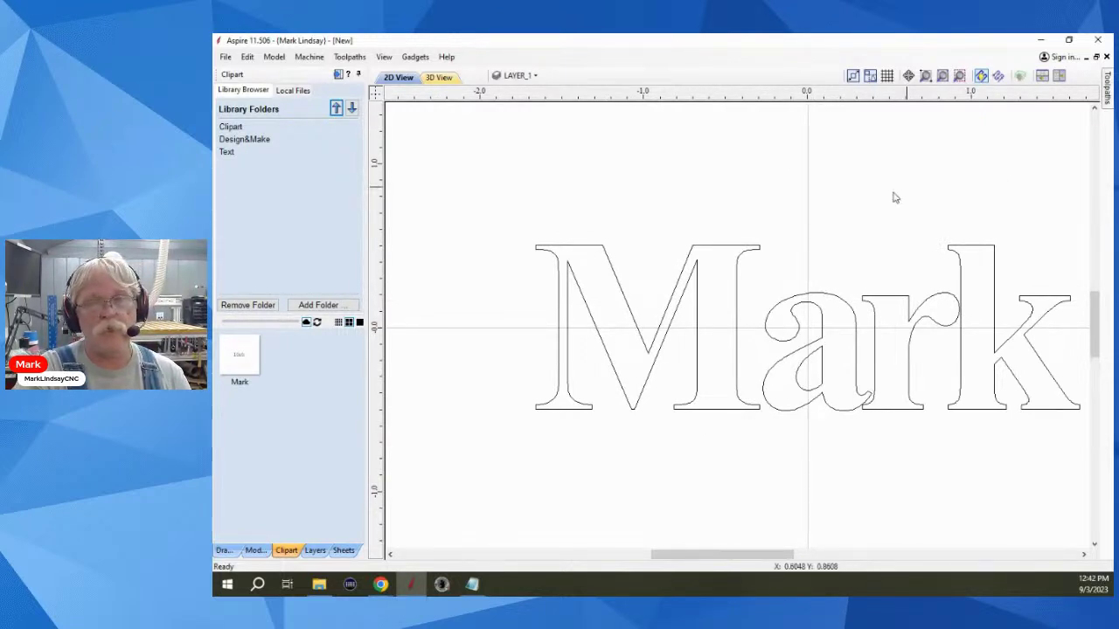
scroll(878, 200, "down", 2)
scroll(924, 200, "up", 1)
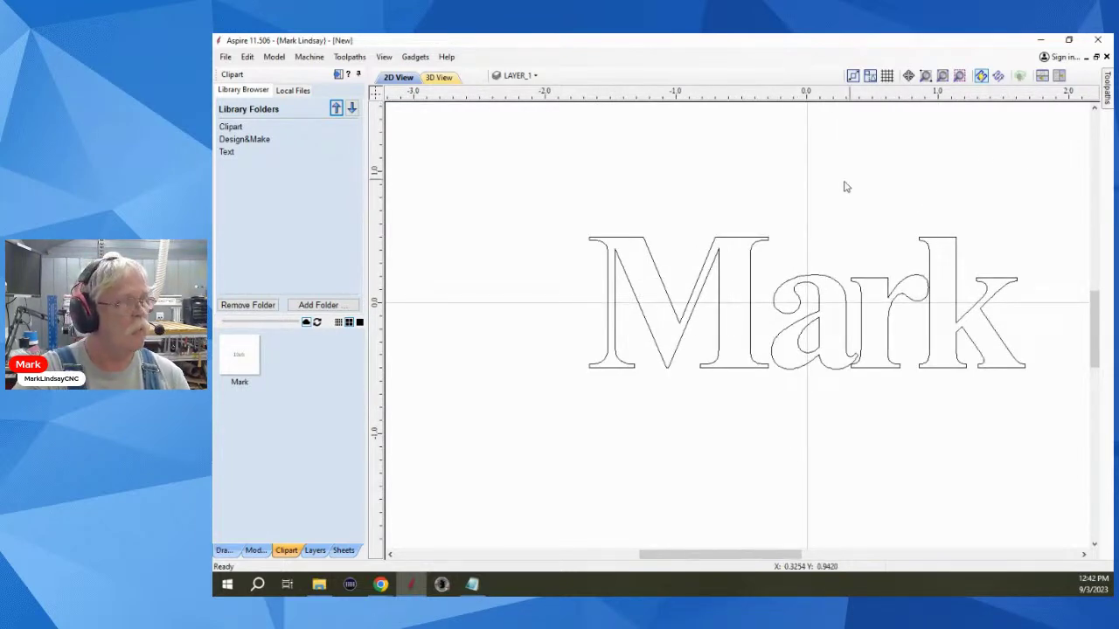
left_click(224, 550)
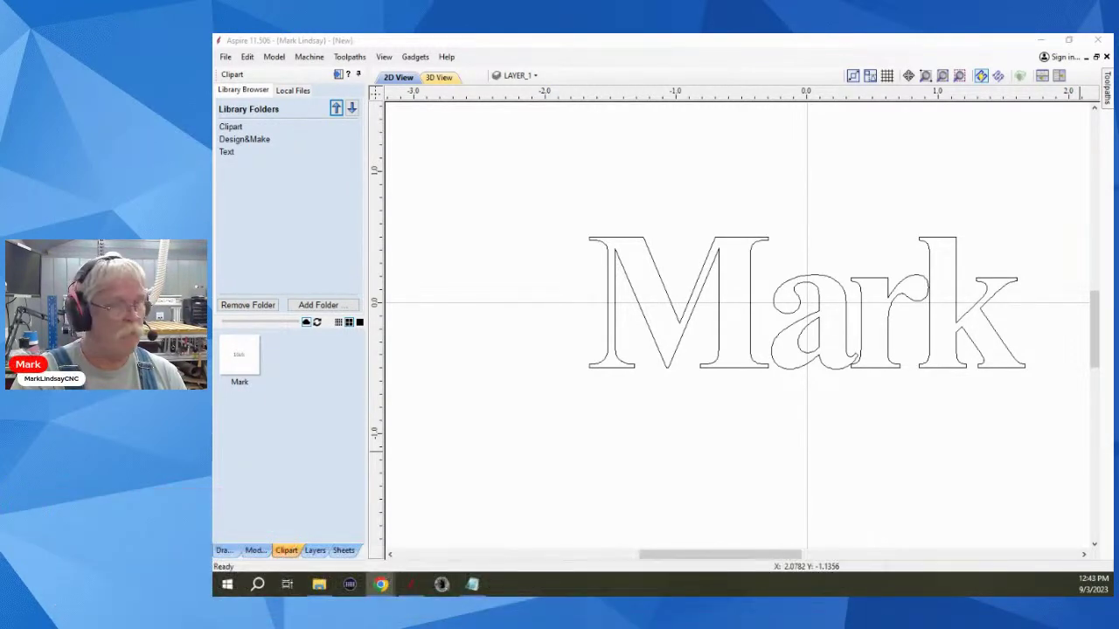
- Switch to File Explorer, examine the file types in the Clipart > Stylized Words folder, and return to Aspire
left_click(319, 584)
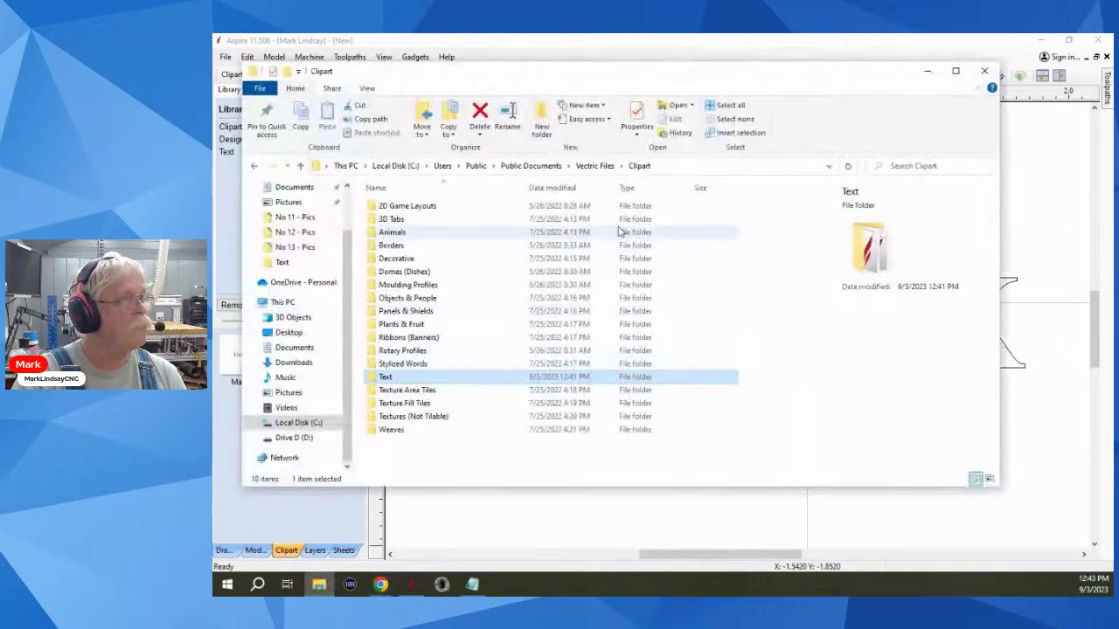
left_click(415, 366)
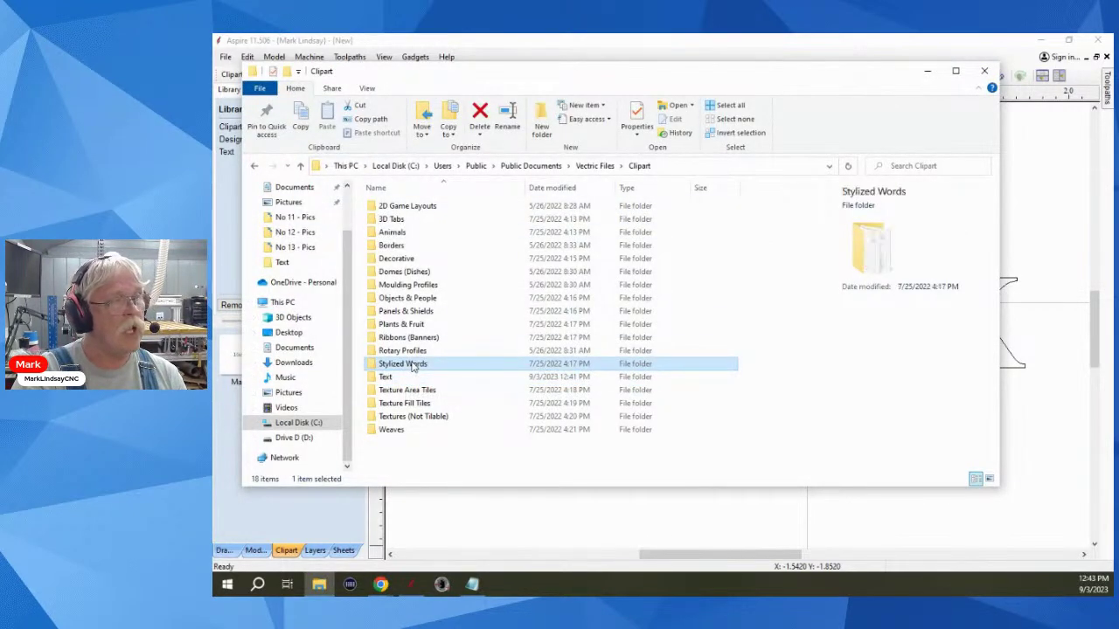
double_click(456, 364)
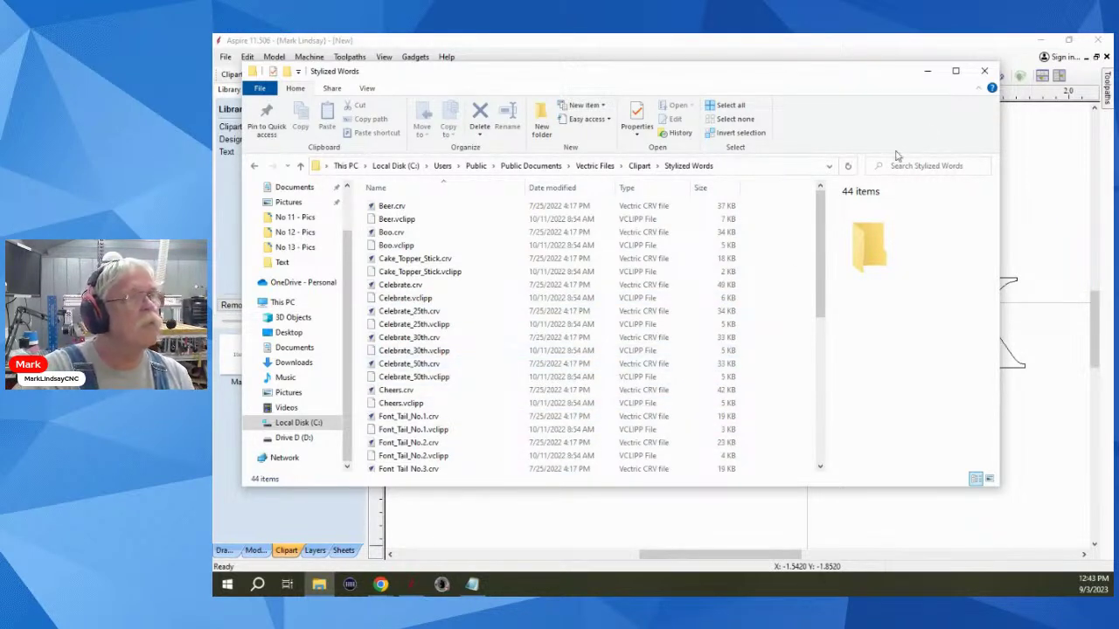
left_click(638, 165)
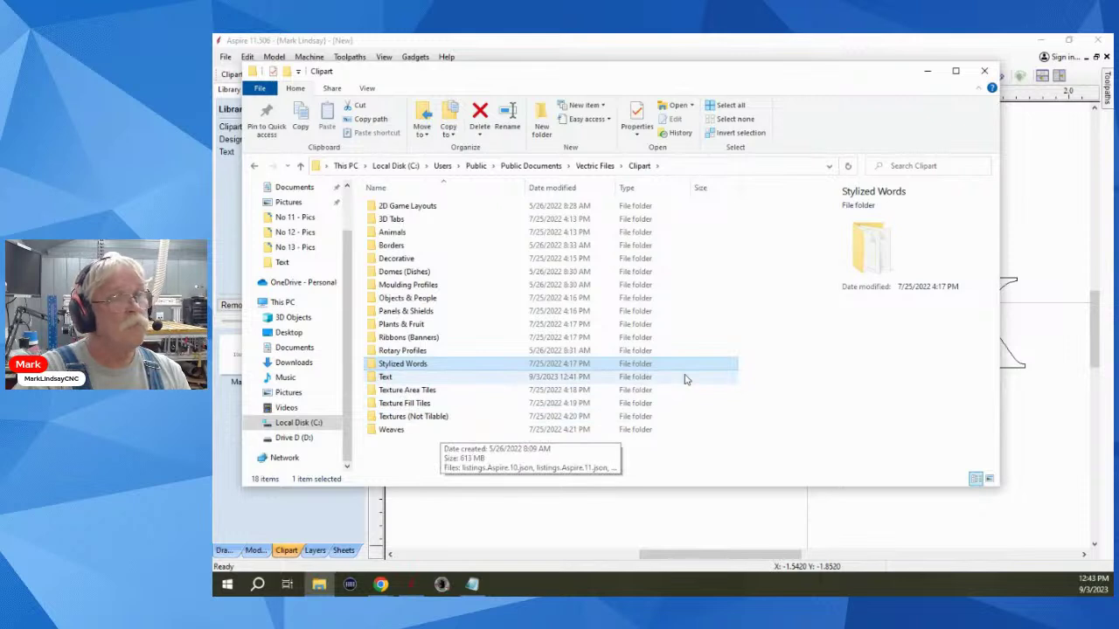
left_click(744, 48)
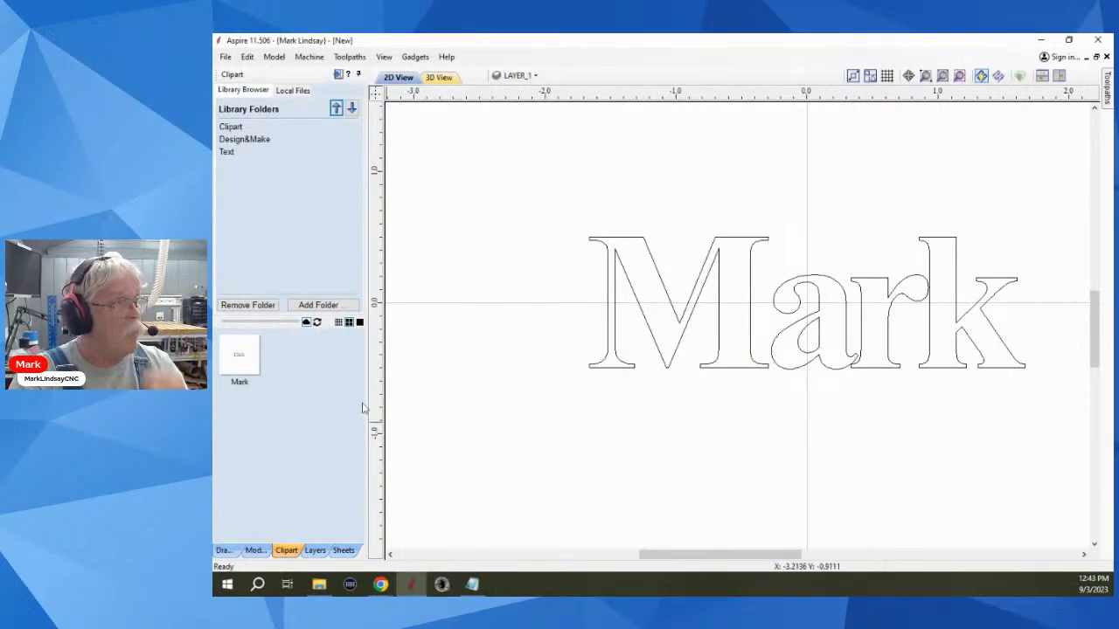